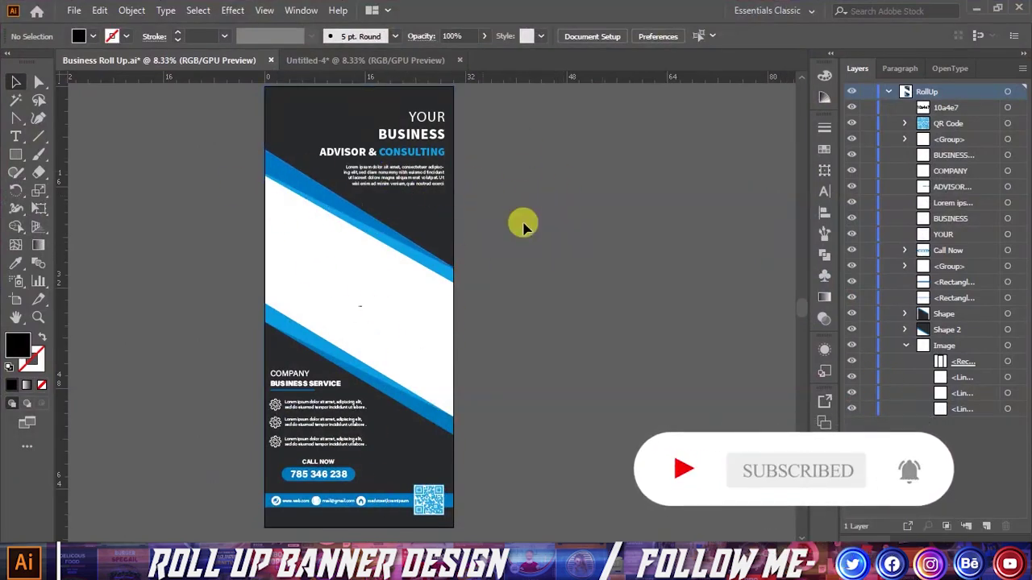
Switch to the blank Untitled-4 document with the 292a2c, 0077c3 and 10a4e7 swatches
{"action": "left_click", "coordinate": [330, 63]}
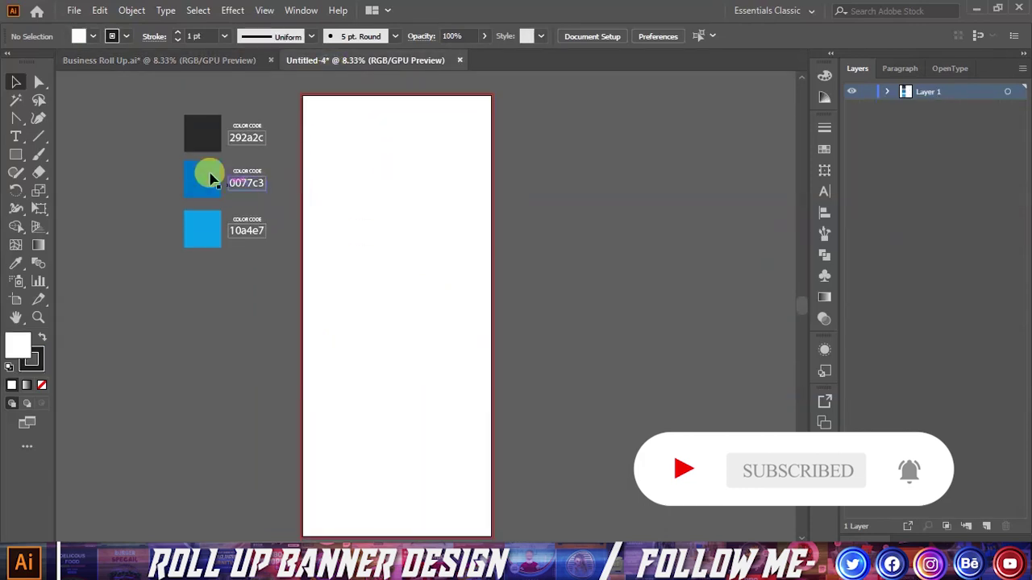
{"action": "scroll", "coordinate": [211, 101], "scroll_direction": "up", "scroll_amount": 3}
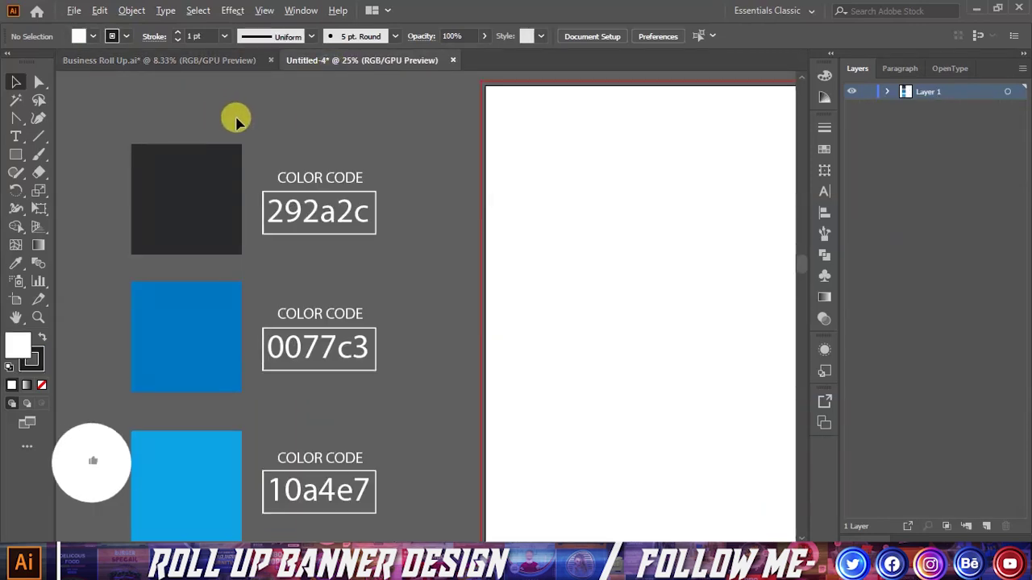
{"action": "scroll", "coordinate": [237, 117], "scroll_direction": "down", "scroll_amount": 1}
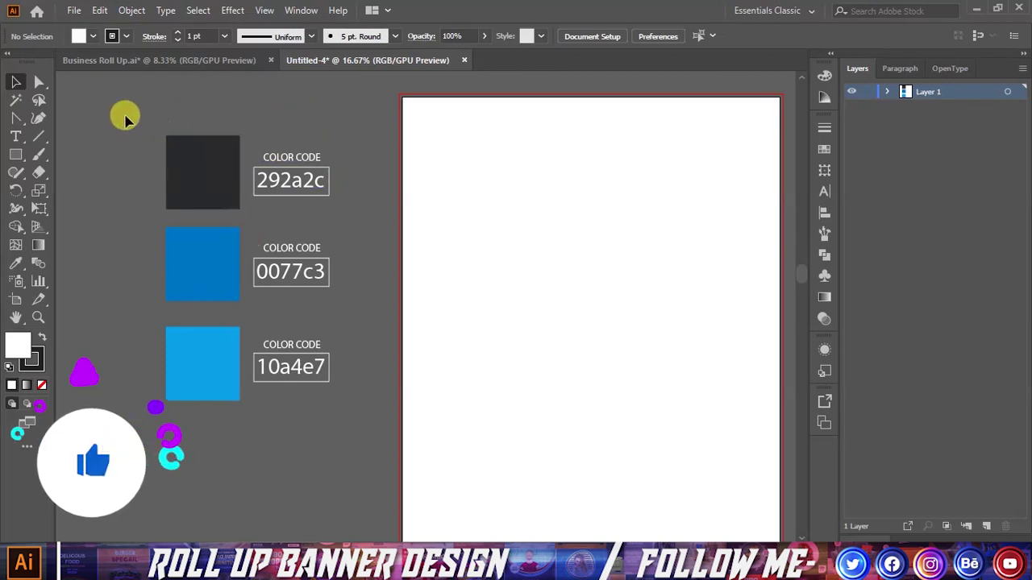
{"action": "left_click_drag", "start_coordinate": [124, 113], "coordinate": [349, 422]}
{"action": "left_click", "coordinate": [341, 229]}
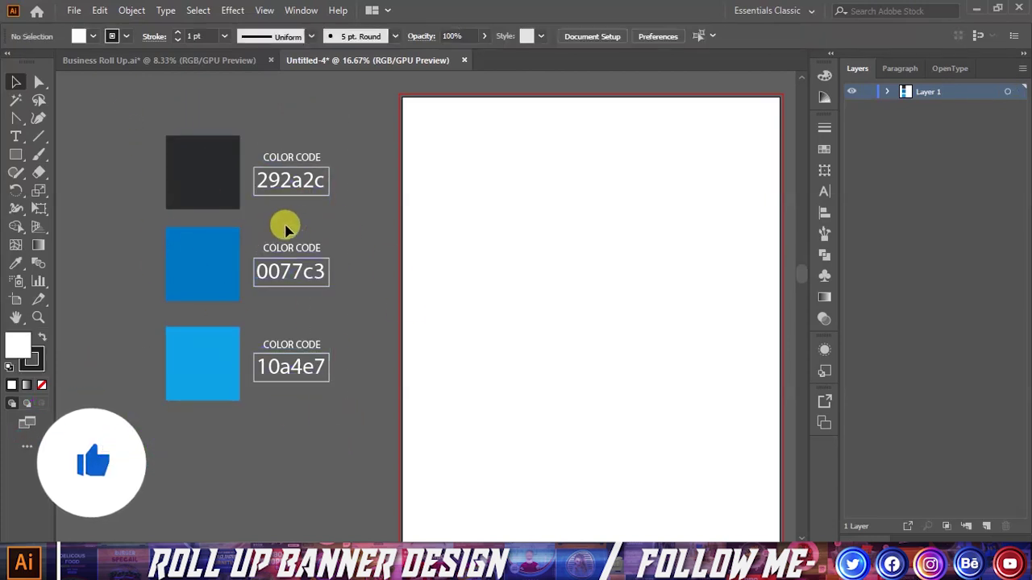
{"action": "scroll", "coordinate": [198, 256], "scroll_direction": "down", "scroll_amount": 1}
{"action": "scroll", "coordinate": [202, 252], "scroll_direction": "down", "scroll_amount": 1}
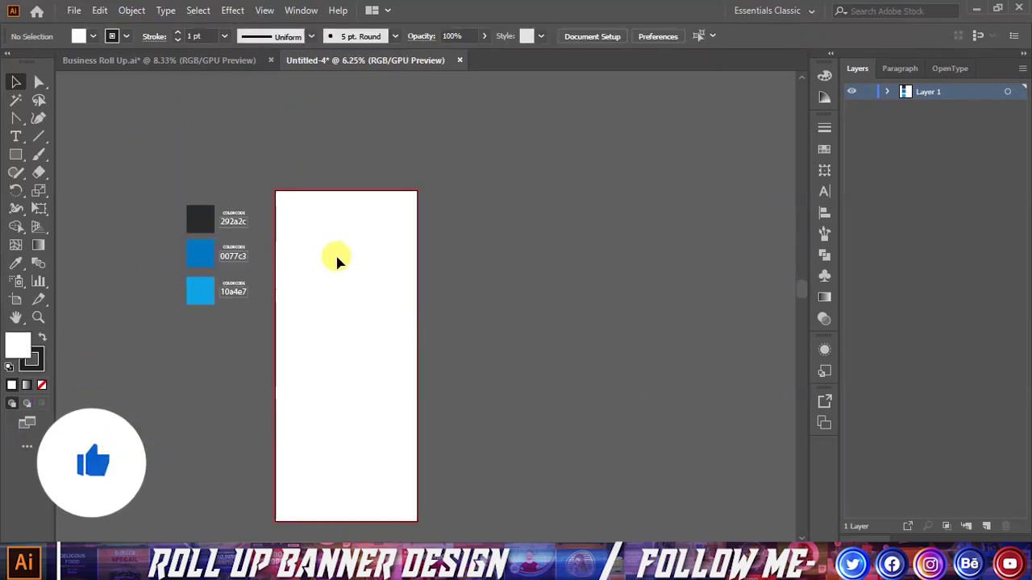
{"action": "scroll", "coordinate": [293, 263], "scroll_direction": "up", "scroll_amount": 1}
{"action": "scroll", "coordinate": [303, 250], "scroll_direction": "down", "scroll_amount": 1}
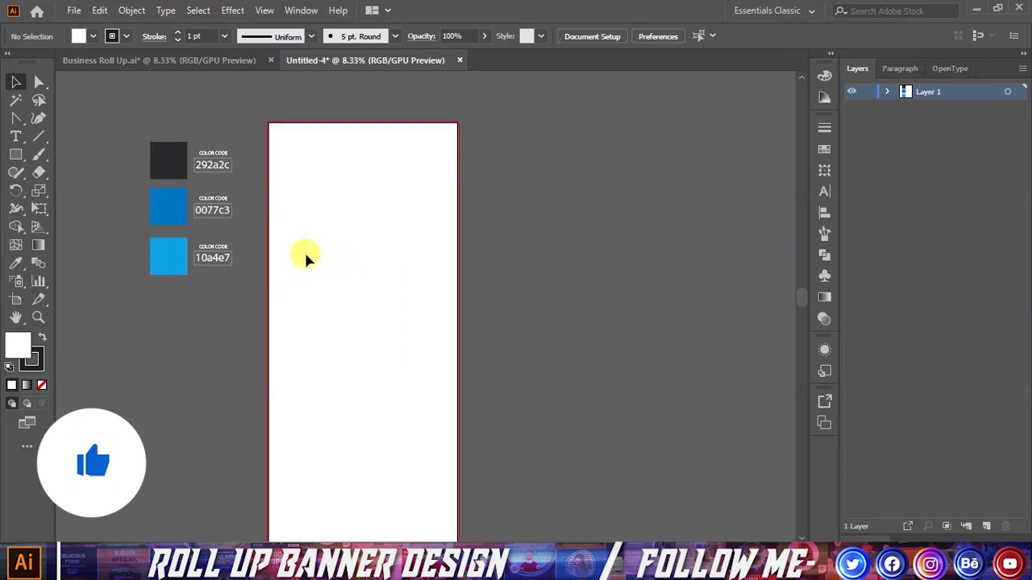
{"action": "scroll", "coordinate": [304, 250], "scroll_direction": "down", "scroll_amount": 1}
{"action": "scroll", "coordinate": [303, 250], "scroll_direction": "down", "scroll_amount": 1}
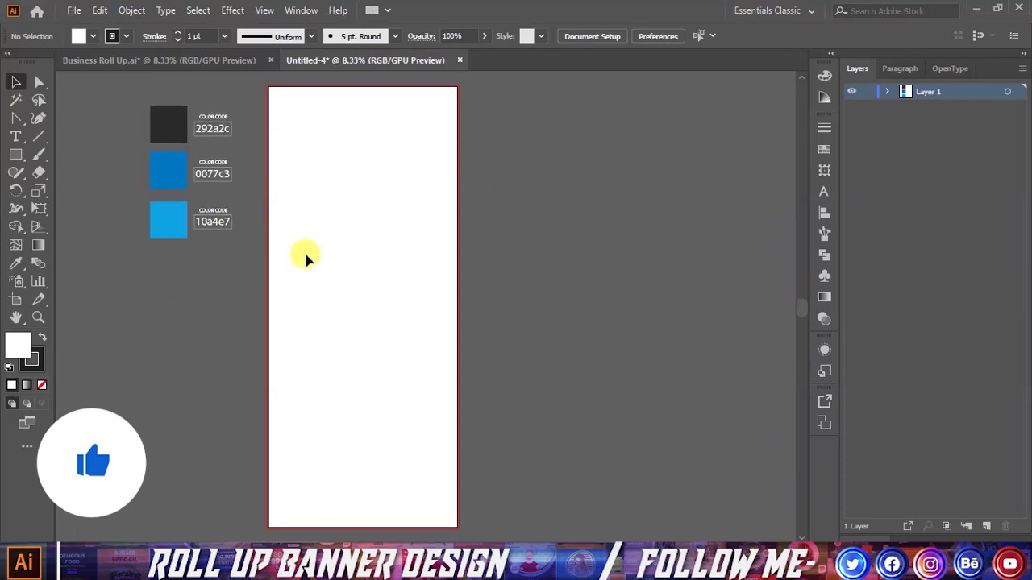
{"action": "left_click", "coordinate": [15, 161]}
Draw a 30 × 70 in rectangle and align it exactly with the artboard edges
{"action": "left_click", "coordinate": [339, 220]}
{"action": "type", "text": "30"}
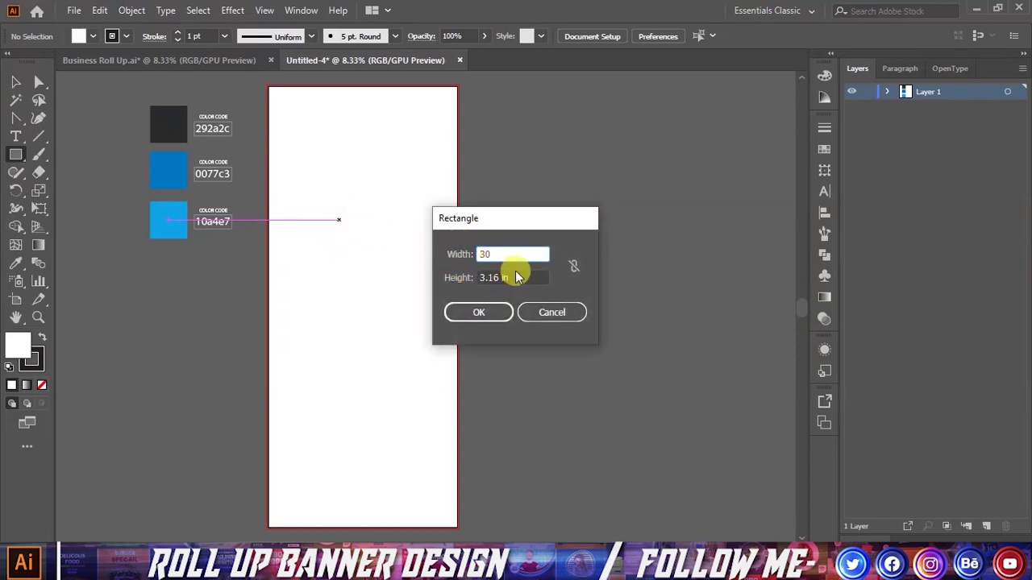
{"action": "key", "text": "Tab"}
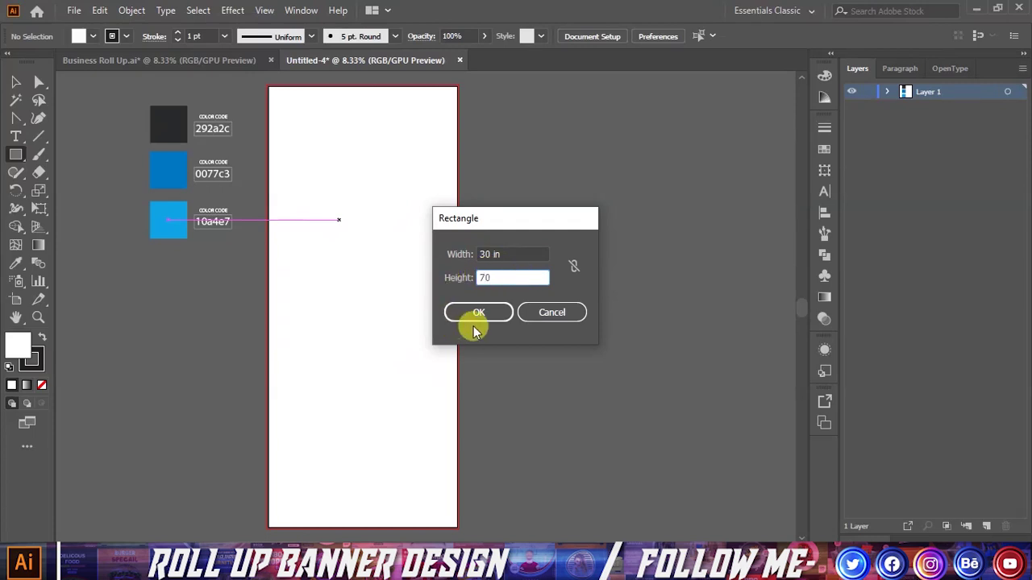
{"action": "left_click", "coordinate": [474, 322]}
{"action": "left_click", "coordinate": [16, 81]}
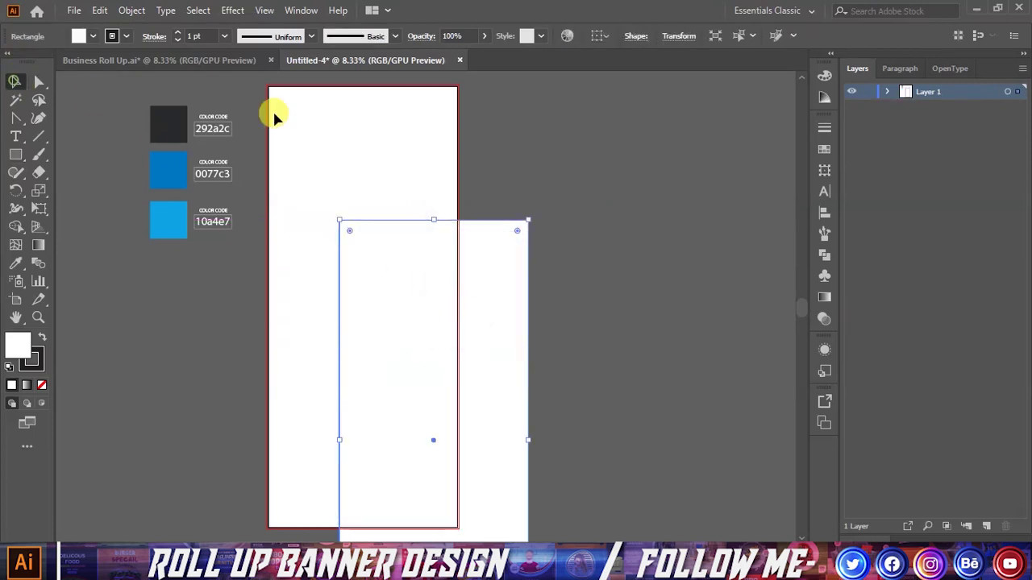
{"action": "left_click_drag", "start_coordinate": [459, 295], "coordinate": [385, 158]}
{"action": "left_click", "coordinate": [562, 145]}
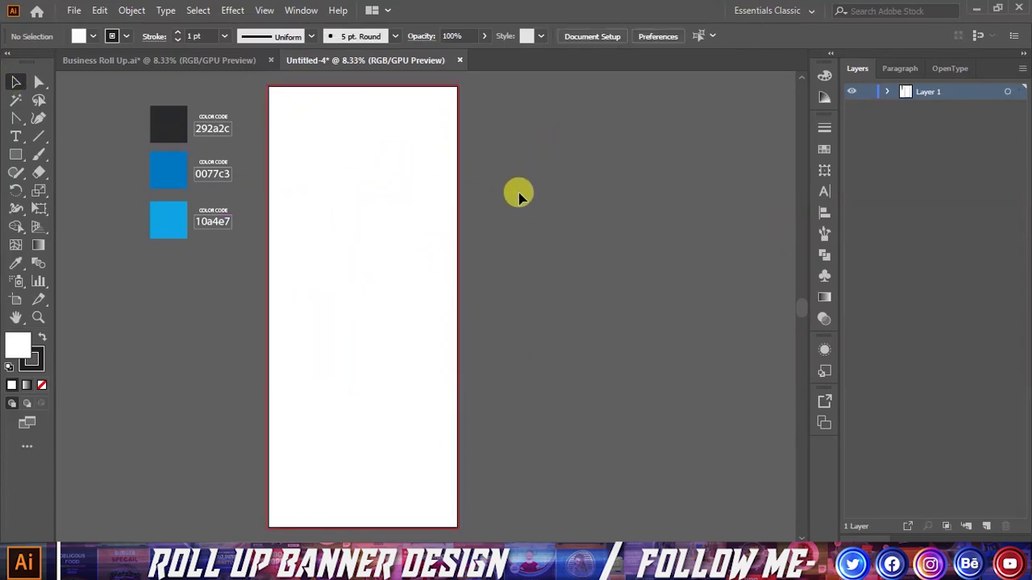
{"action": "left_click", "coordinate": [400, 158]}
{"action": "left_click", "coordinate": [135, 10]}
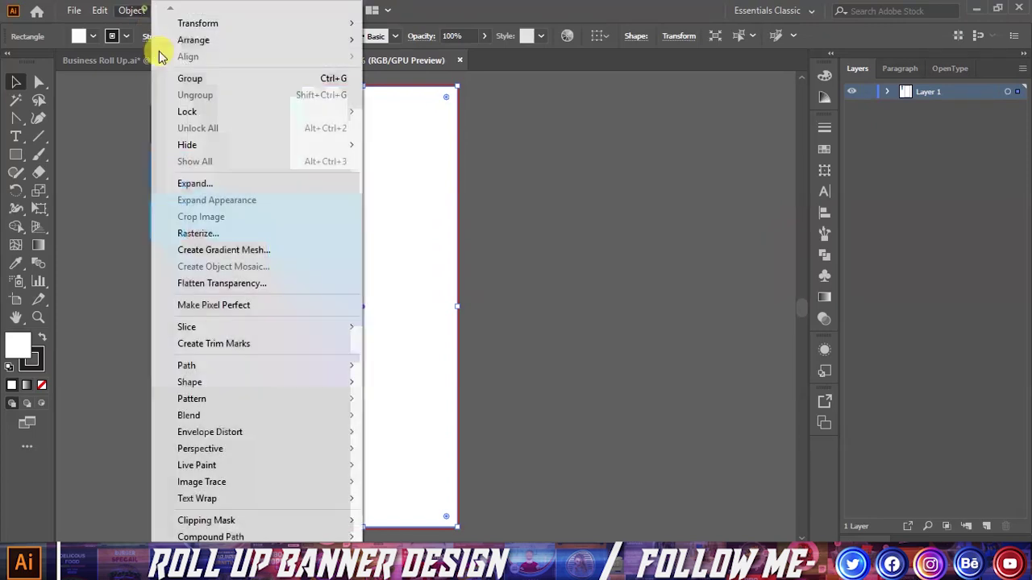
{"action": "mouse_move", "coordinate": [187, 365]}
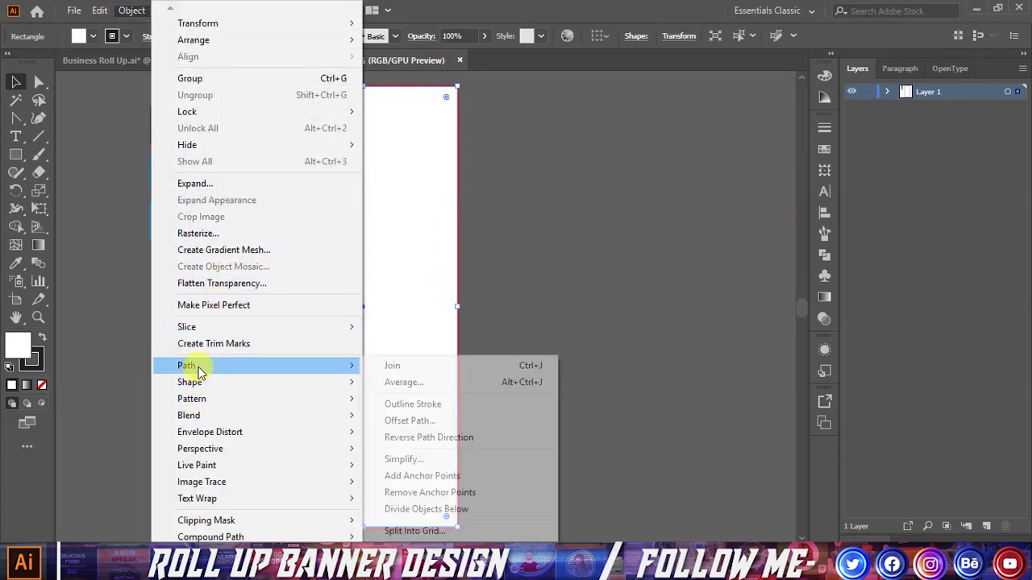
Offset the rectangle by 0.25 in, name the new outline Bleed, and lock it
{"action": "left_click", "coordinate": [403, 422]}
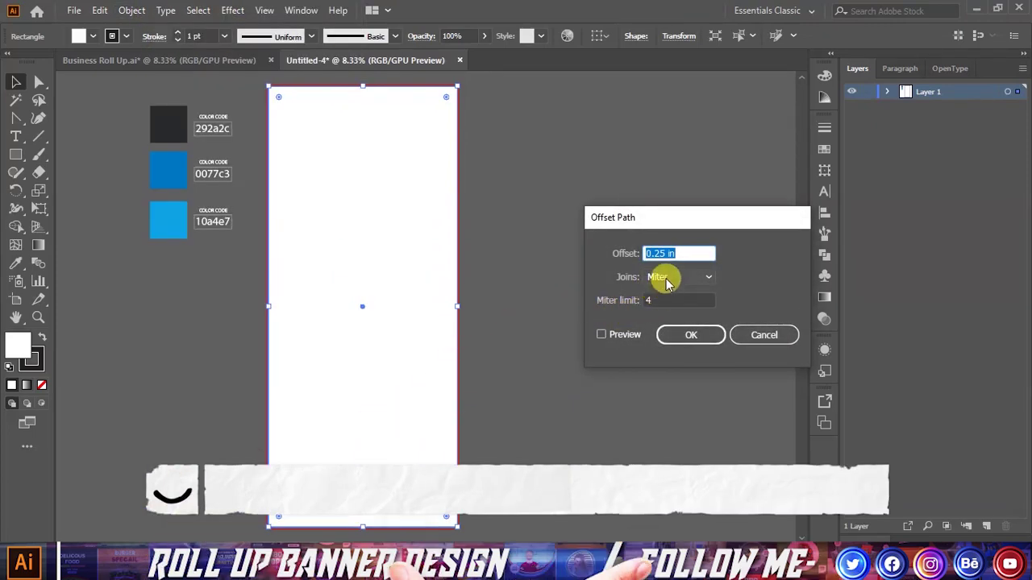
{"action": "left_click", "coordinate": [689, 336]}
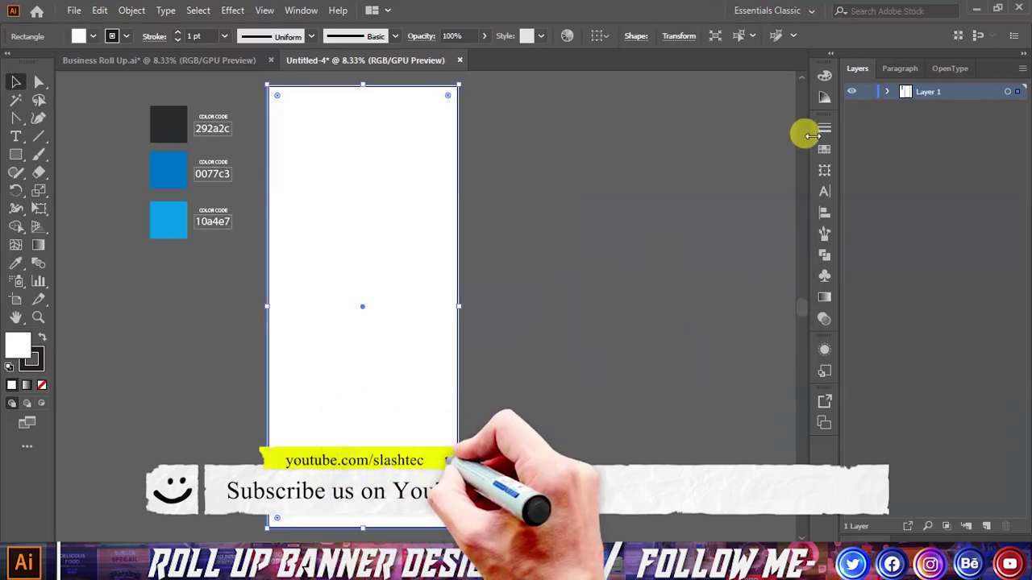
{"action": "left_click", "coordinate": [888, 91]}
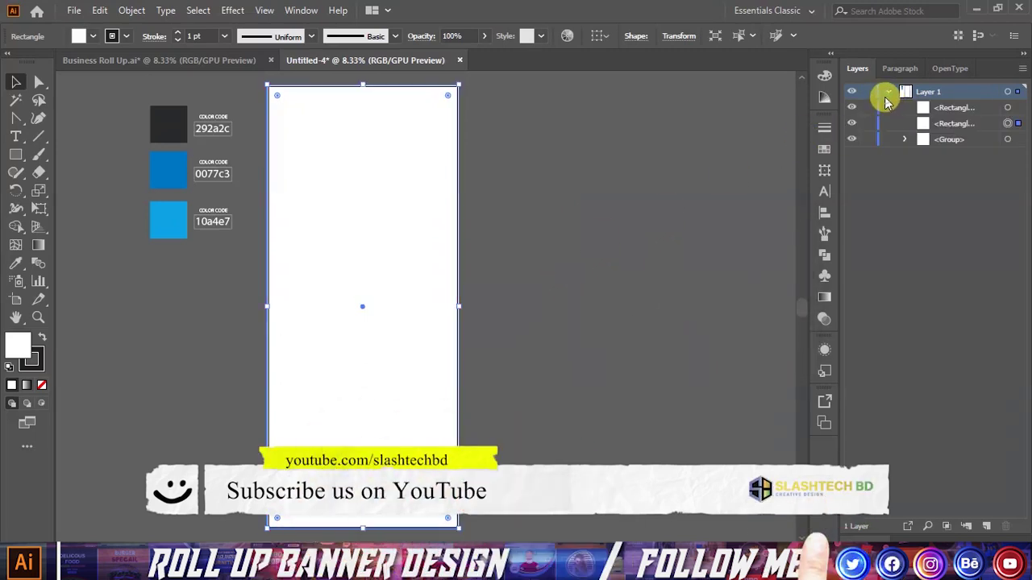
{"action": "double_click", "coordinate": [940, 125]}
{"action": "type", "text": "b"}
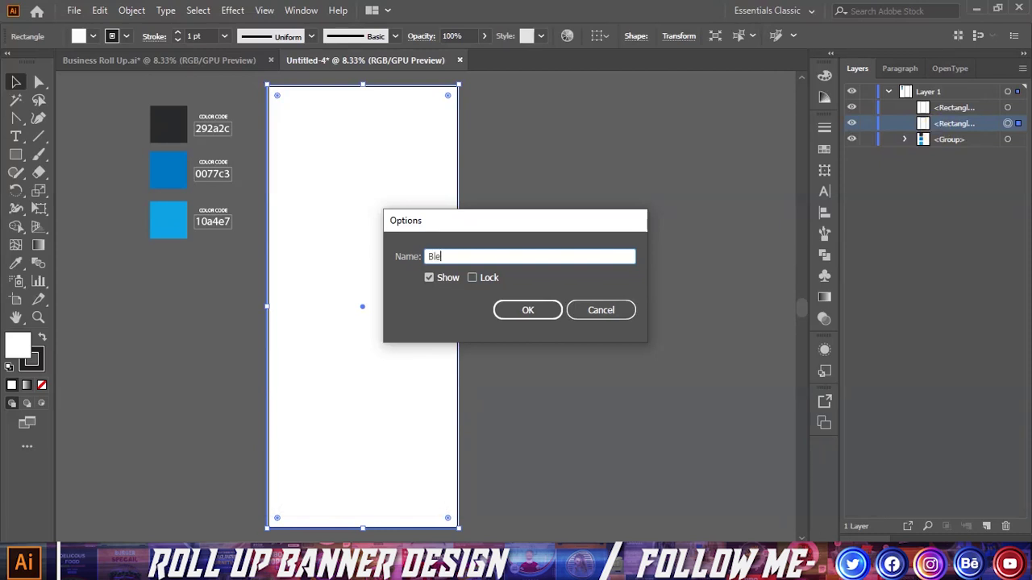
{"action": "left_click", "coordinate": [527, 310]}
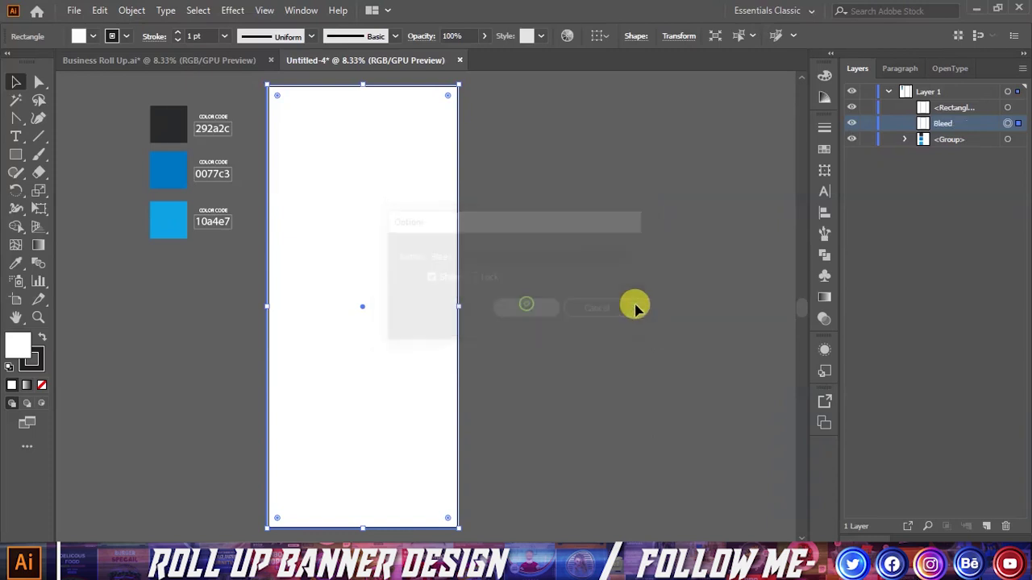
{"action": "left_click", "coordinate": [867, 124]}
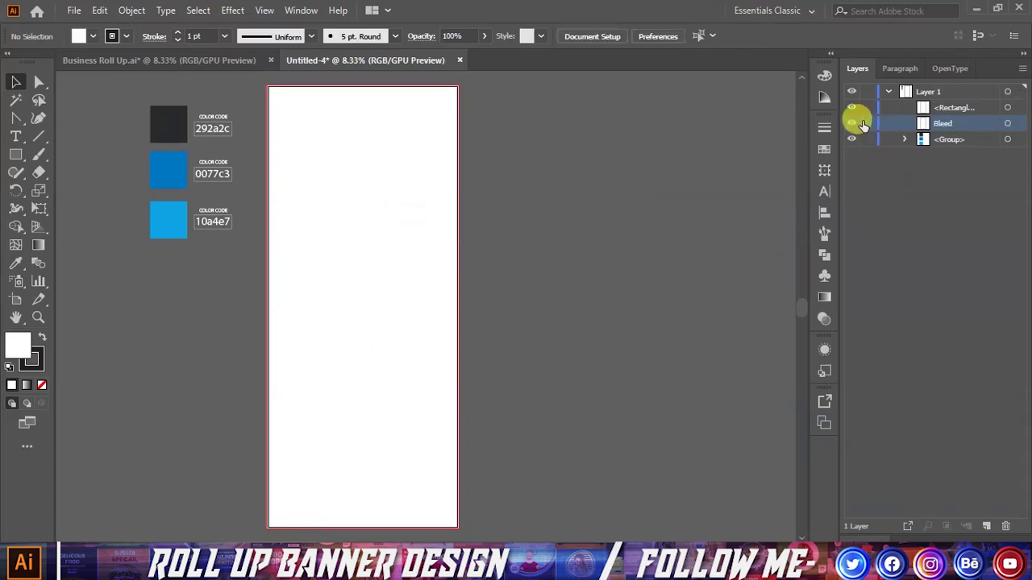
Give the Bleed rectangle no stroke and a light grey fill, then relock it
{"action": "left_click", "coordinate": [863, 124]}
{"action": "left_click", "coordinate": [1008, 124]}
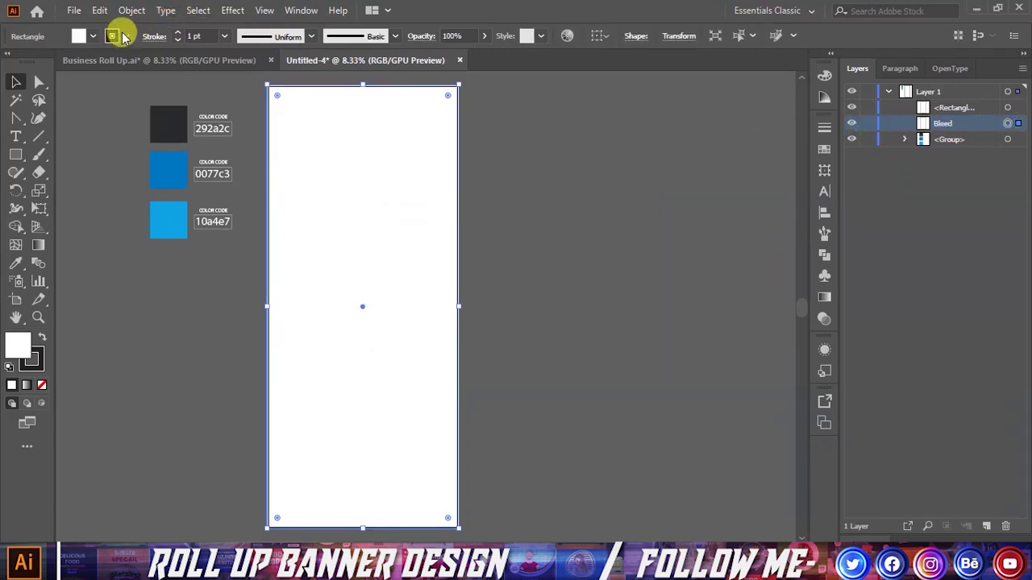
{"action": "left_click", "coordinate": [119, 39]}
{"action": "left_click", "coordinate": [11, 63]}
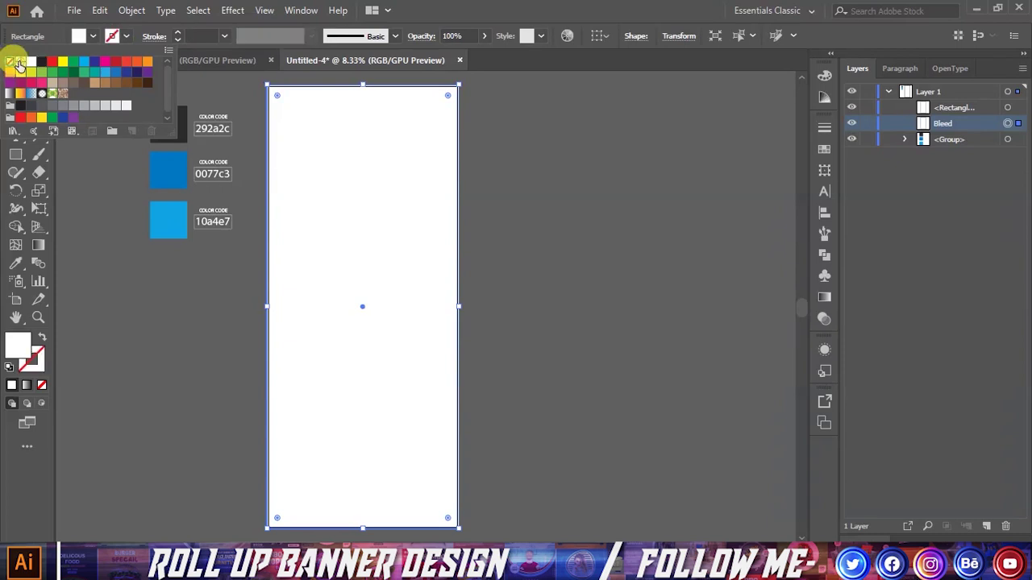
{"action": "left_click", "coordinate": [92, 37]}
{"action": "left_click", "coordinate": [121, 106]}
{"action": "left_click", "coordinate": [96, 109]}
{"action": "left_click", "coordinate": [567, 158]}
{"action": "left_click", "coordinate": [866, 123]}
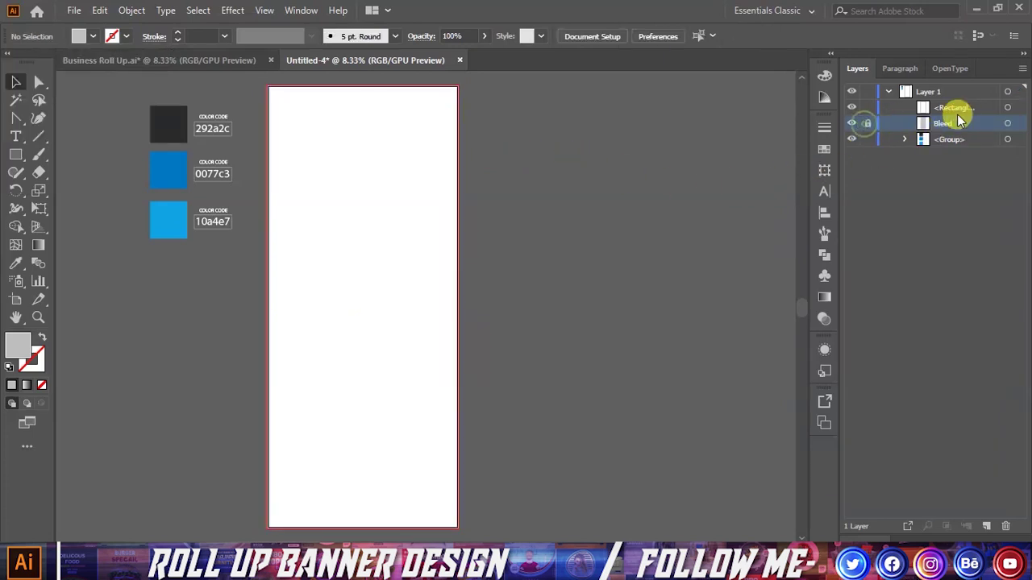
Rename the artboard-sized rectangle Main Area, lock it, and show the rulers
{"action": "double_click", "coordinate": [959, 107]}
{"action": "type", "text": "Main A"}
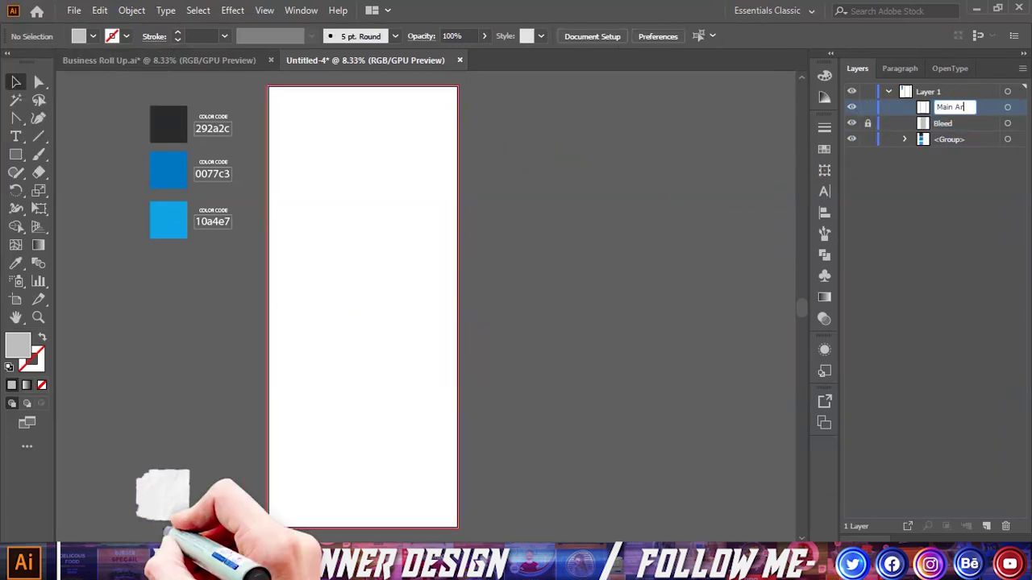
{"action": "type", "text": "rea"}
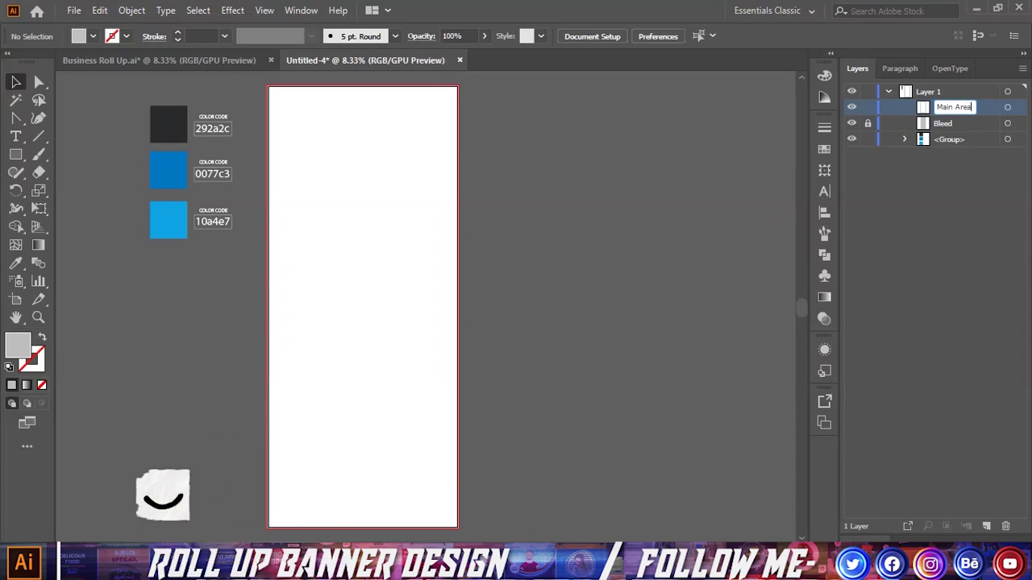
{"action": "left_click", "coordinate": [626, 216]}
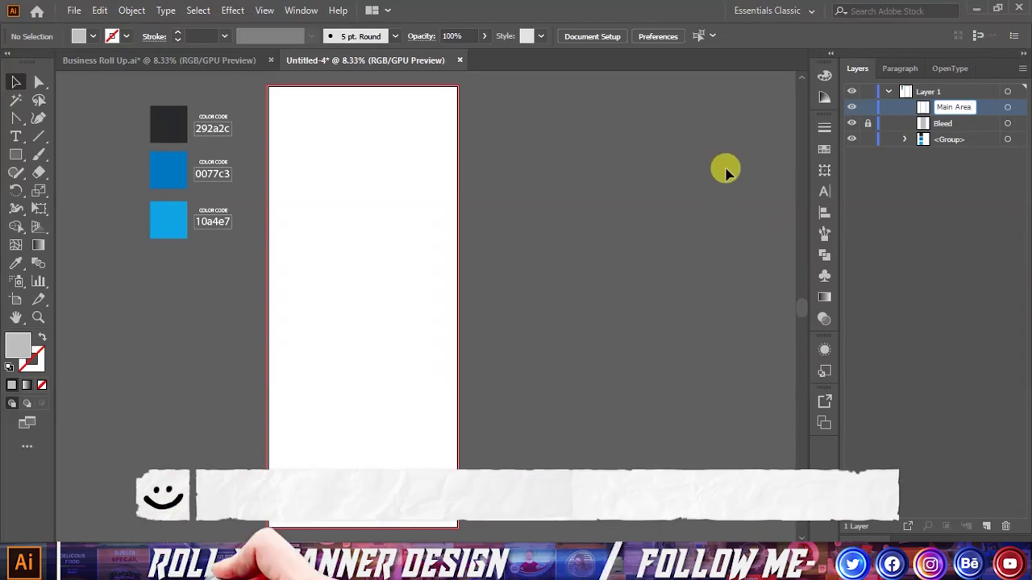
{"action": "left_click", "coordinate": [867, 107]}
{"action": "scroll", "coordinate": [410, 109], "scroll_direction": "up", "scroll_amount": 1}
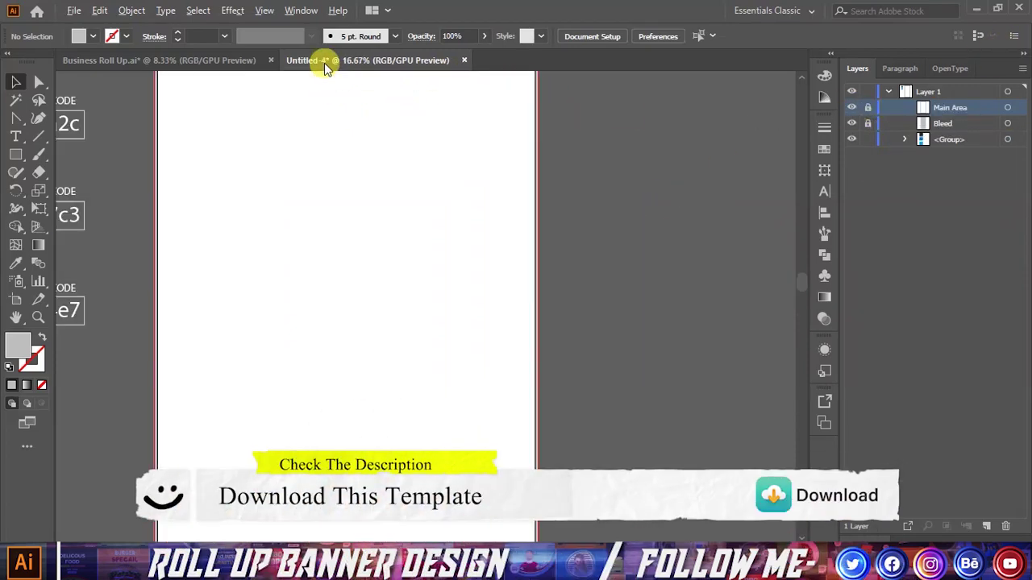
{"action": "scroll", "coordinate": [340, 141], "scroll_direction": "down", "scroll_amount": 2}
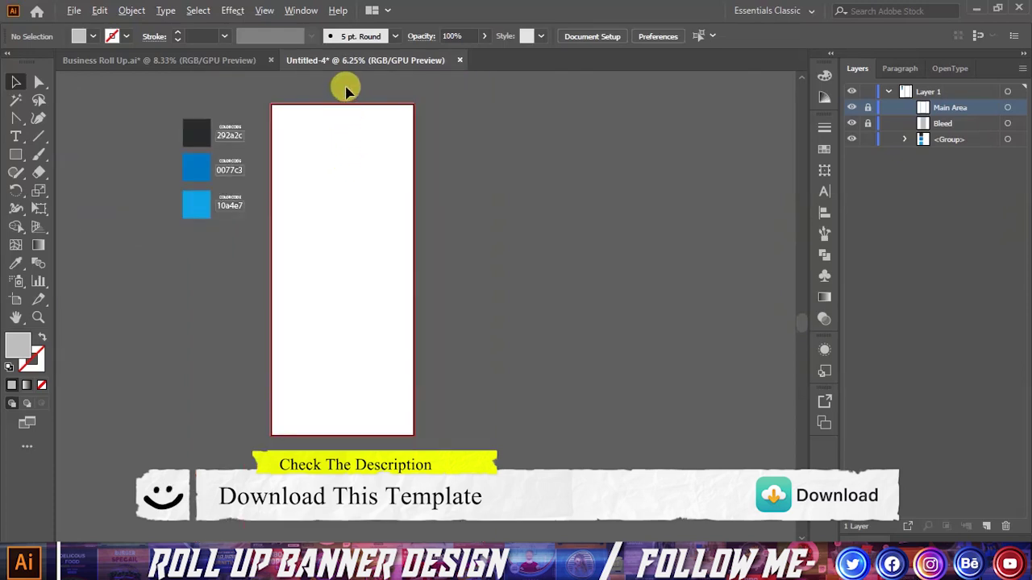
{"action": "scroll", "coordinate": [345, 91], "scroll_direction": "up", "scroll_amount": 1}
{"action": "scroll", "coordinate": [295, 88], "scroll_direction": "up", "scroll_amount": 1}
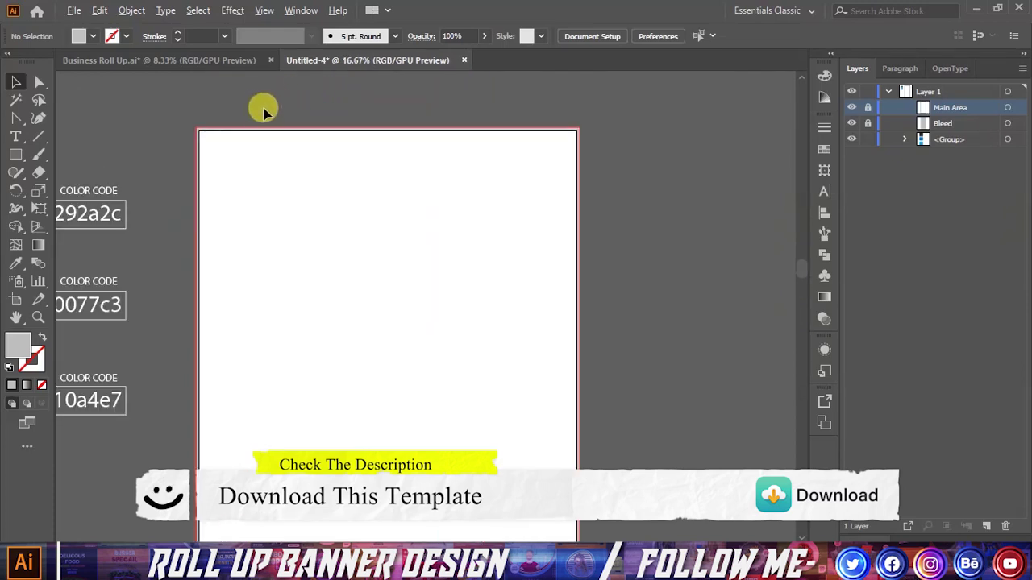
{"action": "scroll", "coordinate": [260, 109], "scroll_direction": "up", "scroll_amount": 1}
{"action": "scroll", "coordinate": [242, 115], "scroll_direction": "up", "scroll_amount": 1}
{"action": "scroll", "coordinate": [246, 118], "scroll_direction": "down", "scroll_amount": 3}
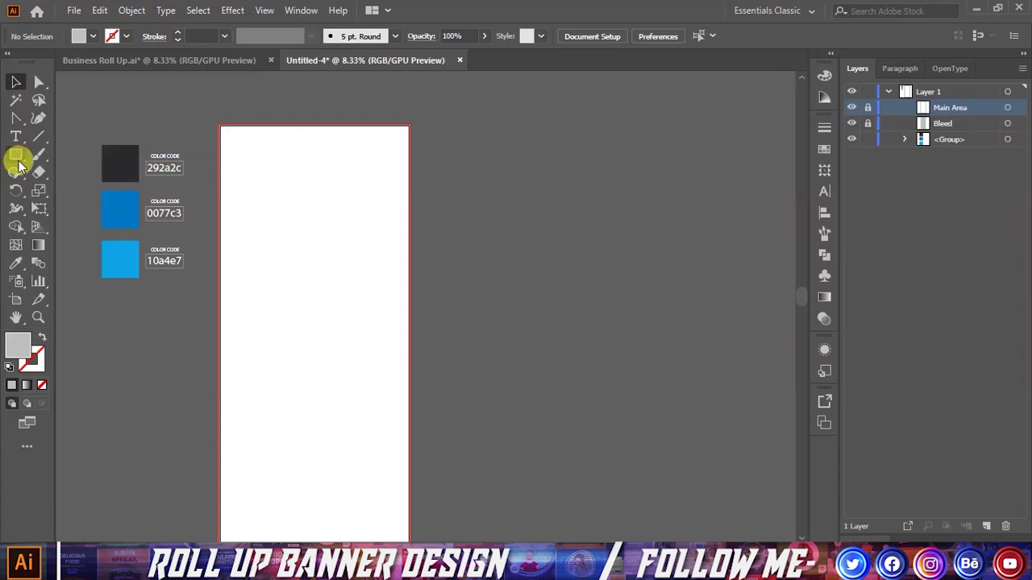
{"action": "key", "text": "ctrl+r"}
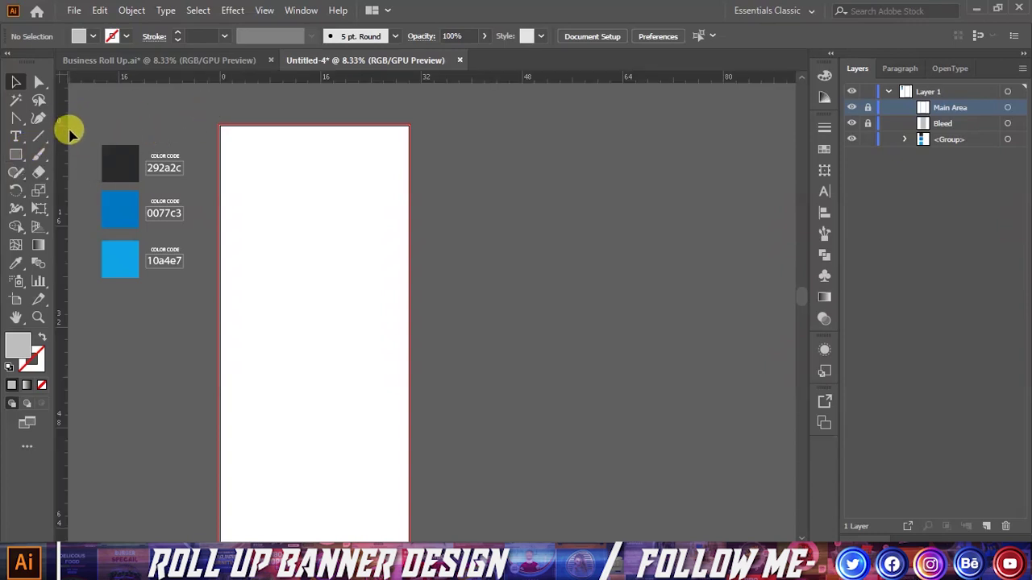
Draw a full-width light grey rectangle covering roughly the top third of the artboard
{"action": "left_click", "coordinate": [16, 154]}
{"action": "scroll", "coordinate": [272, 140], "scroll_direction": "up", "scroll_amount": 1}
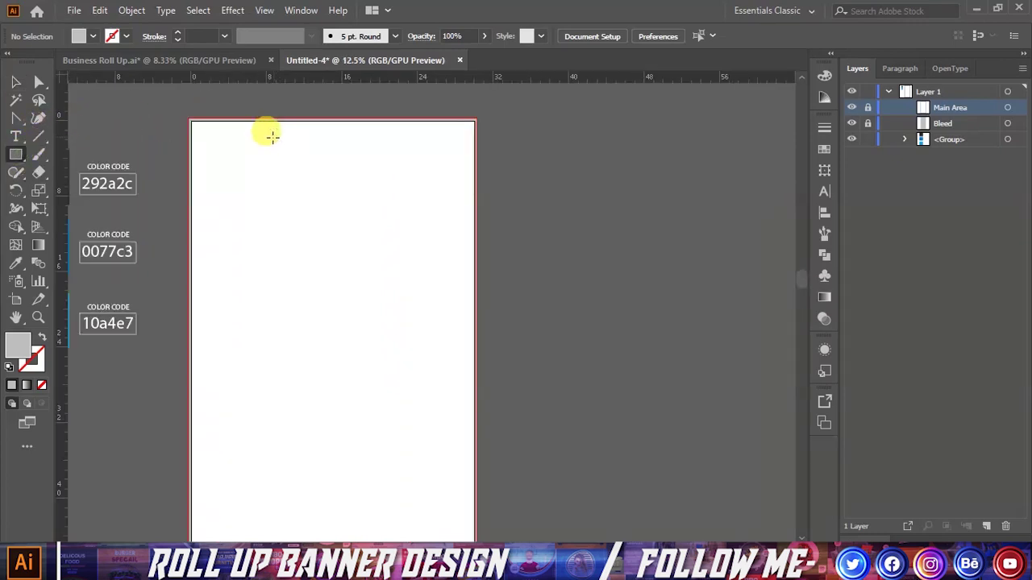
{"action": "scroll", "coordinate": [269, 133], "scroll_direction": "up", "scroll_amount": 2}
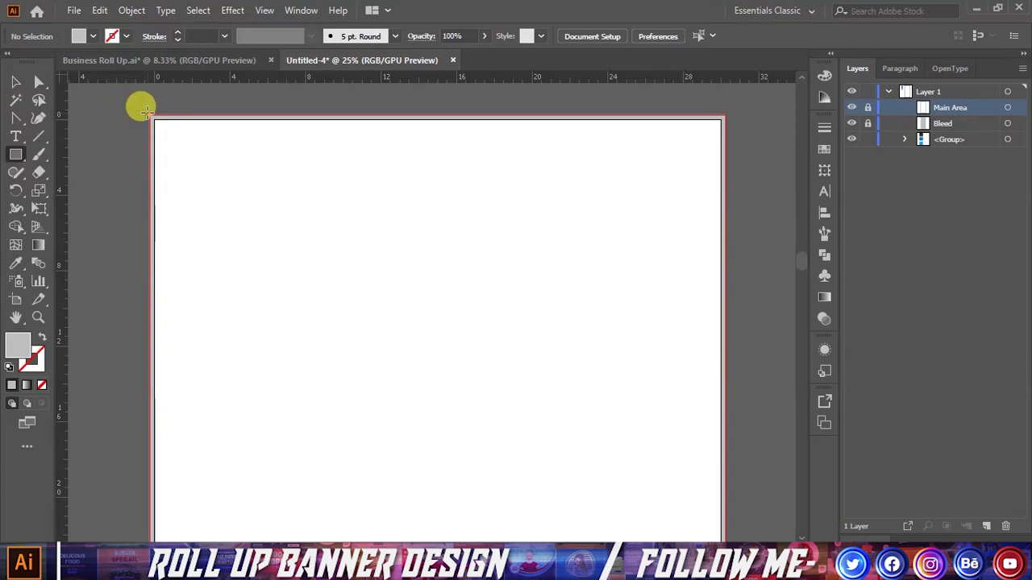
{"action": "left_click_drag", "start_coordinate": [149, 110], "coordinate": [725, 367]}
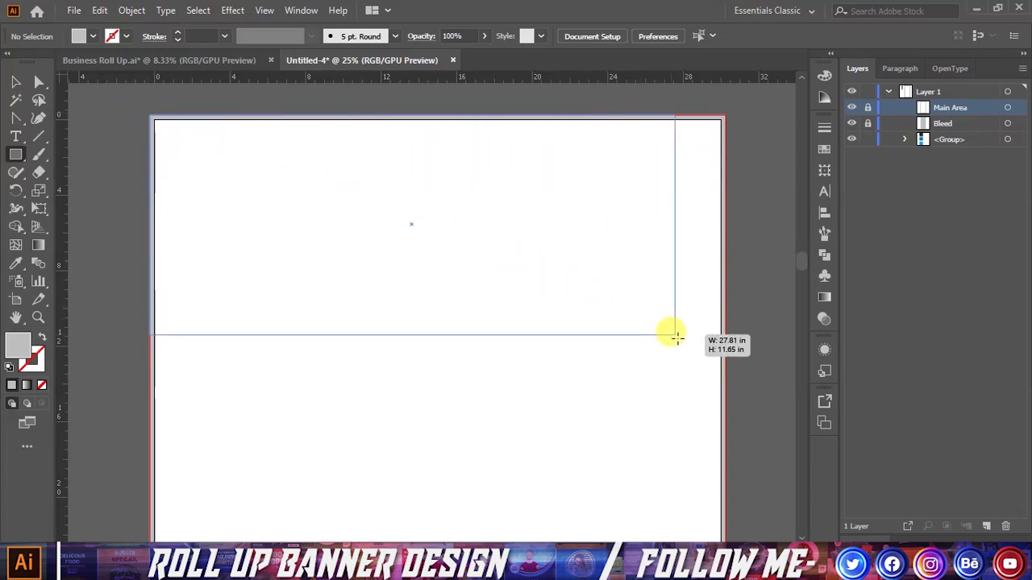
{"action": "left_click_drag", "start_coordinate": [726, 367], "coordinate": [726, 438]}
{"action": "scroll", "coordinate": [618, 315], "scroll_direction": "down", "scroll_amount": 2}
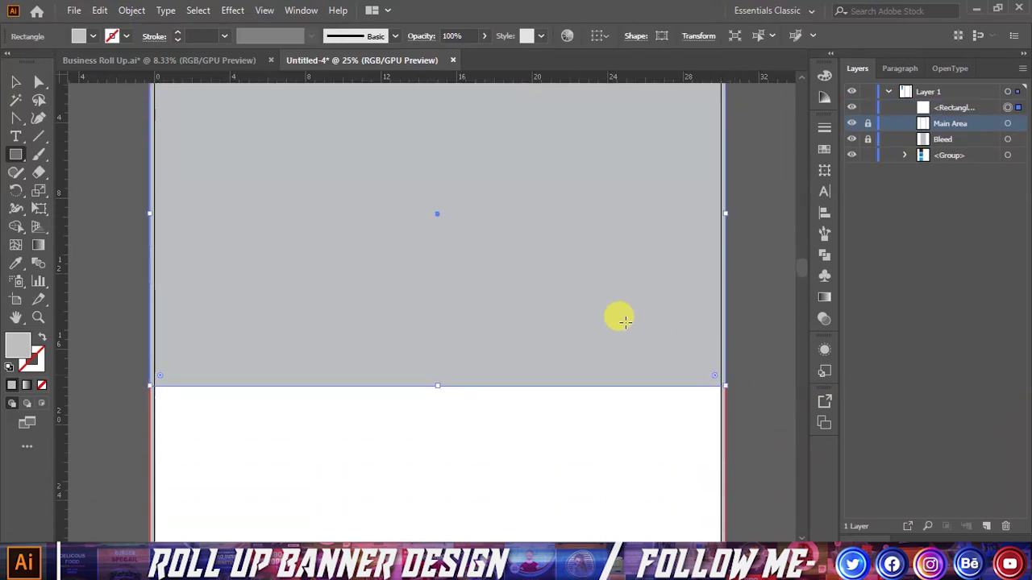
{"action": "key", "text": "ctrl+minus"}
{"action": "key", "text": "ctrl+minus"}
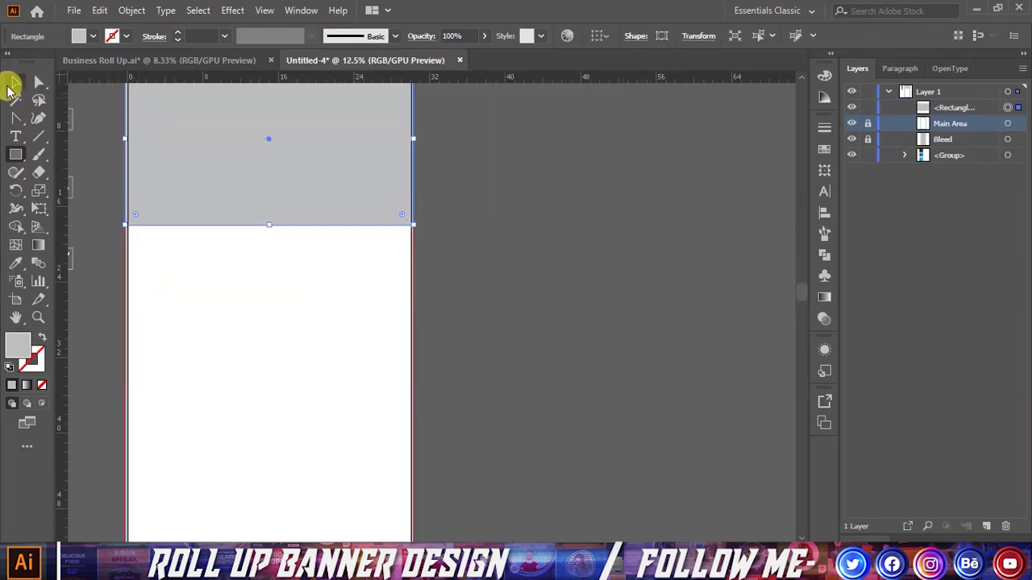
{"action": "scroll", "coordinate": [376, 239], "scroll_direction": "down", "scroll_amount": 1}
{"action": "left_click_drag", "start_coordinate": [309, 235], "coordinate": [309, 259]}
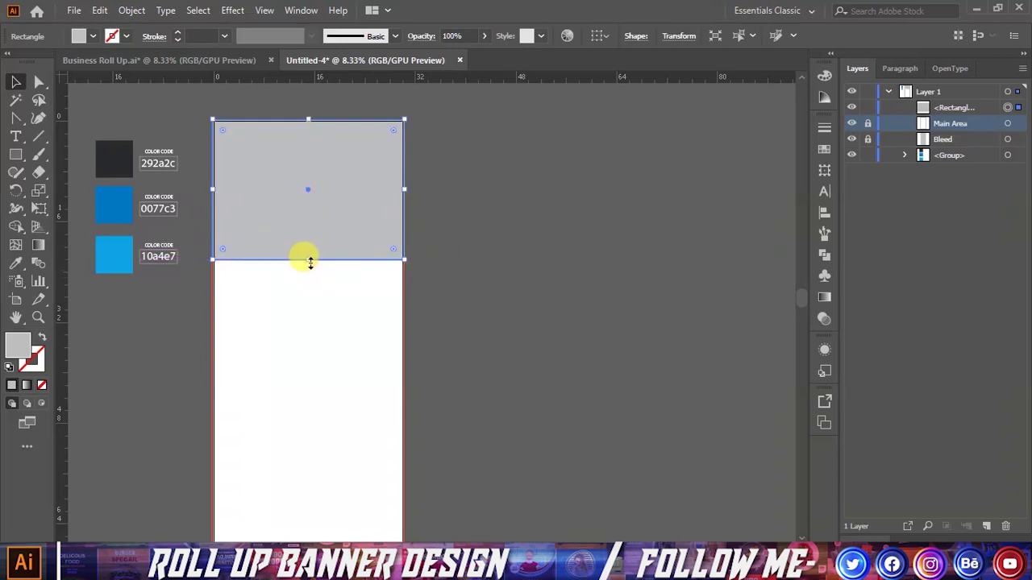
{"action": "left_click_drag", "start_coordinate": [310, 260], "coordinate": [308, 262]}
{"action": "left_click", "coordinate": [472, 249]}
{"action": "scroll", "coordinate": [474, 250], "scroll_direction": "down", "scroll_amount": 1}
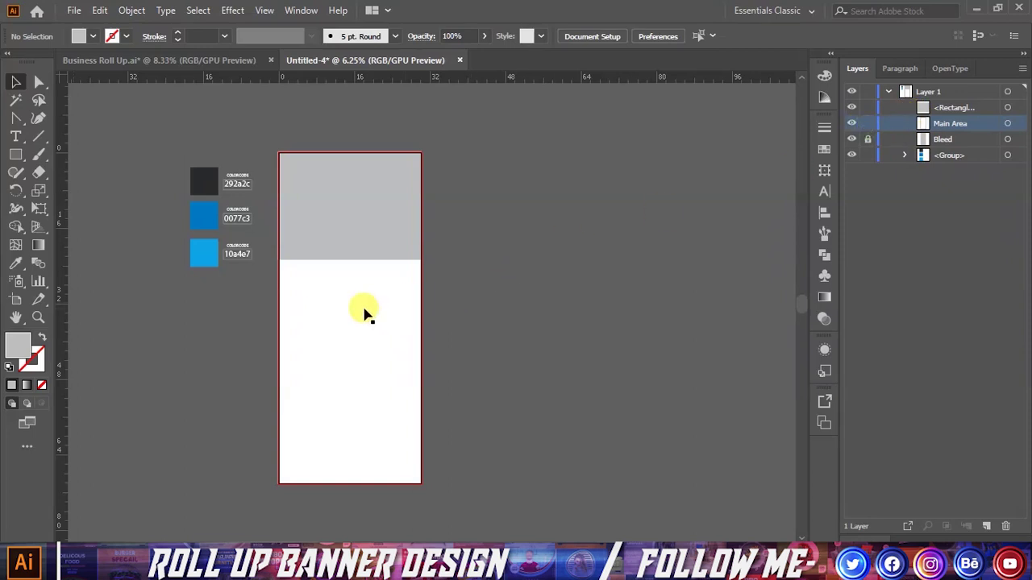
Add a horizontal guide across the artboard below the grey rectangle, then reselect the rectangle
{"action": "left_click", "coordinate": [363, 310]}
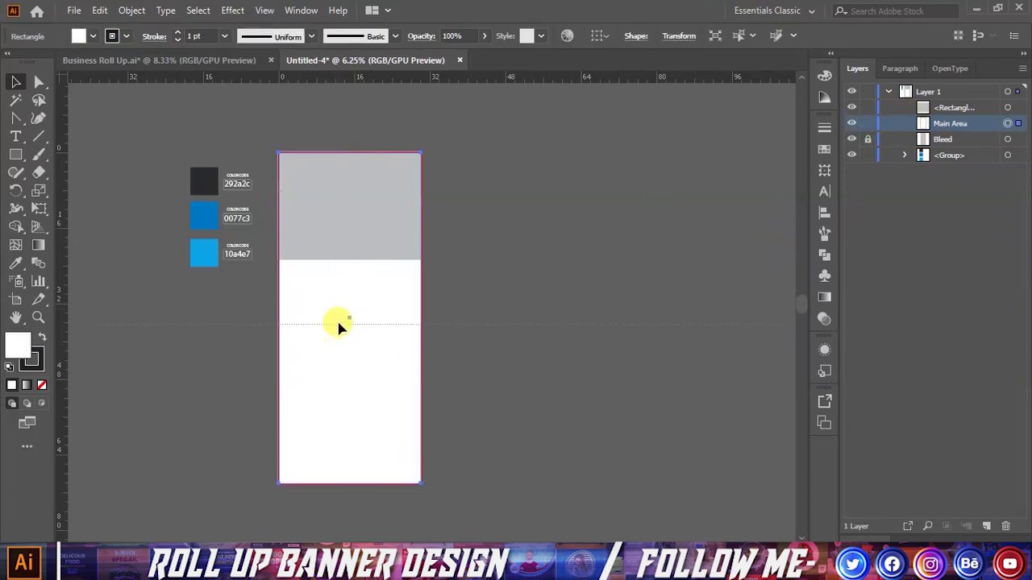
{"action": "left_click", "coordinate": [339, 322]}
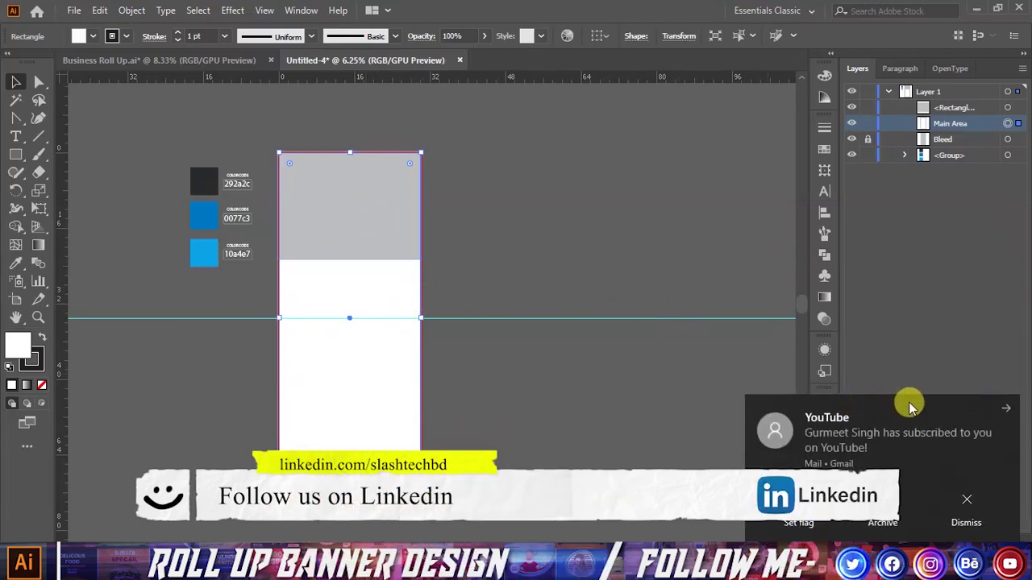
{"action": "left_click", "coordinate": [1005, 408]}
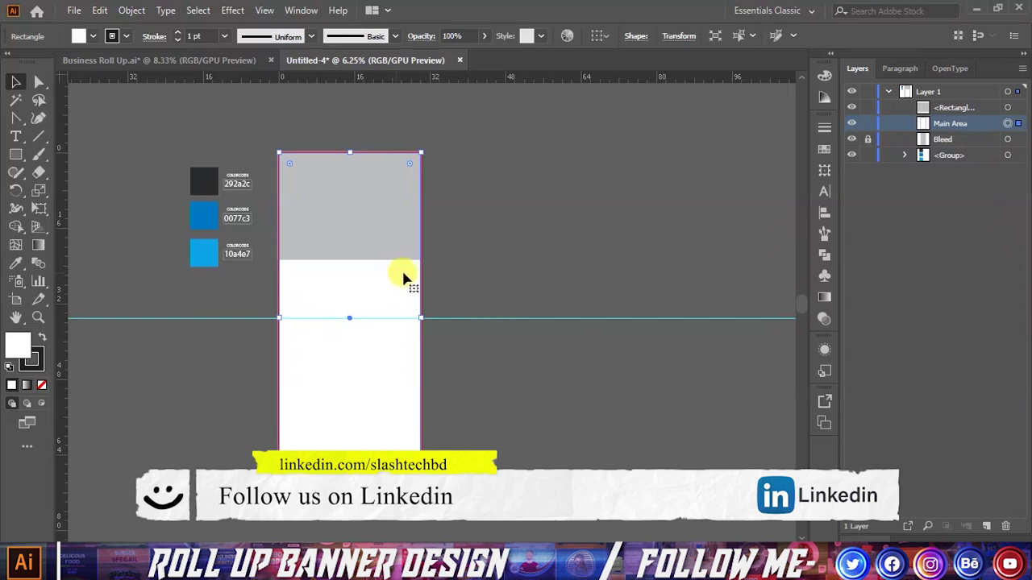
{"action": "scroll", "coordinate": [300, 183], "scroll_direction": "up", "scroll_amount": 1}
{"action": "left_click", "coordinate": [551, 248]}
{"action": "scroll", "coordinate": [387, 381], "scroll_direction": "up", "scroll_amount": 1}
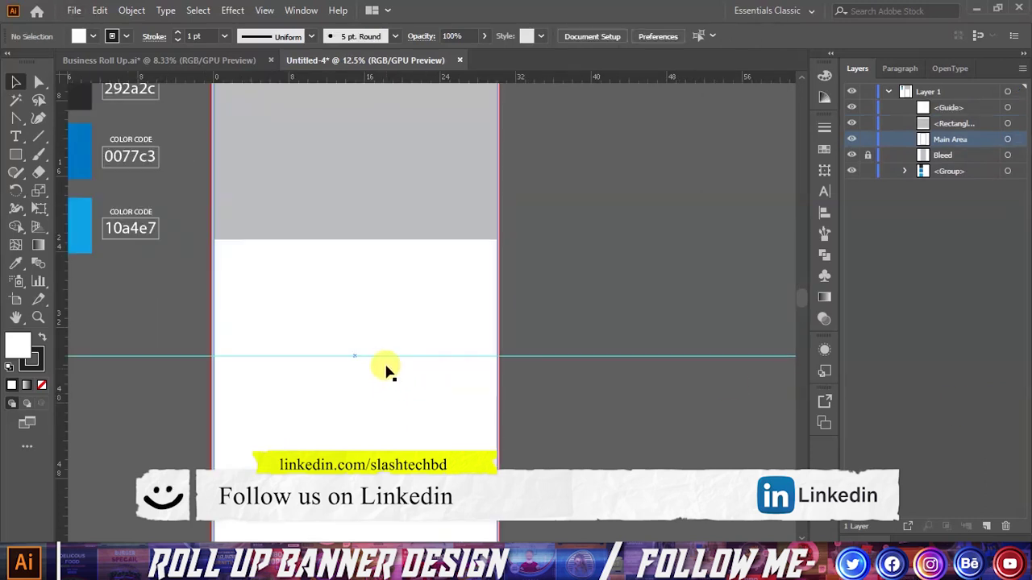
{"action": "scroll", "coordinate": [387, 369], "scroll_direction": "up", "scroll_amount": 1}
{"action": "scroll", "coordinate": [368, 345], "scroll_direction": "down", "scroll_amount": 1}
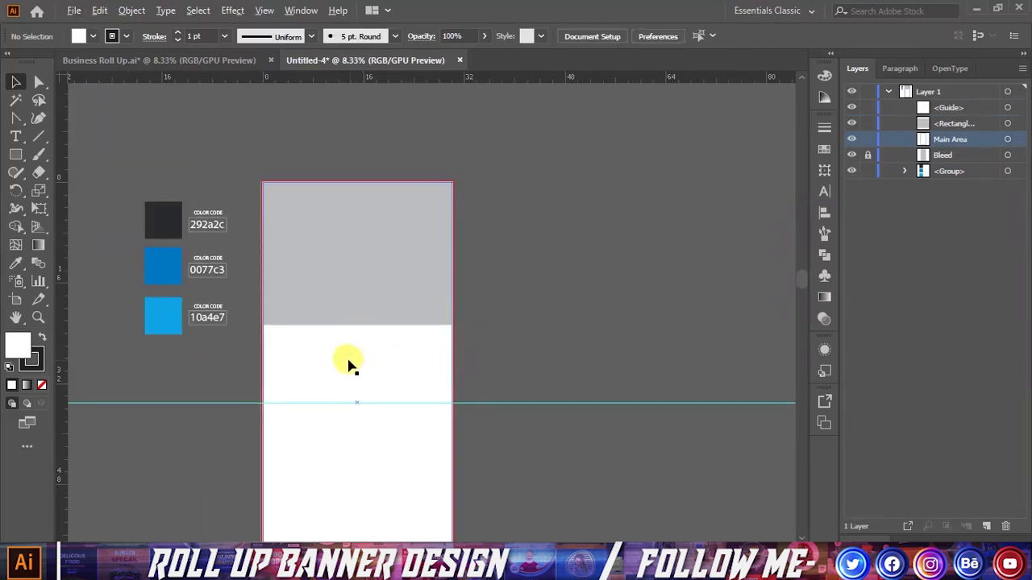
{"action": "scroll", "coordinate": [347, 367], "scroll_direction": "up", "scroll_amount": 1}
{"action": "left_click", "coordinate": [368, 283]}
{"action": "scroll", "coordinate": [323, 266], "scroll_direction": "up", "scroll_amount": 1}
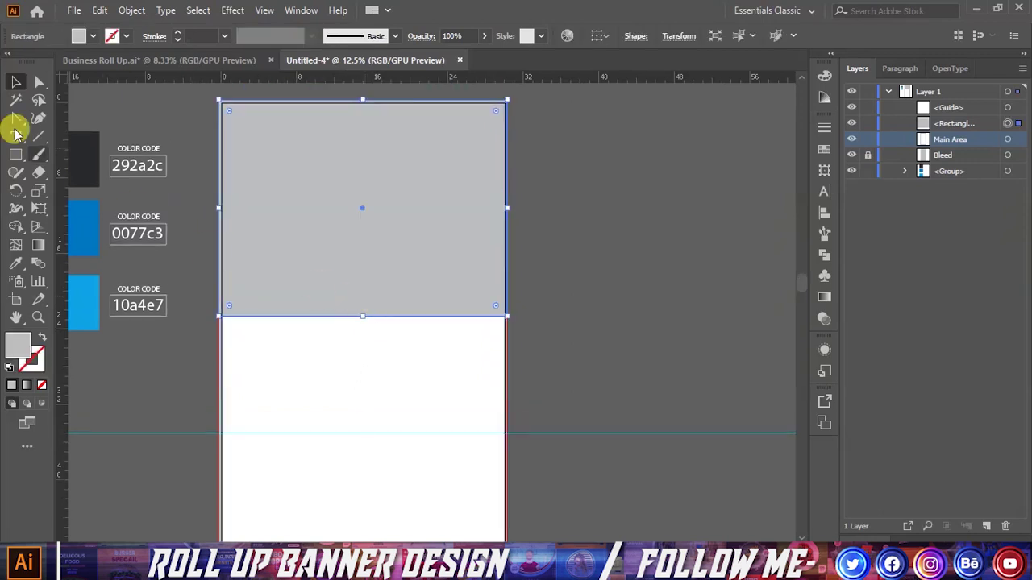
{"action": "left_click", "coordinate": [37, 87]}
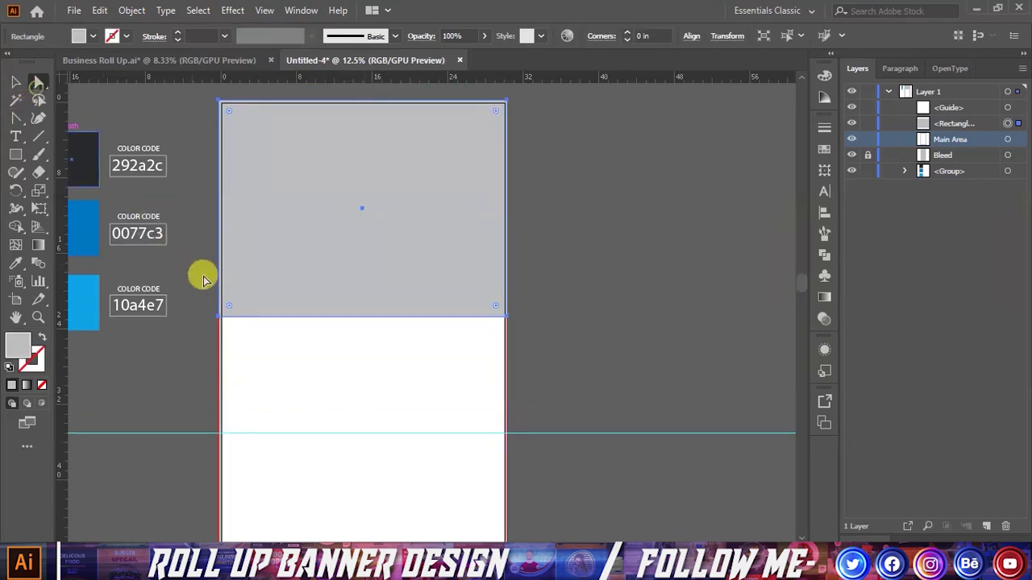
Raise the grey rectangle's bottom-left anchor and lower the right one to slant its bottom edge
{"action": "left_click", "coordinate": [215, 320]}
{"action": "left_click", "coordinate": [216, 321]}
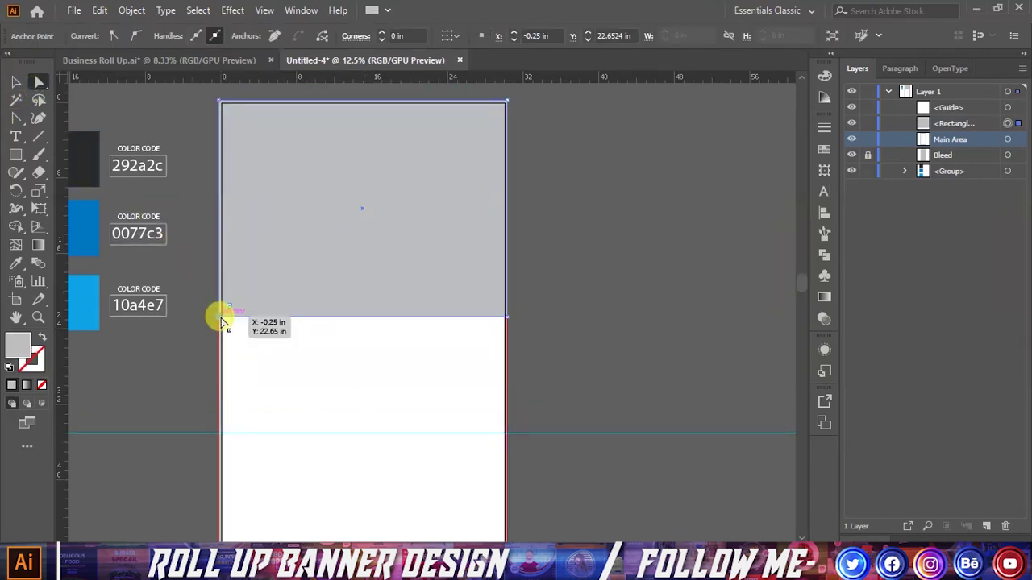
{"action": "mouse_move", "coordinate": [224, 322]}
{"action": "left_mouse_down"}
{"action": "mouse_move", "coordinate": [207, 202]}
{"action": "mouse_move", "coordinate": [219, 177]}
{"action": "left_mouse_up"}
{"action": "left_click_drag", "start_coordinate": [506, 316], "coordinate": [506, 267]}
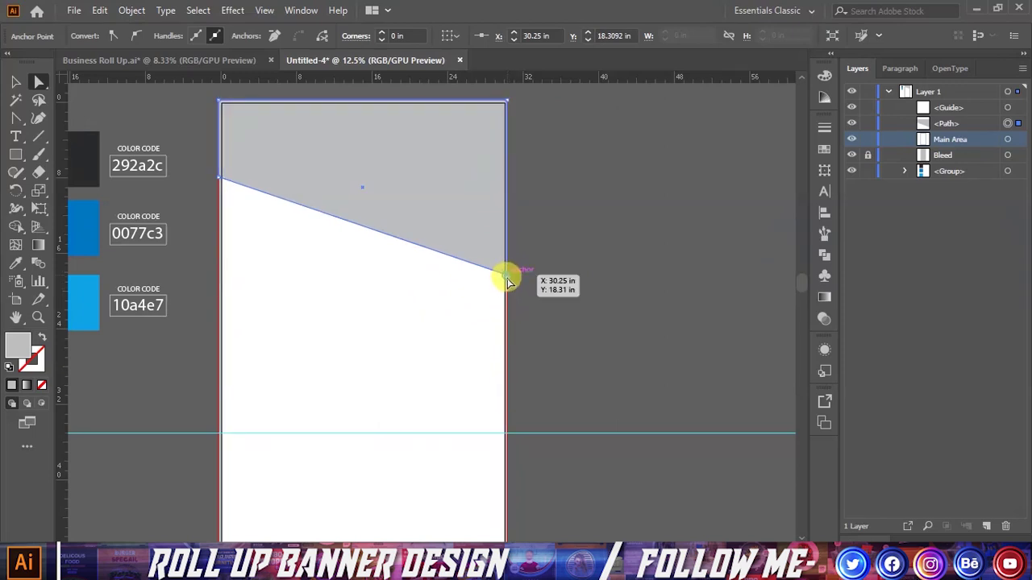
{"action": "left_click_drag", "start_coordinate": [508, 282], "coordinate": [508, 295]}
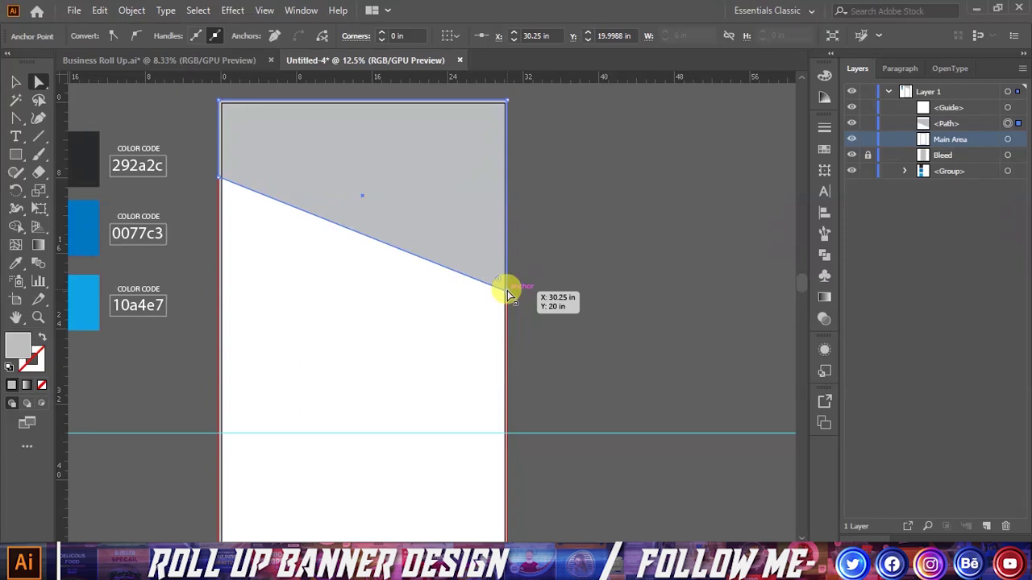
{"action": "left_click_drag", "start_coordinate": [507, 295], "coordinate": [508, 306]}
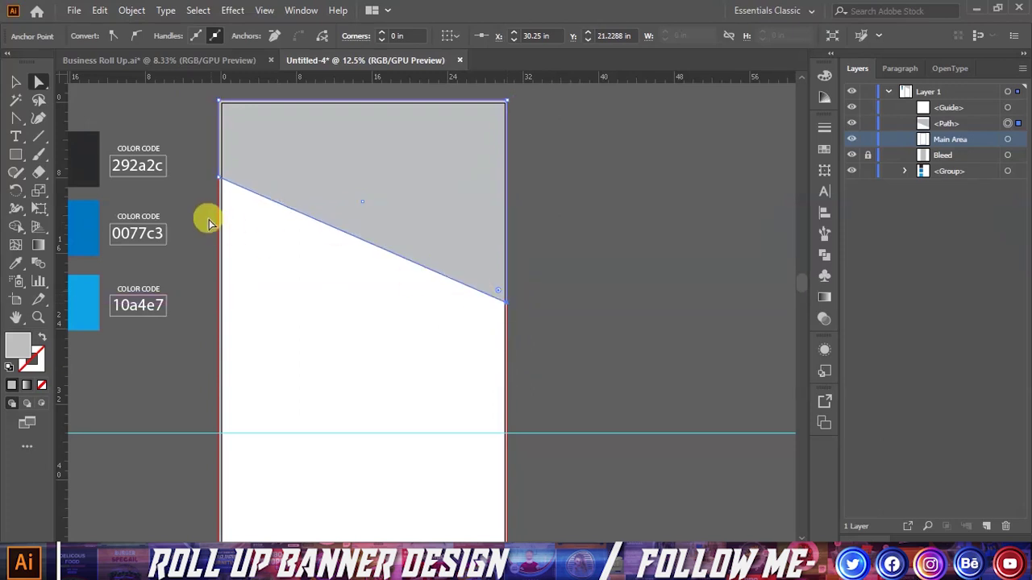
{"action": "left_click_drag", "start_coordinate": [221, 184], "coordinate": [221, 188]}
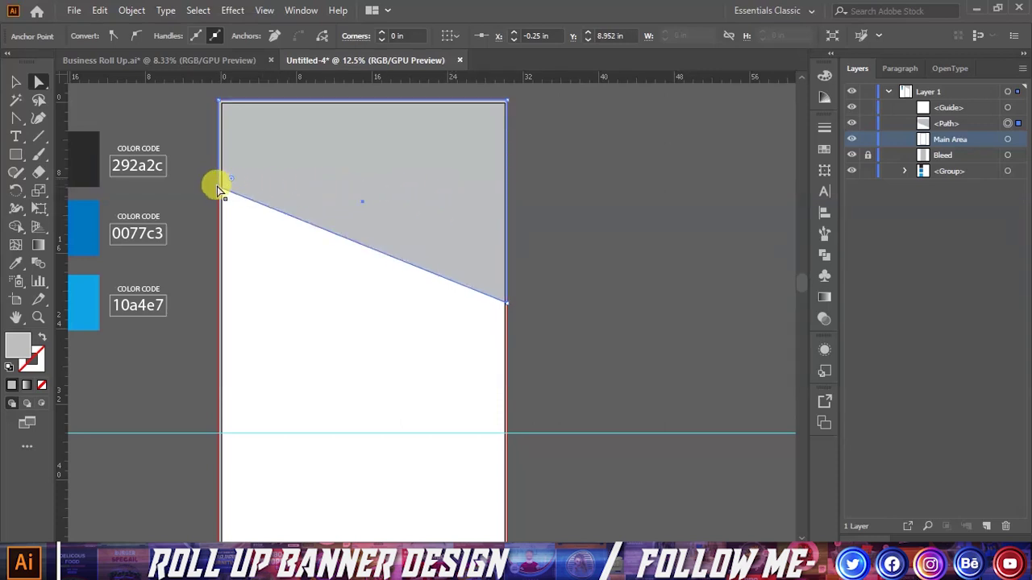
Lower the right end of the slanted edge slightly and reselect the whole shape
{"action": "left_click", "coordinate": [553, 220]}
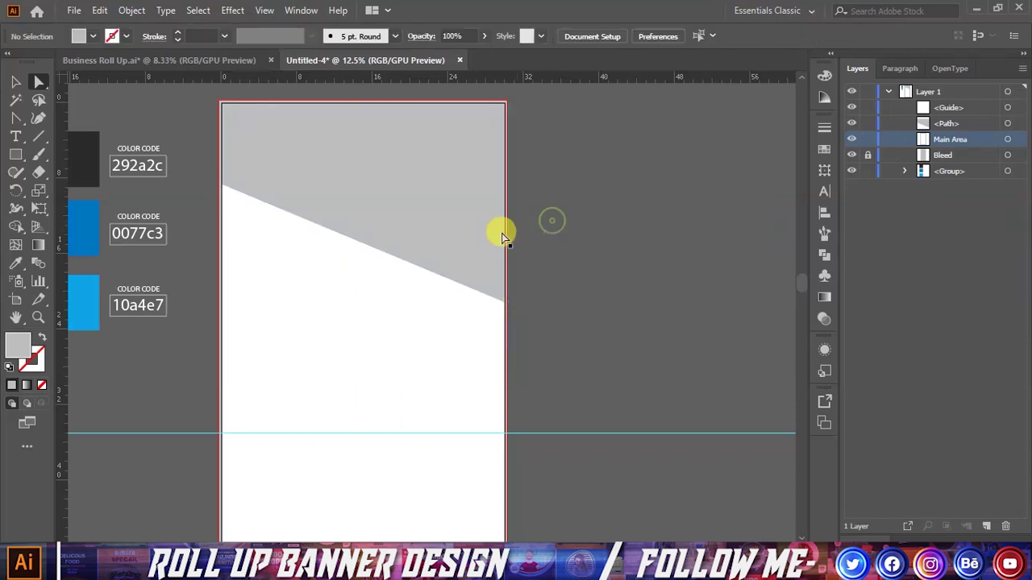
{"action": "scroll", "coordinate": [439, 236], "scroll_direction": "down", "scroll_amount": 1}
{"action": "scroll", "coordinate": [436, 234], "scroll_direction": "up", "scroll_amount": 1}
{"action": "left_click", "coordinate": [476, 280]}
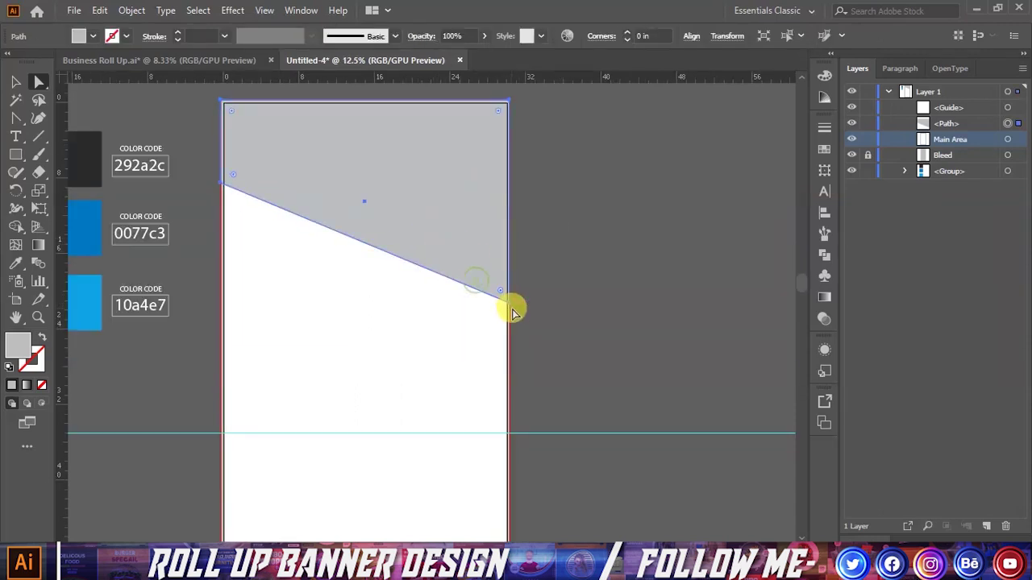
{"action": "left_click_drag", "start_coordinate": [510, 310], "coordinate": [509, 315]}
{"action": "left_click", "coordinate": [536, 299]}
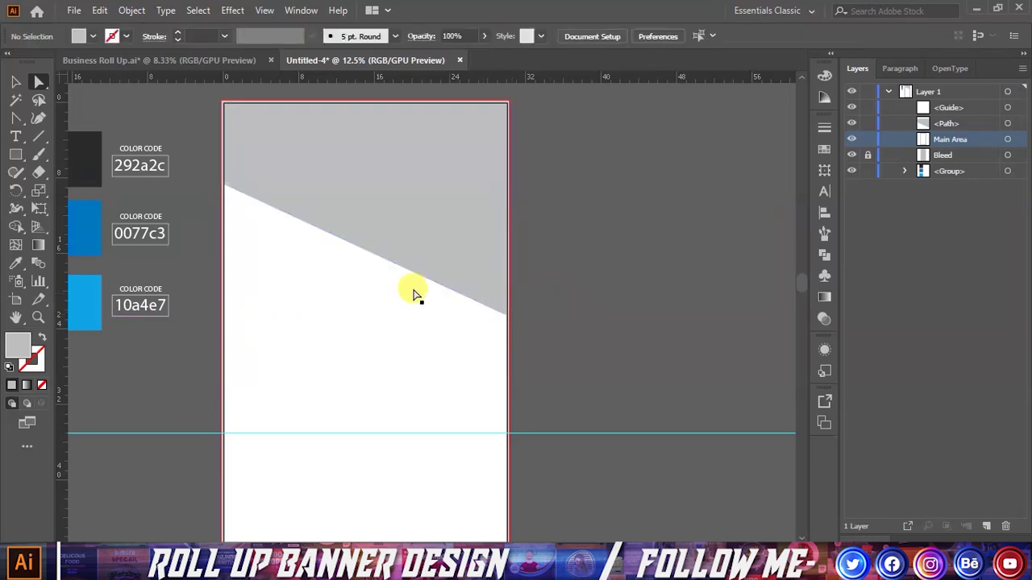
{"action": "left_click", "coordinate": [16, 83]}
{"action": "left_click", "coordinate": [350, 175]}
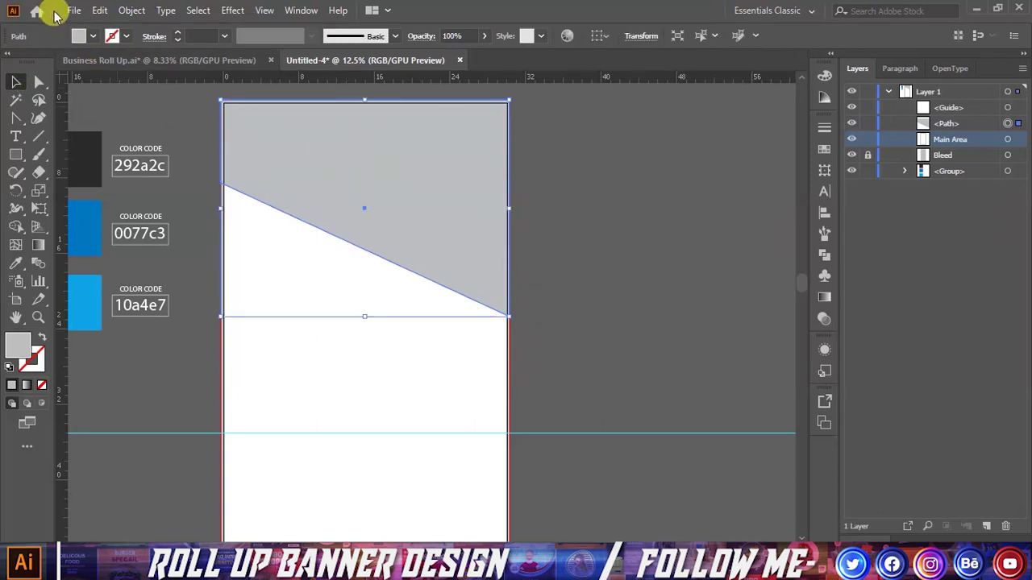
Fill the slanted top shape with the dark 292a2c swatch colour
{"action": "left_click", "coordinate": [15, 263]}
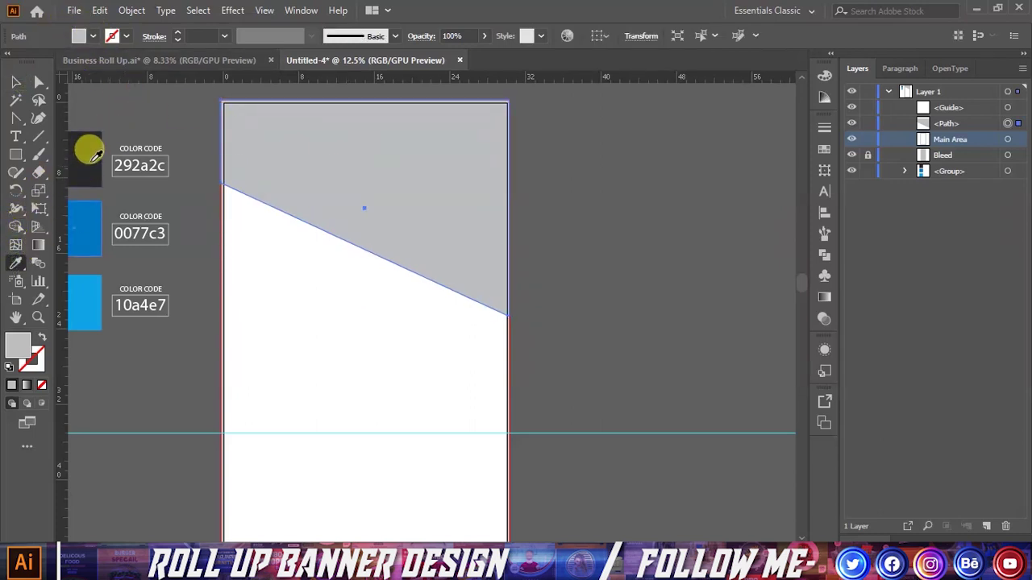
{"action": "left_click", "coordinate": [84, 158]}
{"action": "left_click", "coordinate": [16, 81]}
{"action": "left_click", "coordinate": [142, 92]}
{"action": "left_click", "coordinate": [345, 149]}
Copy the dark shape, paste it in front, and nudge the copy down two steps
{"action": "left_click", "coordinate": [100, 11]}
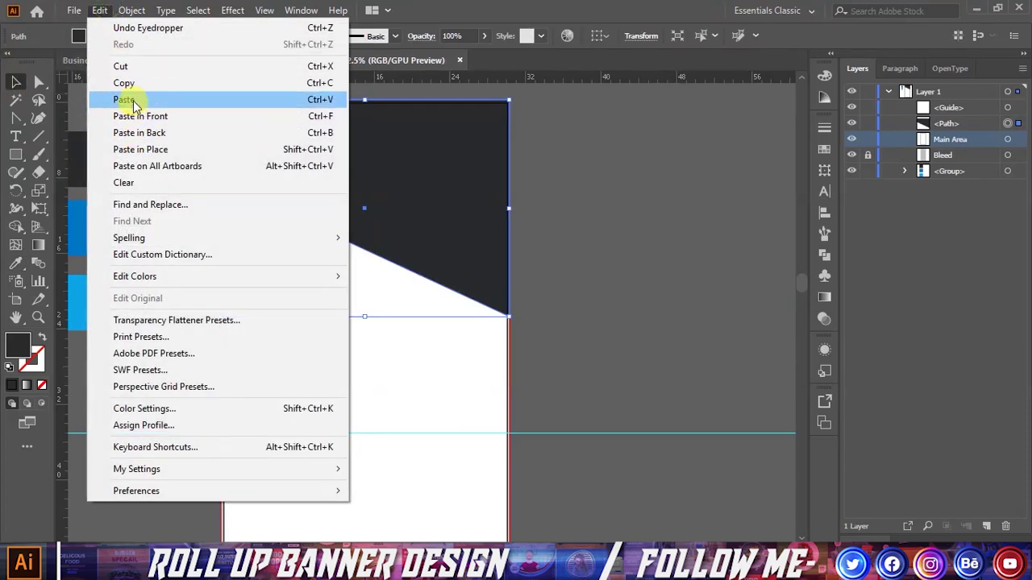
{"action": "left_click", "coordinate": [125, 83]}
{"action": "left_click", "coordinate": [101, 10]}
{"action": "left_click", "coordinate": [157, 117]}
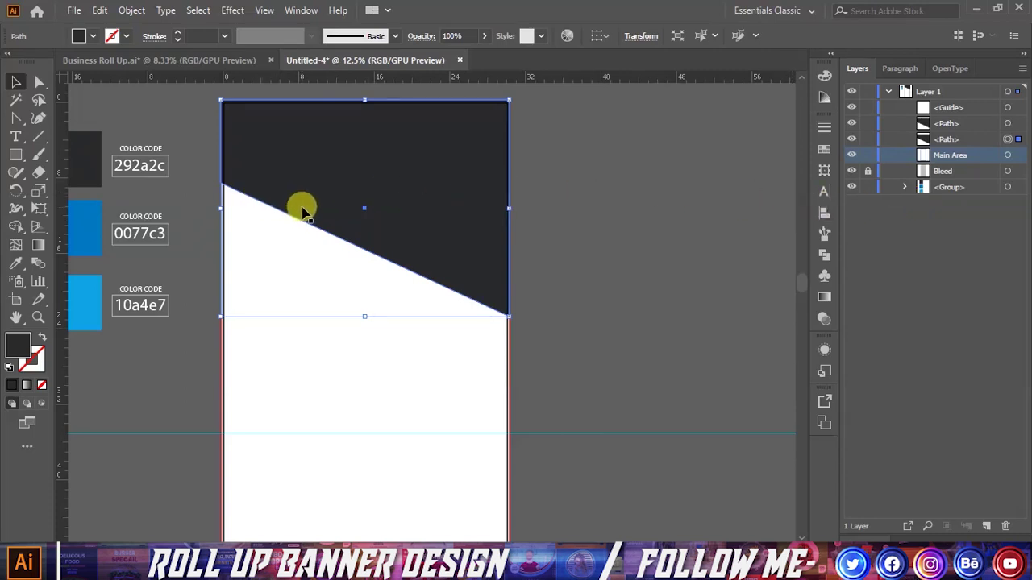
{"action": "key", "text": "Down"}
{"action": "key", "text": "Down"}
{"action": "key", "text": "Down"}
{"action": "key", "text": "Down"}
{"action": "key", "text": "Down"}
{"action": "key", "text": "Down"}
{"action": "key", "text": "Down"}
{"action": "key", "text": "Down"}
{"action": "key", "text": "Down"}
{"action": "key", "text": "Down"}
Fill the pasted copy with 0077c3 blue and nudge it down slightly
{"action": "left_click", "coordinate": [16, 263]}
{"action": "left_click", "coordinate": [80, 219]}
{"action": "left_click", "coordinate": [15, 81]}
{"action": "scroll", "coordinate": [258, 249], "scroll_direction": "up", "scroll_amount": 1}
{"action": "key", "text": "Down"}
{"action": "key", "text": "Down"}
{"action": "key", "text": "Down"}
{"action": "key", "text": "Down"}
{"action": "key", "text": "Down"}
{"action": "key", "text": "Down"}
{"action": "key", "text": "Down"}
{"action": "key", "text": "Down"}
{"action": "key", "text": "Down"}
{"action": "key", "text": "Down"}
{"action": "key", "text": "Down"}
{"action": "key", "text": "Down"}
{"action": "key", "text": "Down"}
{"action": "key", "text": "Down"}
{"action": "key", "text": "Down"}
{"action": "key", "text": "Down"}
{"action": "key", "text": "Down"}
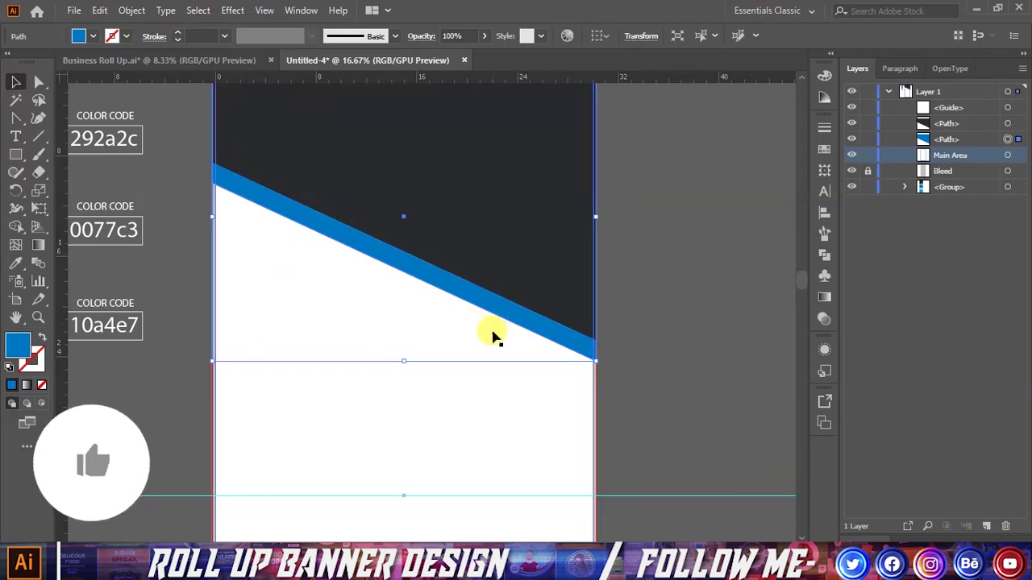
{"action": "key", "text": "Down"}
{"action": "key", "text": "Down"}
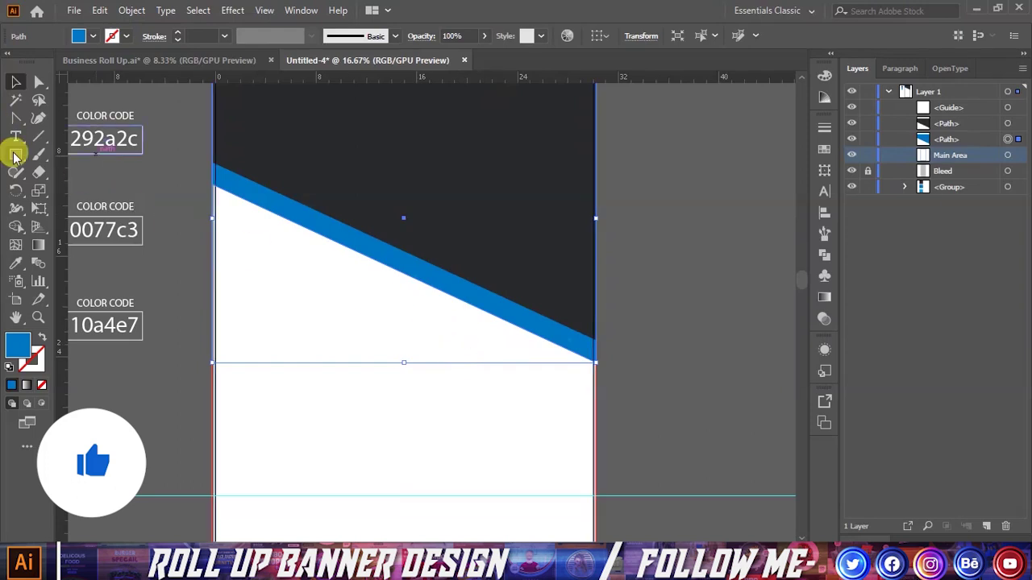
Raise the blue band's right-end anchor to narrow the stripe toward the right edge
{"action": "left_click", "coordinate": [38, 81]}
{"action": "left_click", "coordinate": [534, 334]}
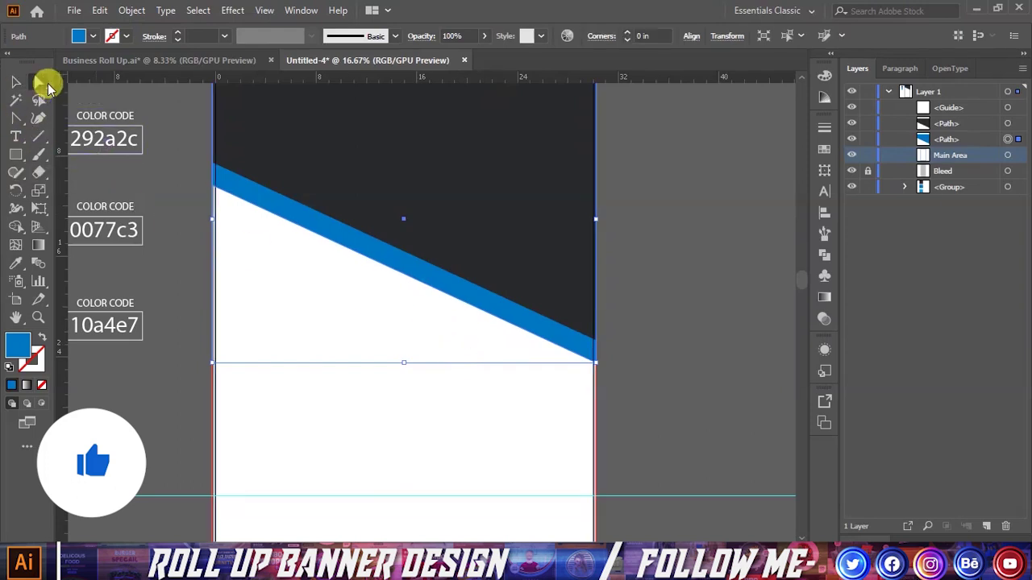
{"action": "key", "text": "ctrl+equal"}
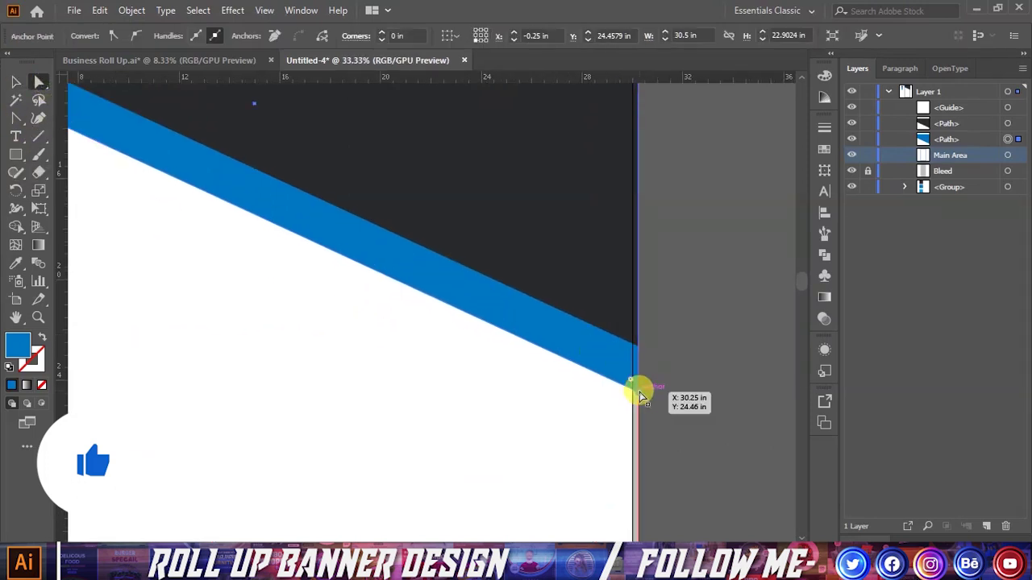
{"action": "left_click_drag", "start_coordinate": [639, 395], "coordinate": [639, 354]}
{"action": "key", "text": "ctrl+minus"}
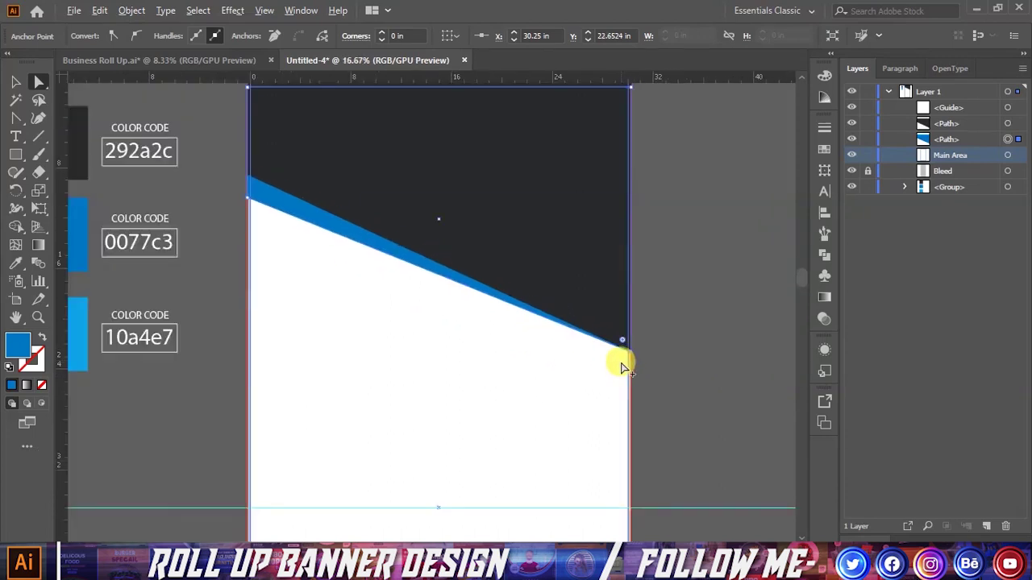
{"action": "left_click", "coordinate": [171, 111]}
{"action": "scroll", "coordinate": [171, 111], "scroll_direction": "down", "scroll_amount": 1}
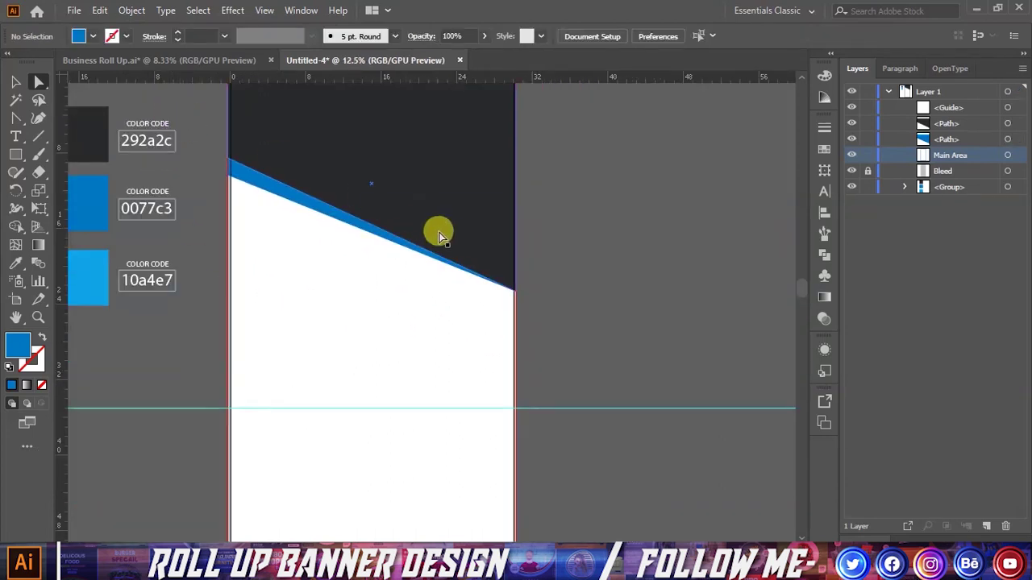
{"action": "scroll", "coordinate": [409, 249], "scroll_direction": "up", "scroll_amount": 1}
{"action": "left_click", "coordinate": [228, 169]}
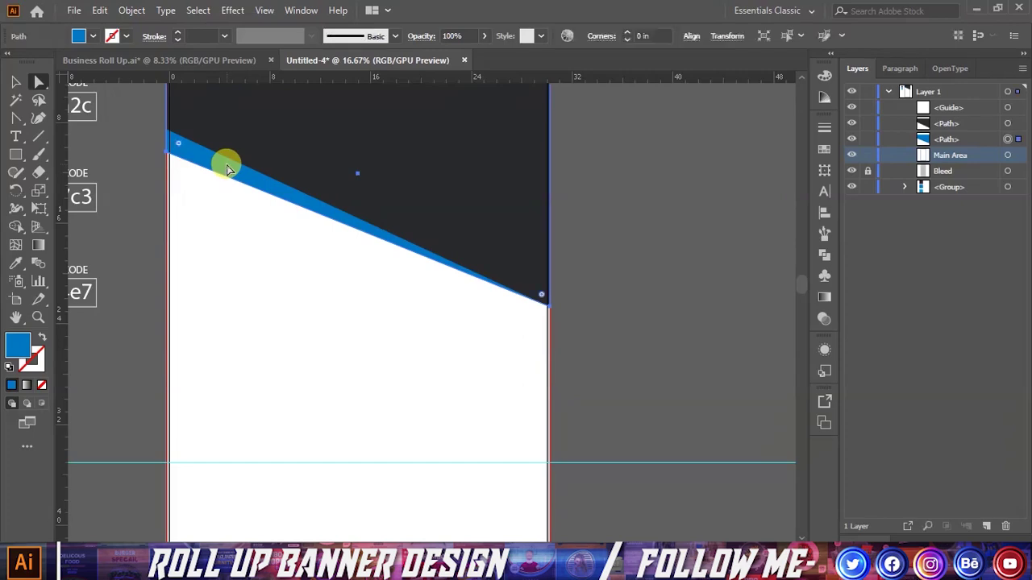
Copy the blue stripe and paste a duplicate in front
{"action": "left_click", "coordinate": [99, 10]}
{"action": "left_click", "coordinate": [123, 83]}
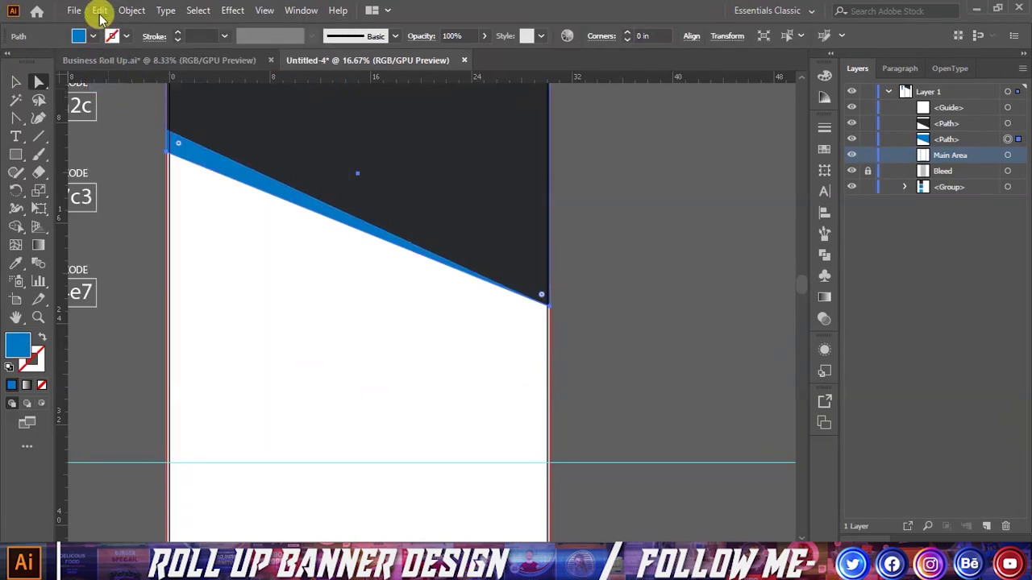
{"action": "left_click", "coordinate": [99, 10]}
{"action": "left_click", "coordinate": [141, 116]}
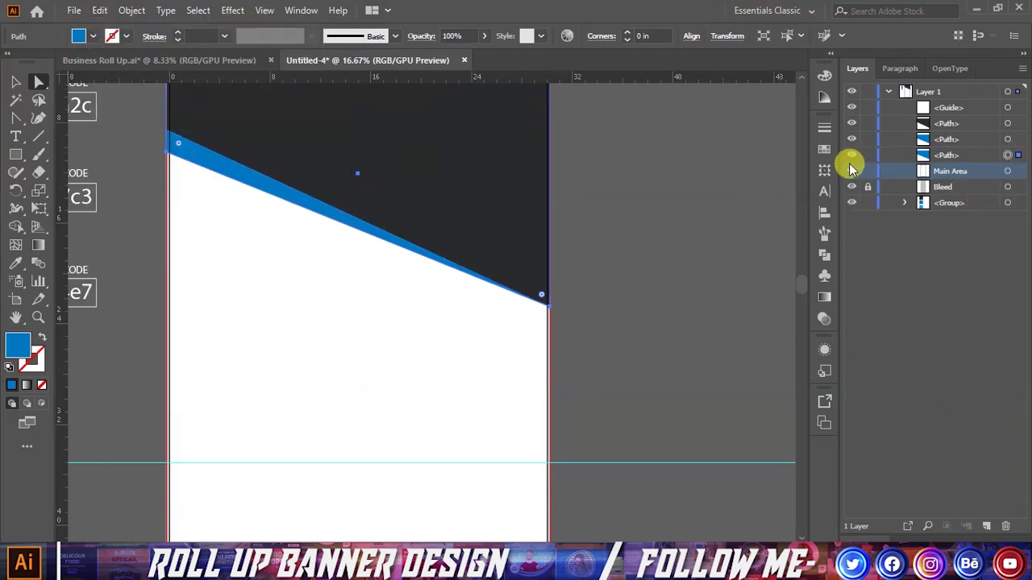
{"action": "scroll", "coordinate": [532, 274], "scroll_direction": "down", "scroll_amount": 1}
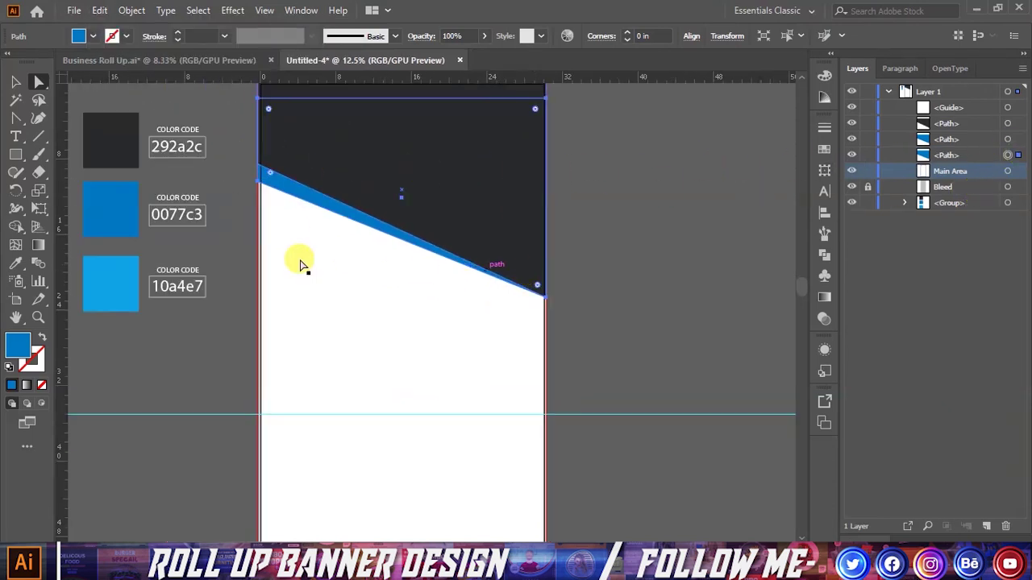
Fill the duplicate with light blue 10a4e7 and nudge it down to show a band
{"action": "left_click", "coordinate": [18, 269]}
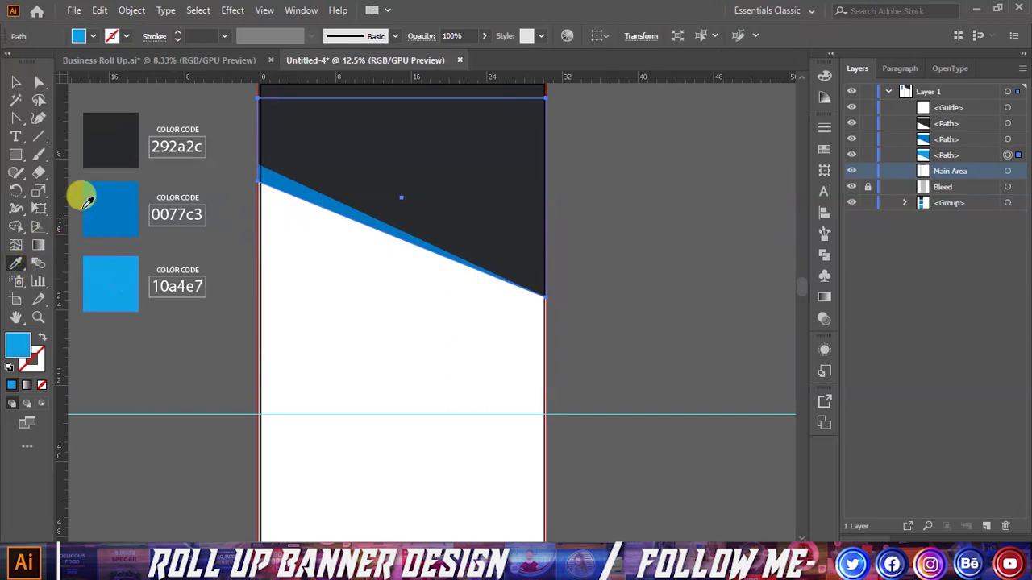
{"action": "left_click", "coordinate": [16, 80]}
{"action": "key", "text": "alt+f"}
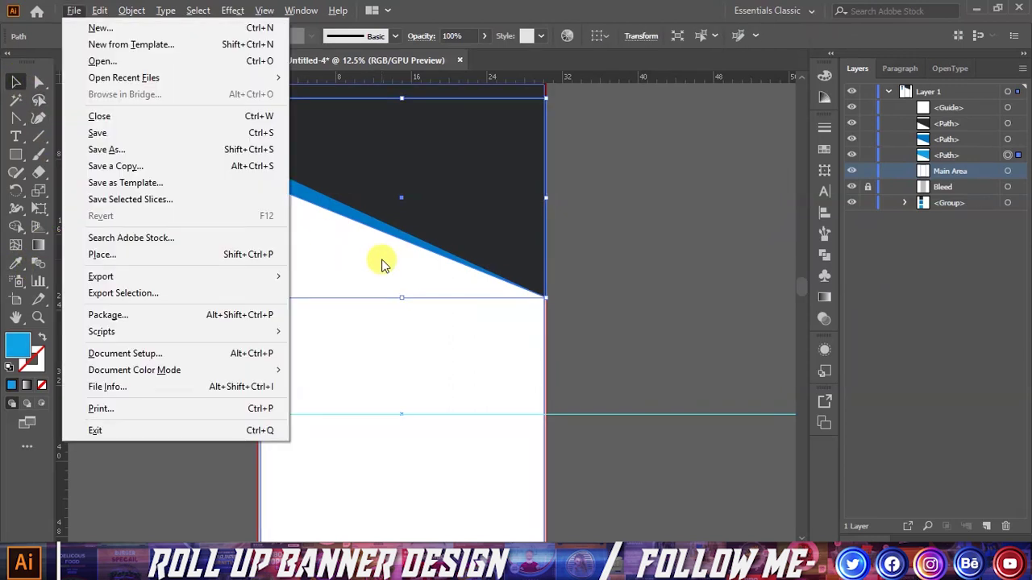
{"action": "left_click", "coordinate": [673, 266]}
{"action": "left_click", "coordinate": [1009, 154]}
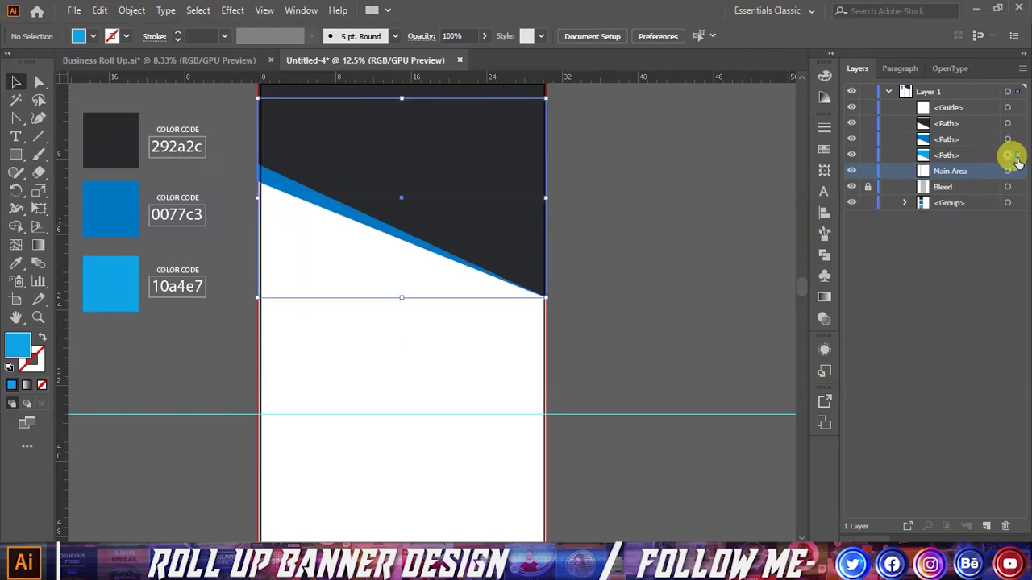
{"action": "key", "text": "Down"}
{"action": "key", "text": "Down"}
{"action": "key", "text": "Down"}
{"action": "key", "text": "Down"}
{"action": "key", "text": "Down"}
{"action": "key", "text": "Down"}
{"action": "key", "text": "Down"}
{"action": "key", "text": "Down"}
{"action": "key", "text": "Down"}
{"action": "key", "text": "Down"}
{"action": "key", "text": "Down"}
{"action": "key", "text": "Down"}
{"action": "key", "text": "Down"}
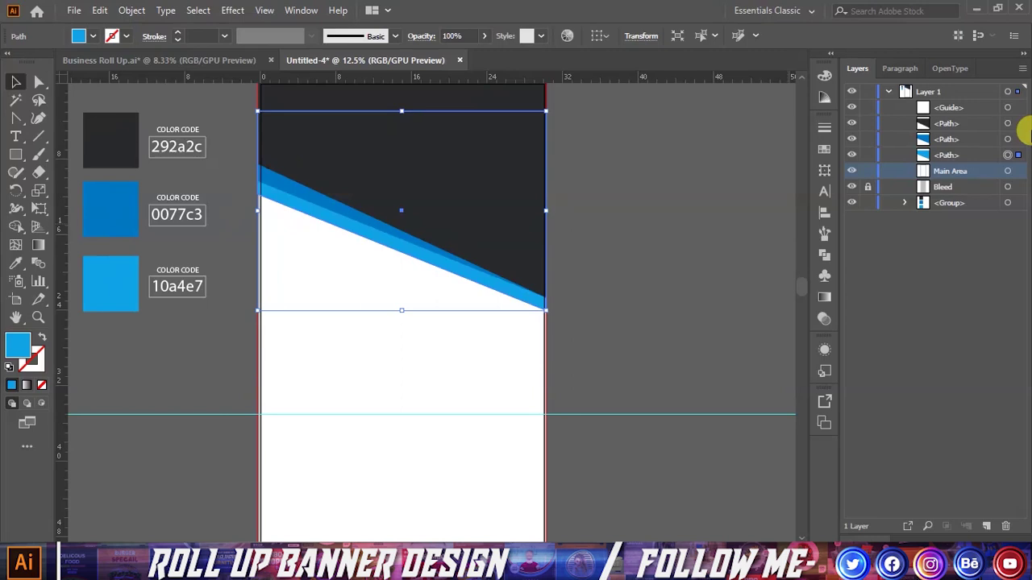
{"action": "key", "text": "Down"}
{"action": "key", "text": "Down"}
{"action": "key", "text": "Down"}
{"action": "key", "text": "Down"}
{"action": "key", "text": "Down"}
{"action": "key", "text": "Down"}
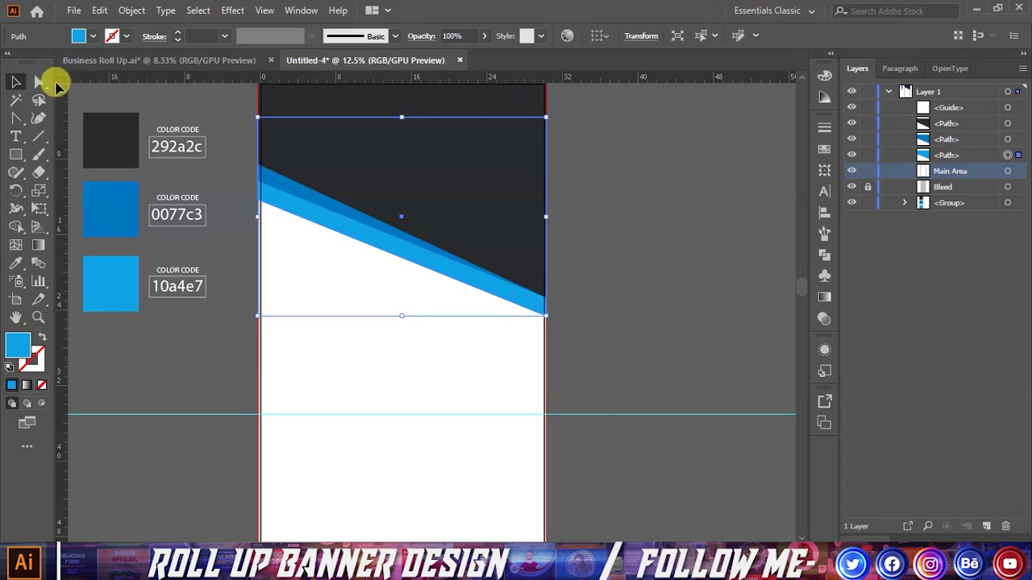
Raise the light blue band's left corner anchor to reshape the stripe
{"action": "left_click", "coordinate": [39, 82]}
{"action": "scroll", "coordinate": [250, 190], "scroll_direction": "up", "scroll_amount": 2}
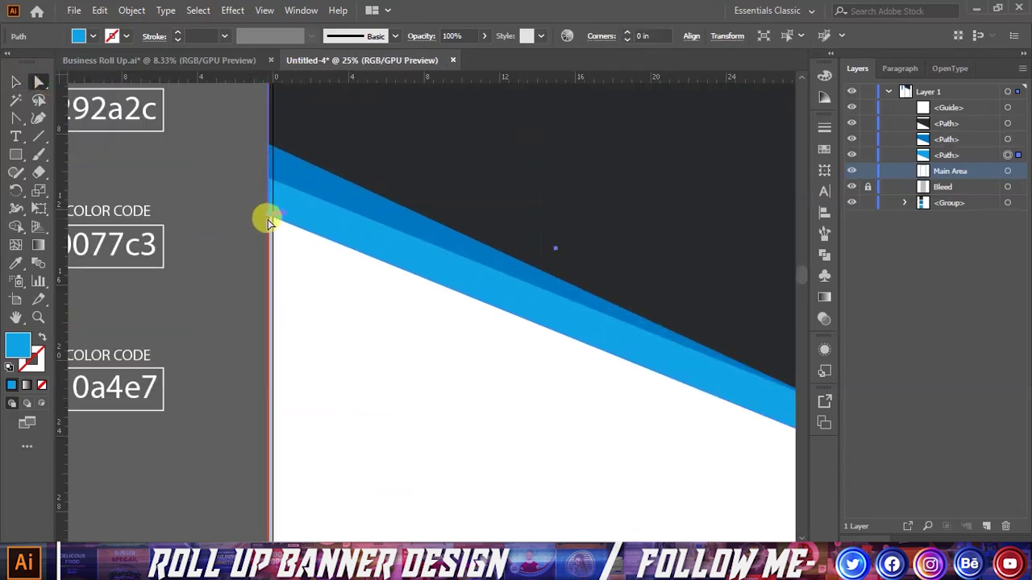
{"action": "left_click", "coordinate": [271, 218]}
{"action": "left_click_drag", "start_coordinate": [271, 218], "coordinate": [271, 184]}
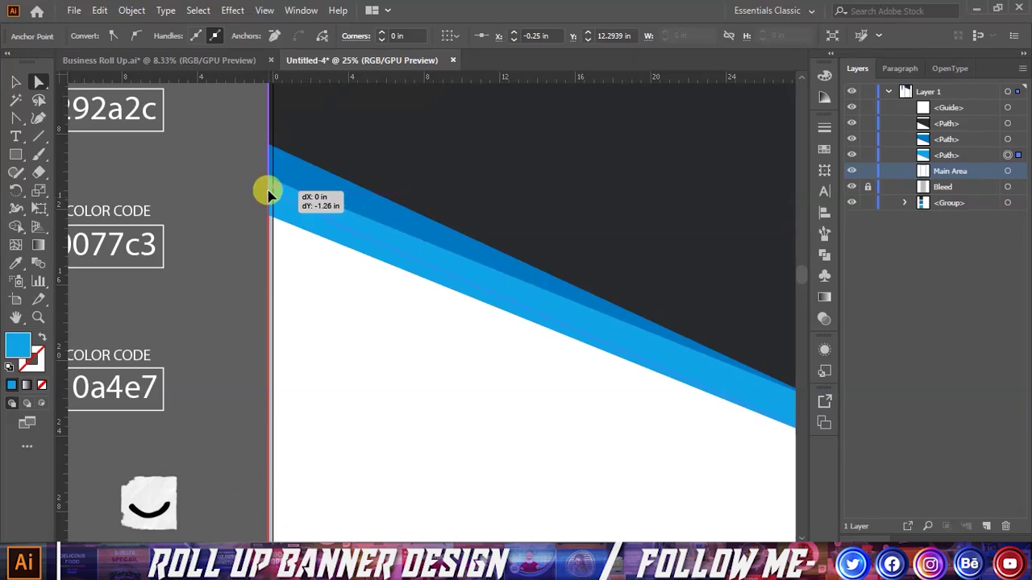
{"action": "scroll", "coordinate": [242, 185], "scroll_direction": "down", "scroll_amount": 2}
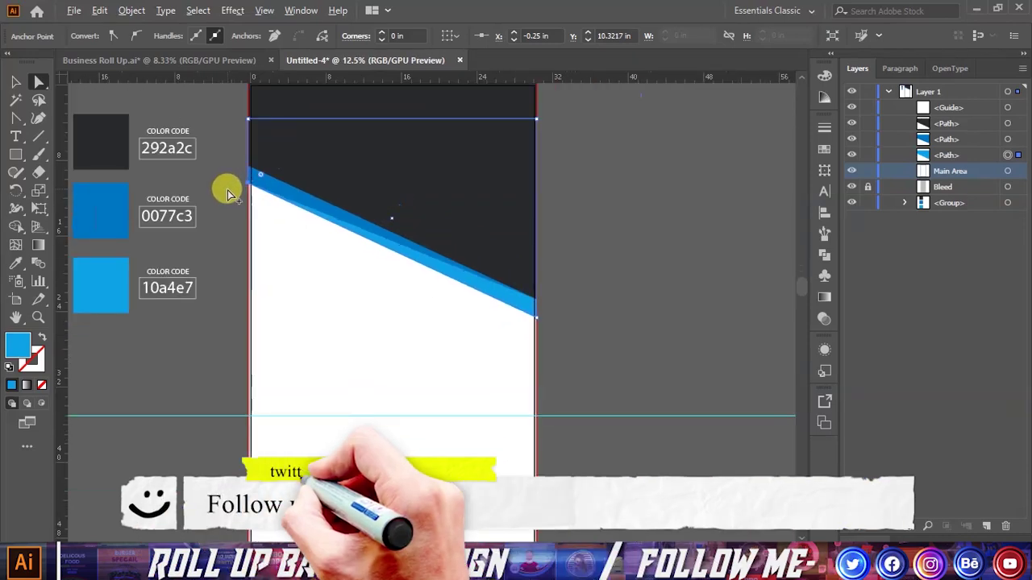
{"action": "scroll", "coordinate": [339, 202], "scroll_direction": "down", "scroll_amount": 1}
{"action": "left_click", "coordinate": [517, 226]}
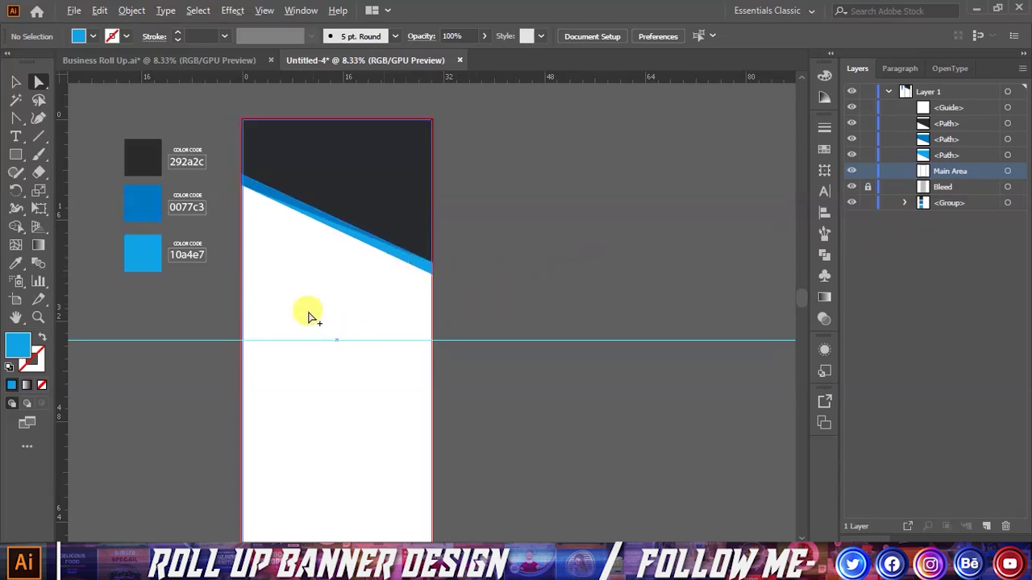
Move the blue stripe's right corner point onto the artboard's right edge
{"action": "scroll", "coordinate": [315, 318], "scroll_direction": "up", "scroll_amount": 1}
{"action": "scroll", "coordinate": [409, 271], "scroll_direction": "up", "scroll_amount": 1}
{"action": "scroll", "coordinate": [477, 261], "scroll_direction": "up", "scroll_amount": 1}
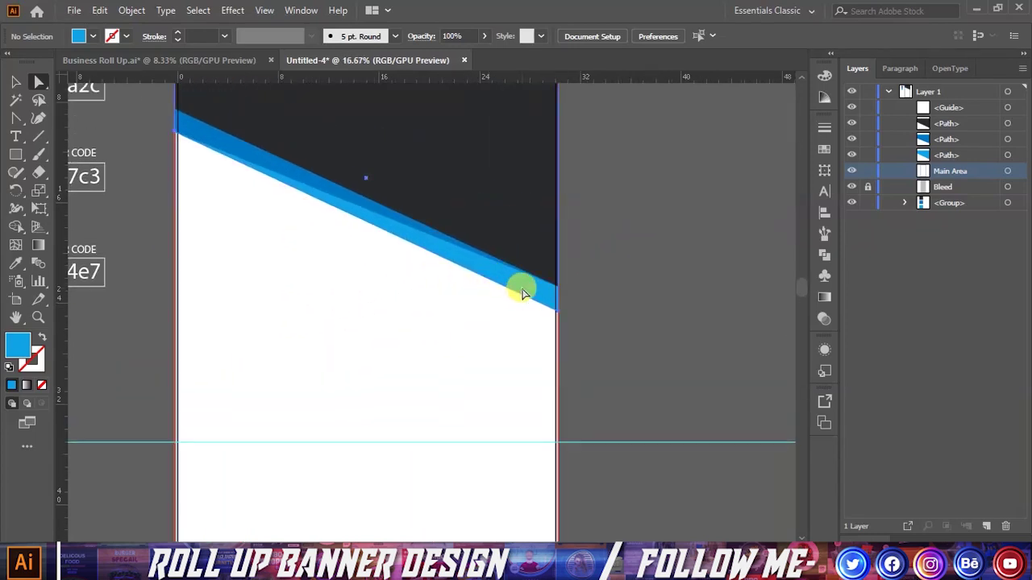
{"action": "left_click", "coordinate": [553, 310]}
{"action": "left_click_drag", "start_coordinate": [556, 316], "coordinate": [560, 322]}
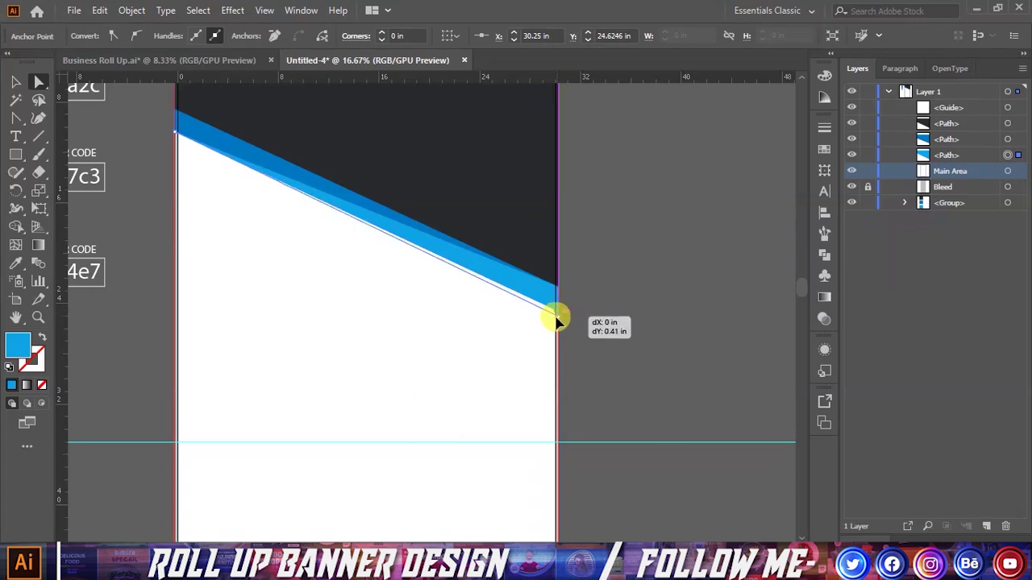
{"action": "scroll", "coordinate": [560, 323], "scroll_direction": "up", "scroll_amount": 1}
{"action": "left_click_drag", "start_coordinate": [560, 304], "coordinate": [562, 308]}
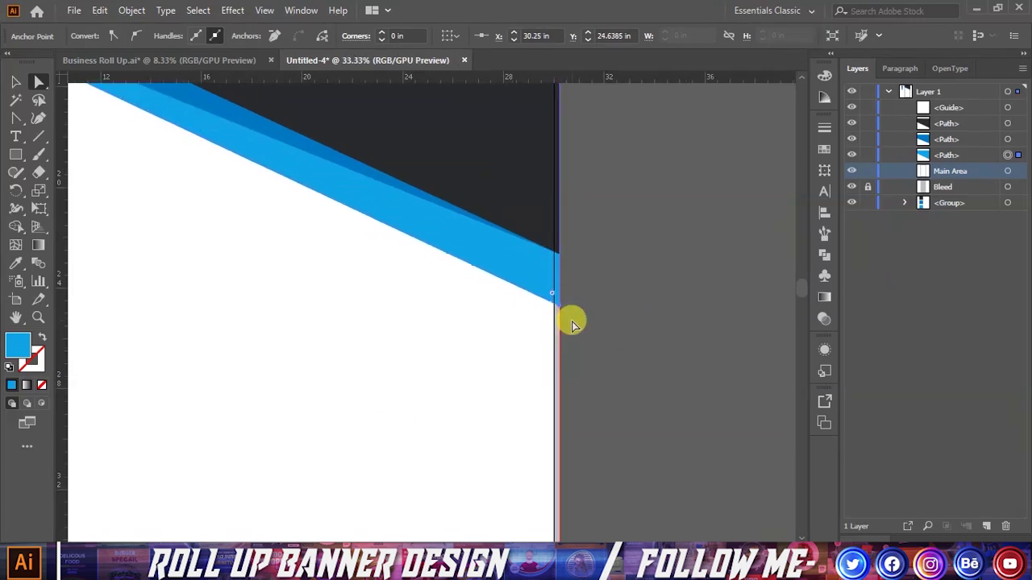
Lower the darker blue stripe's left corner point slightly
{"action": "scroll", "coordinate": [574, 326], "scroll_direction": "down", "scroll_amount": 3}
{"action": "scroll", "coordinate": [575, 330], "scroll_direction": "down", "scroll_amount": 1}
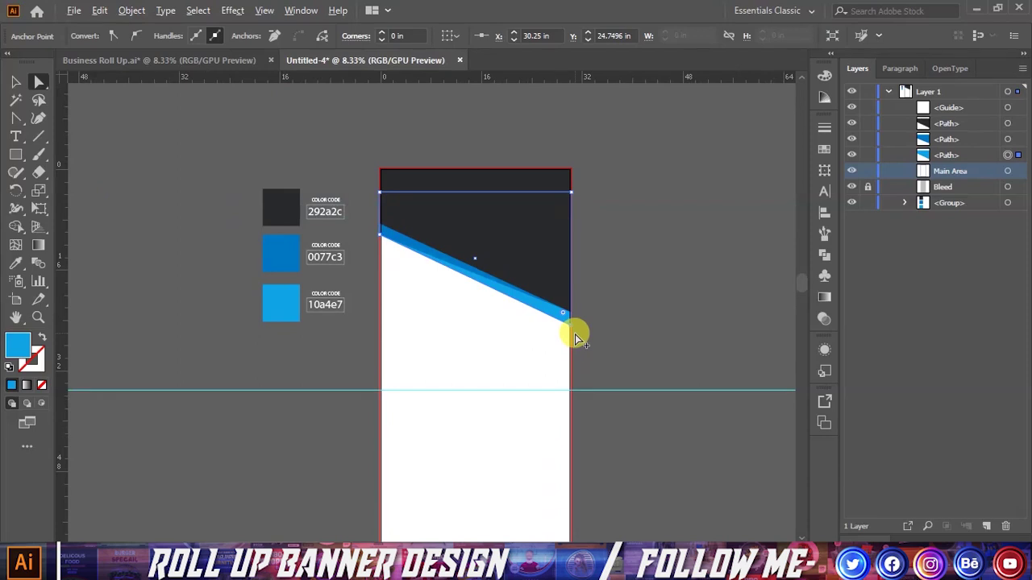
{"action": "scroll", "coordinate": [576, 335], "scroll_direction": "up", "scroll_amount": 3}
{"action": "scroll", "coordinate": [640, 379], "scroll_direction": "down", "scroll_amount": 1}
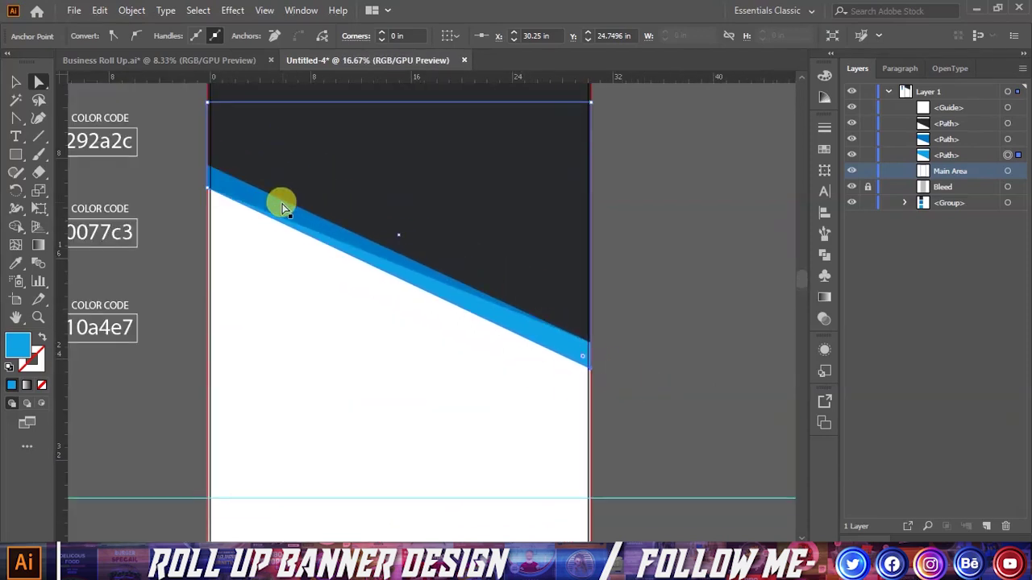
{"action": "scroll", "coordinate": [216, 189], "scroll_direction": "up", "scroll_amount": 1}
{"action": "scroll", "coordinate": [216, 190], "scroll_direction": "up", "scroll_amount": 1}
{"action": "left_click", "coordinate": [200, 196]}
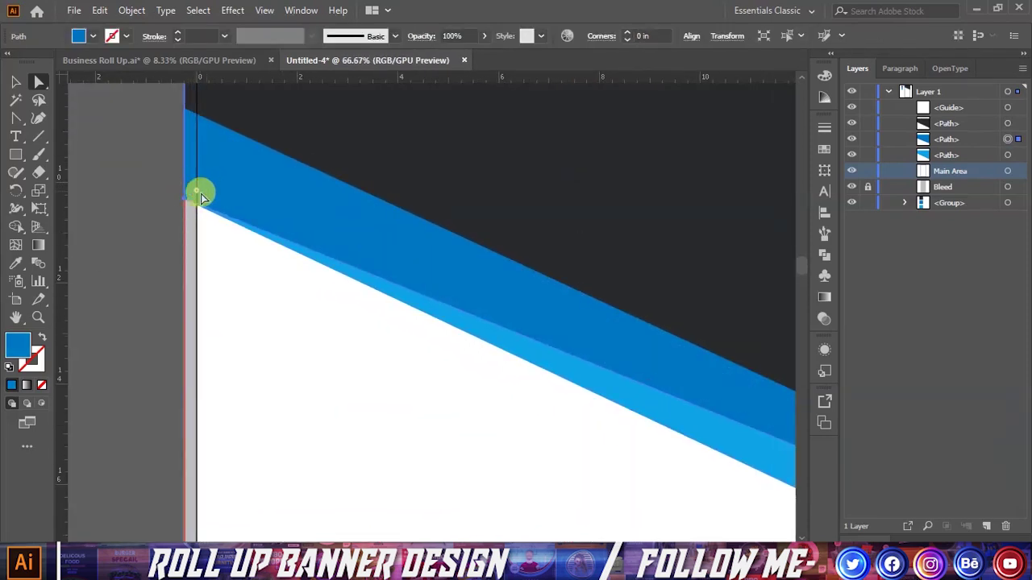
{"action": "left_click_drag", "start_coordinate": [185, 202], "coordinate": [187, 218]}
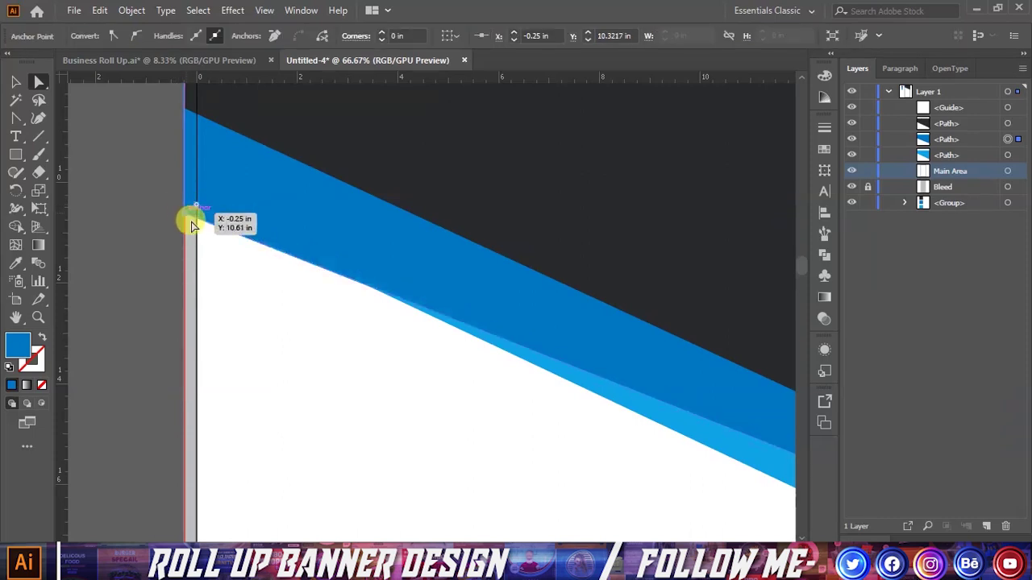
Lower the light blue stripe's left corner about 0.19 in to align with the edges
{"action": "left_click", "coordinate": [606, 399]}
{"action": "scroll", "coordinate": [201, 225], "scroll_direction": "down", "scroll_amount": 1}
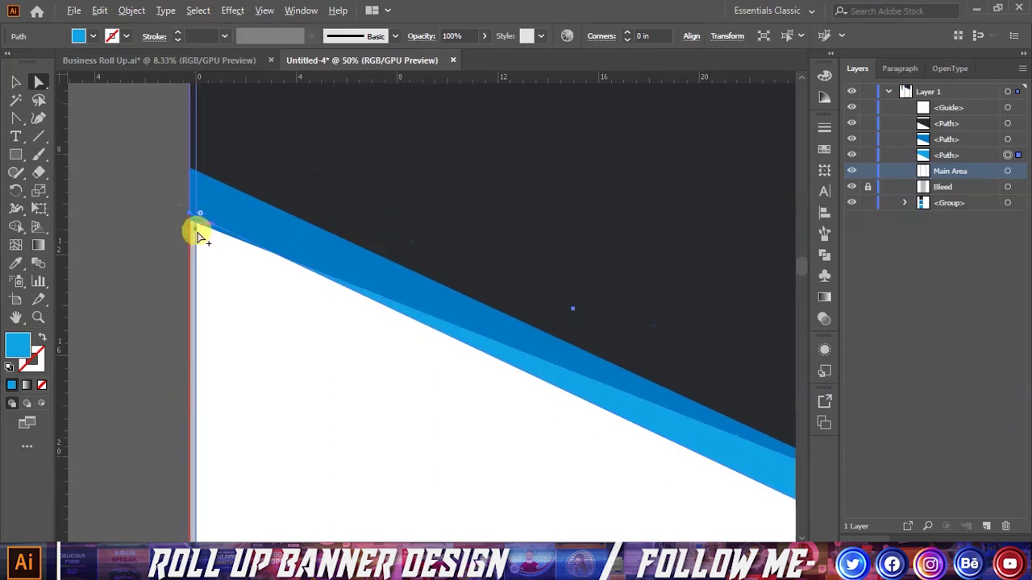
{"action": "scroll", "coordinate": [198, 226], "scroll_direction": "down", "scroll_amount": 2}
{"action": "left_click", "coordinate": [145, 223]}
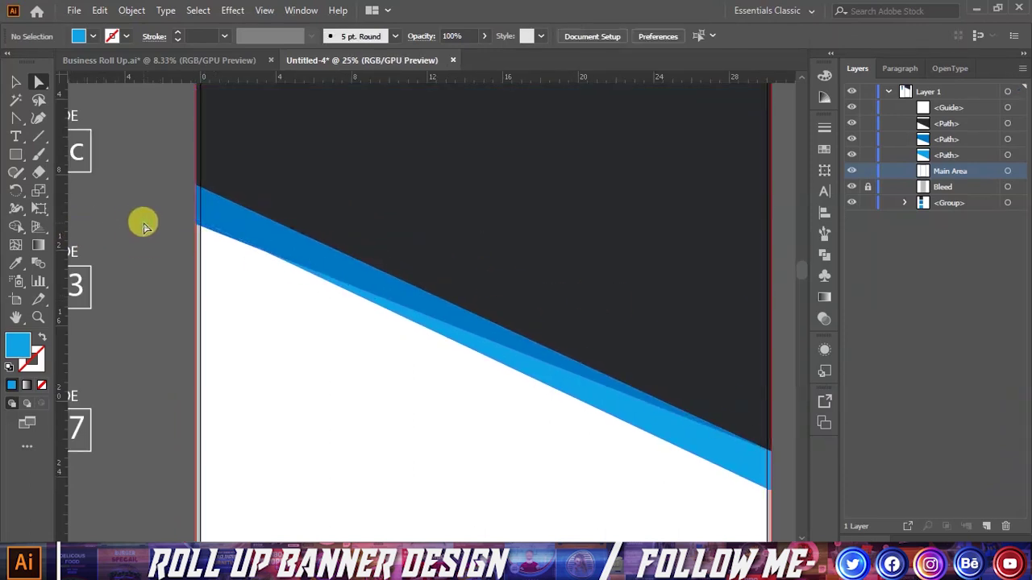
{"action": "scroll", "coordinate": [147, 213], "scroll_direction": "down", "scroll_amount": 1}
{"action": "scroll", "coordinate": [246, 212], "scroll_direction": "down", "scroll_amount": 1}
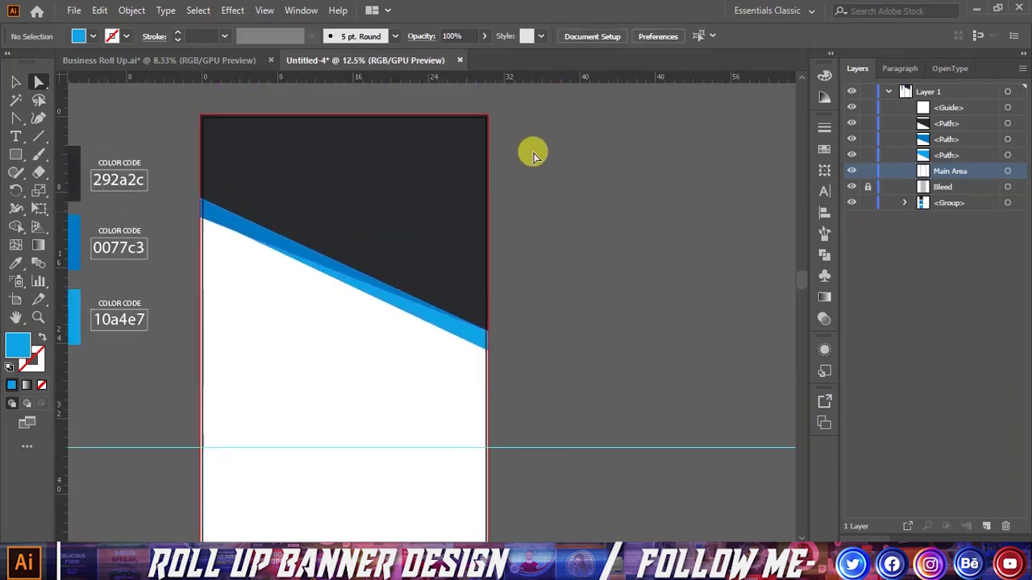
{"action": "scroll", "coordinate": [234, 218], "scroll_direction": "up", "scroll_amount": 1}
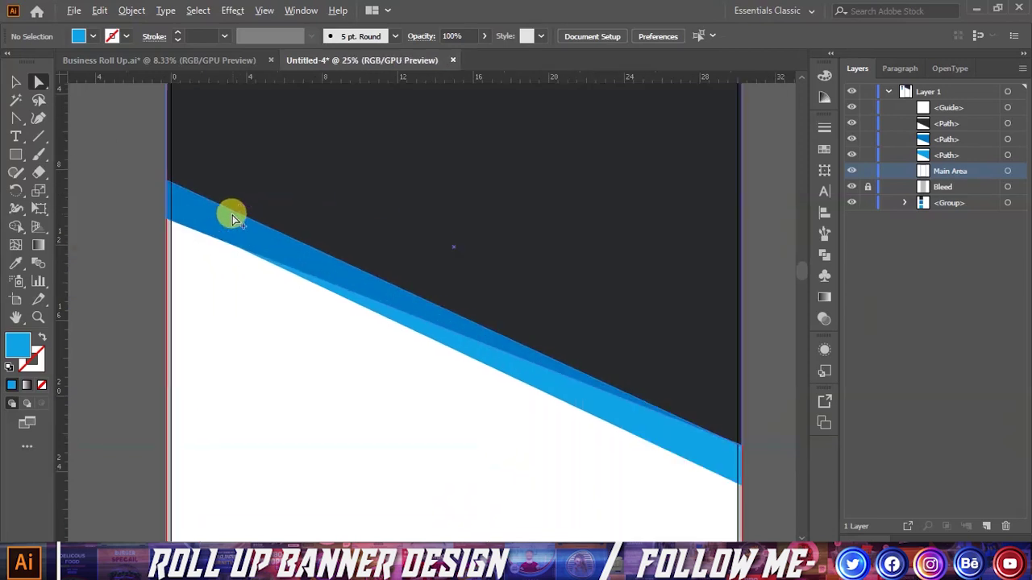
{"action": "left_click", "coordinate": [371, 311]}
{"action": "scroll", "coordinate": [143, 235], "scroll_direction": "up", "scroll_amount": 2}
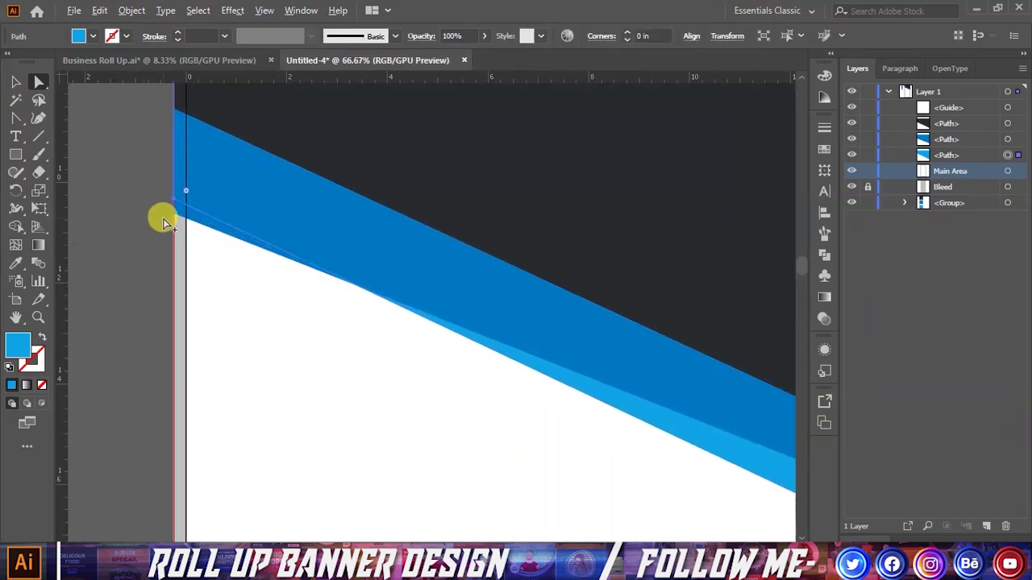
{"action": "scroll", "coordinate": [161, 218], "scroll_direction": "up", "scroll_amount": 2}
{"action": "left_click_drag", "start_coordinate": [179, 194], "coordinate": [175, 209]}
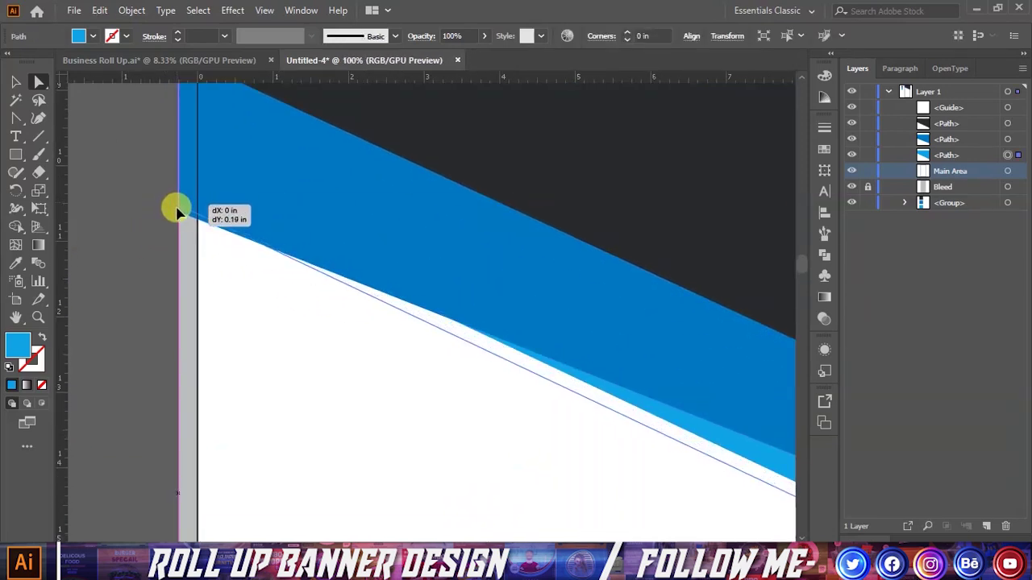
{"action": "scroll", "coordinate": [141, 210], "scroll_direction": "down", "scroll_amount": 2}
{"action": "scroll", "coordinate": [138, 207], "scroll_direction": "down", "scroll_amount": 2}
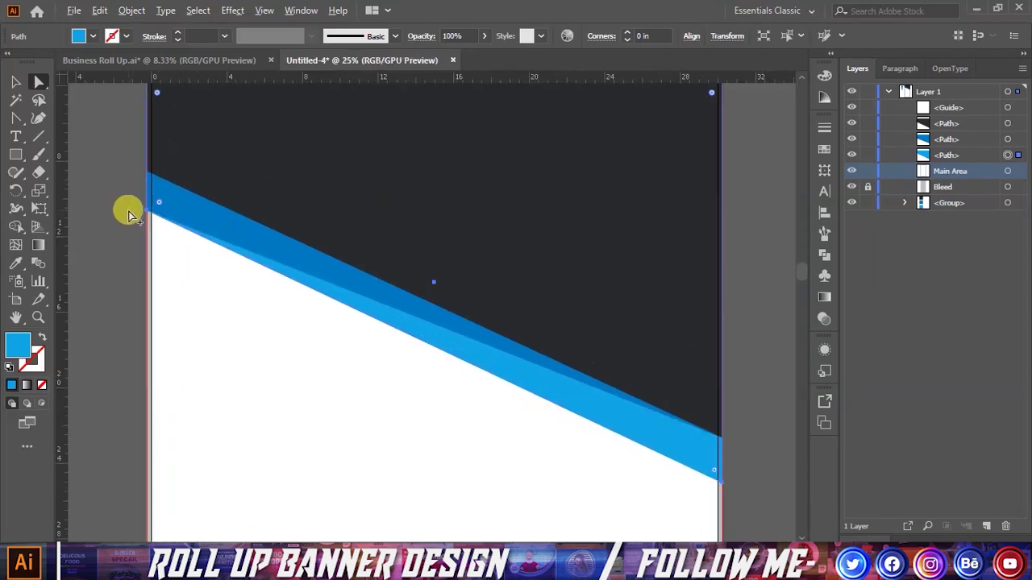
{"action": "scroll", "coordinate": [139, 207], "scroll_direction": "down", "scroll_amount": 1}
{"action": "left_click", "coordinate": [547, 276]}
{"action": "scroll", "coordinate": [341, 242], "scroll_direction": "down", "scroll_amount": 3}
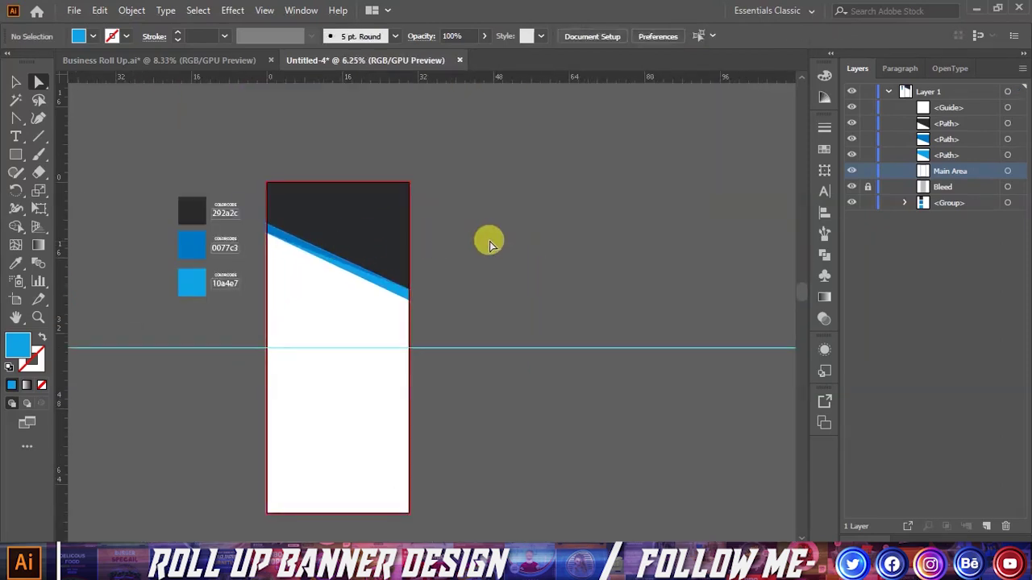
{"action": "scroll", "coordinate": [348, 145], "scroll_direction": "up", "scroll_amount": 1}
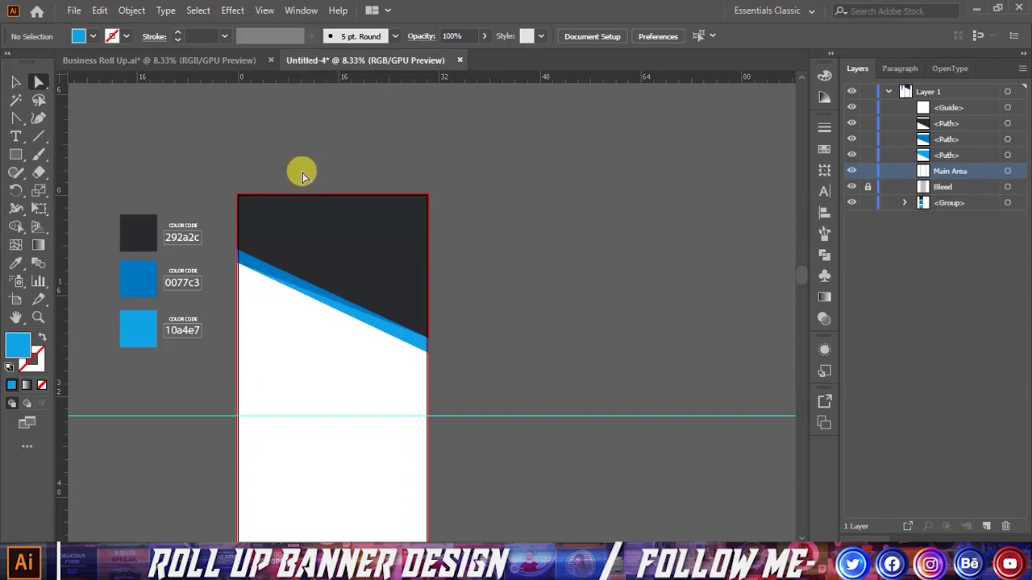
{"action": "scroll", "coordinate": [461, 193], "scroll_direction": "down", "scroll_amount": 1}
Undo an accidental move of the white Main Area rectangle and lock the Main Area layer
{"action": "left_click", "coordinate": [15, 82]}
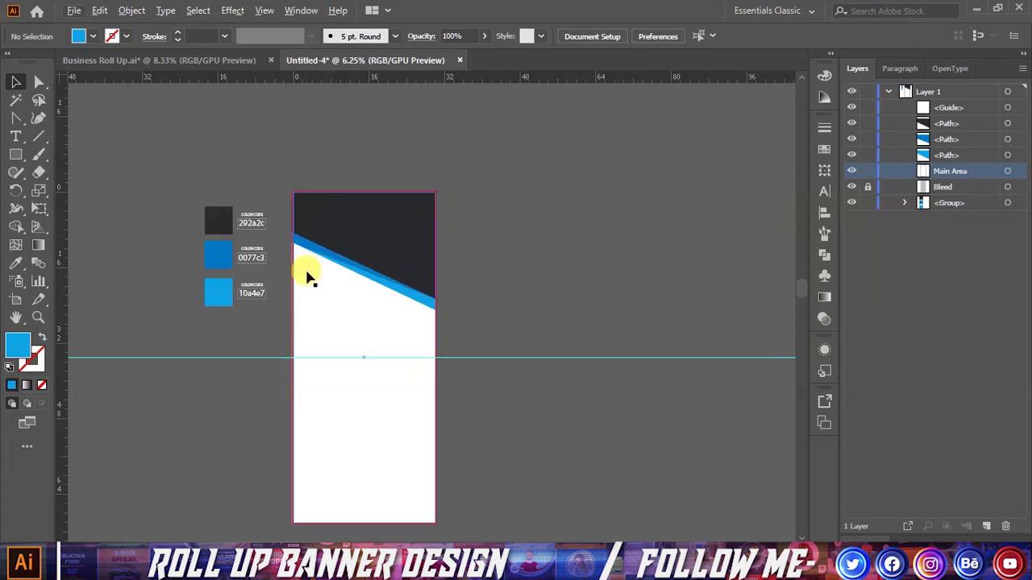
{"action": "scroll", "coordinate": [348, 302], "scroll_direction": "up", "scroll_amount": 1, "text": "alt"}
{"action": "scroll", "coordinate": [348, 302], "scroll_direction": "up", "scroll_amount": 2, "text": "alt"}
{"action": "left_click_drag", "start_coordinate": [357, 295], "coordinate": [401, 210]}
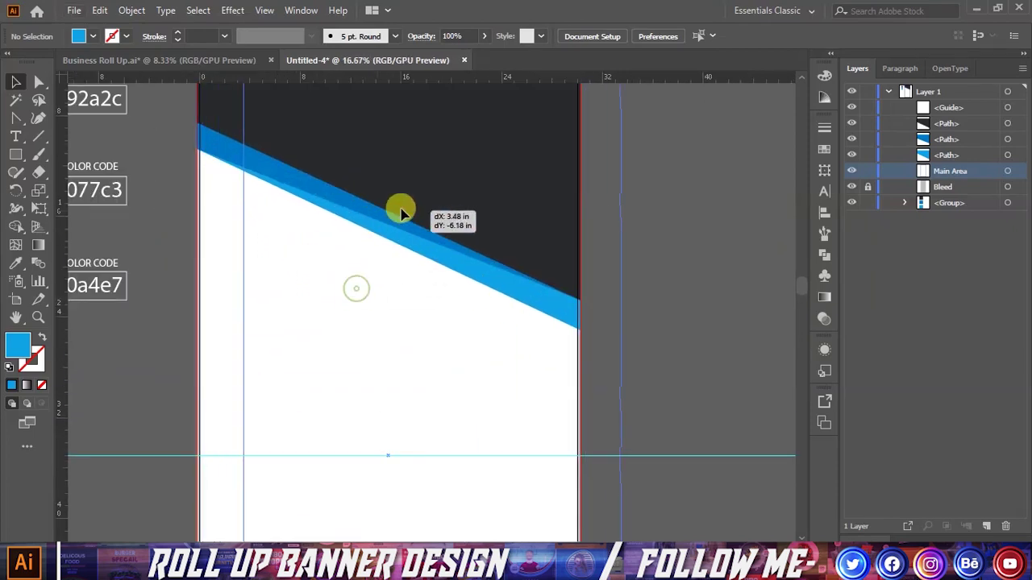
{"action": "key", "text": "ctrl+z"}
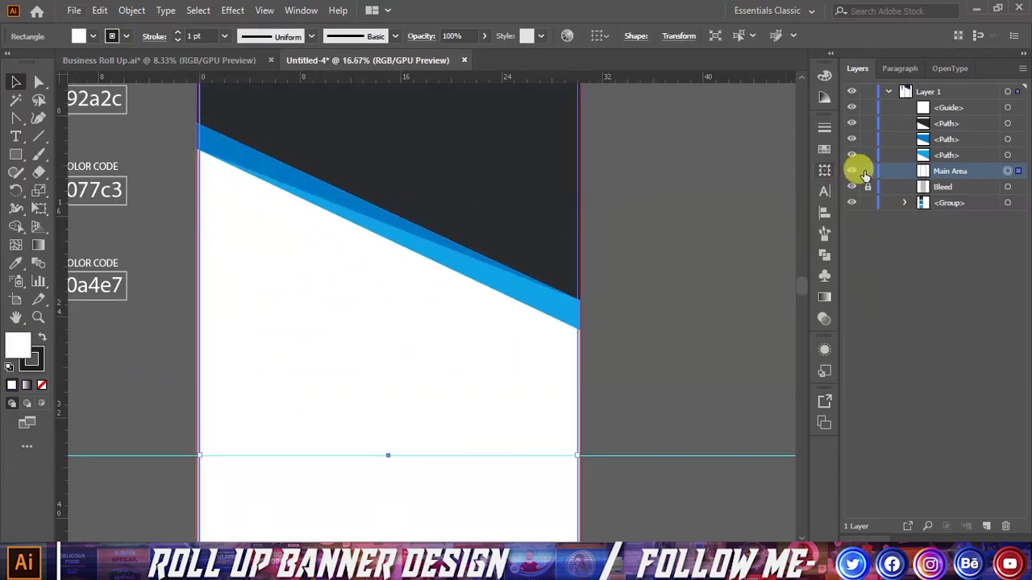
{"action": "left_click", "coordinate": [867, 171]}
Stretch the dark panel and both blue stripes taller, then reselect all three
{"action": "left_click_drag", "start_coordinate": [413, 216], "coordinate": [422, 210]}
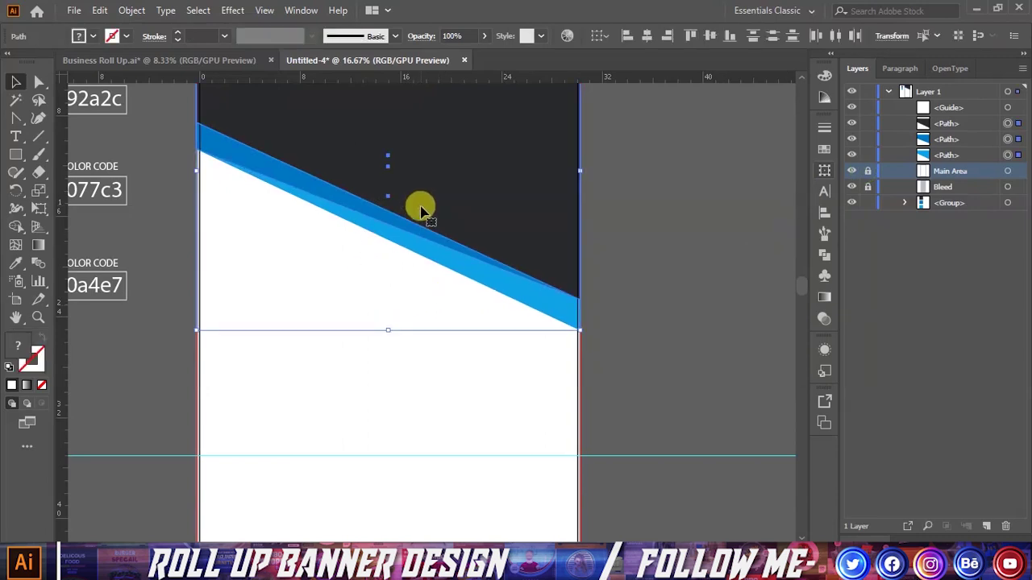
{"action": "left_click_drag", "start_coordinate": [386, 334], "coordinate": [381, 341]}
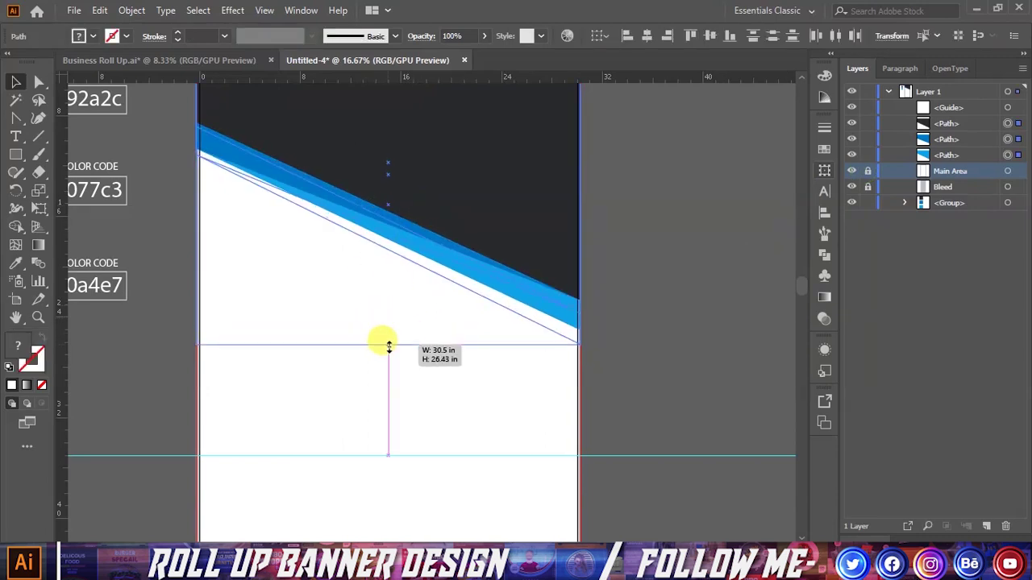
{"action": "scroll", "coordinate": [363, 313], "scroll_direction": "down", "scroll_amount": 1}
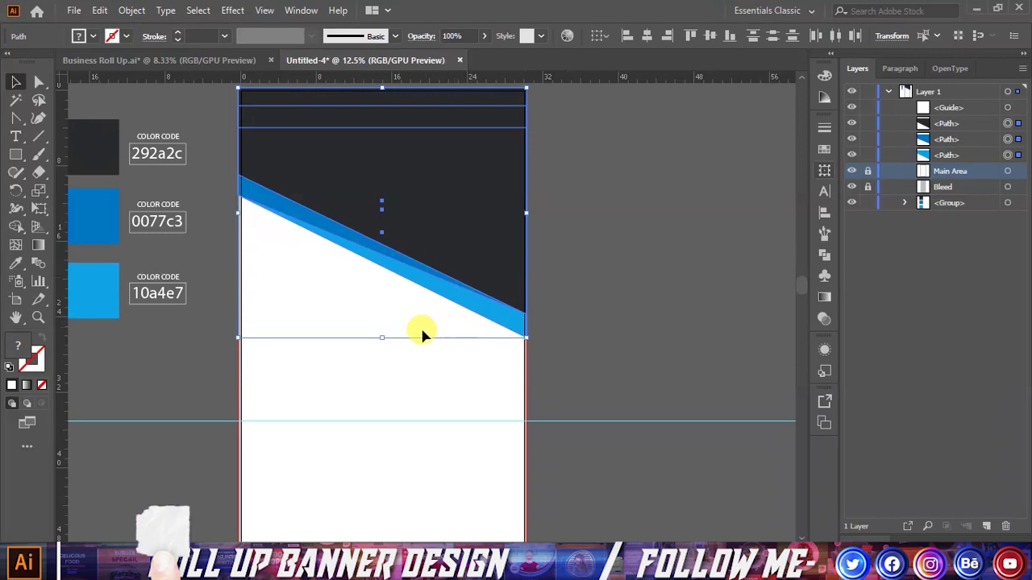
{"action": "left_click_drag", "start_coordinate": [380, 338], "coordinate": [381, 352]}
{"action": "left_click", "coordinate": [571, 306]}
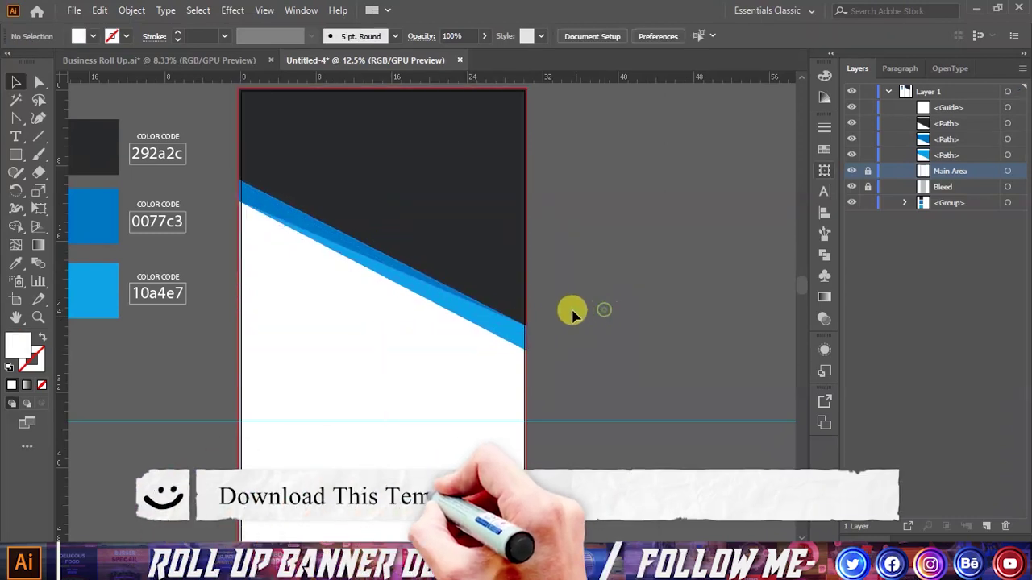
{"action": "scroll", "coordinate": [570, 307], "scroll_direction": "down", "scroll_amount": 2}
{"action": "scroll", "coordinate": [583, 310], "scroll_direction": "up", "scroll_amount": 1}
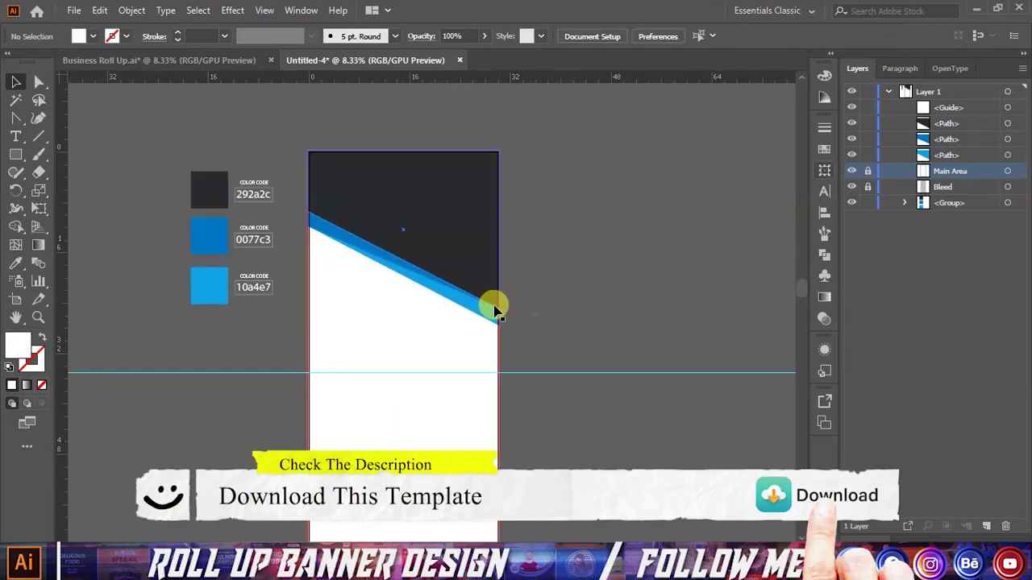
{"action": "left_click_drag", "start_coordinate": [385, 301], "coordinate": [430, 253]}
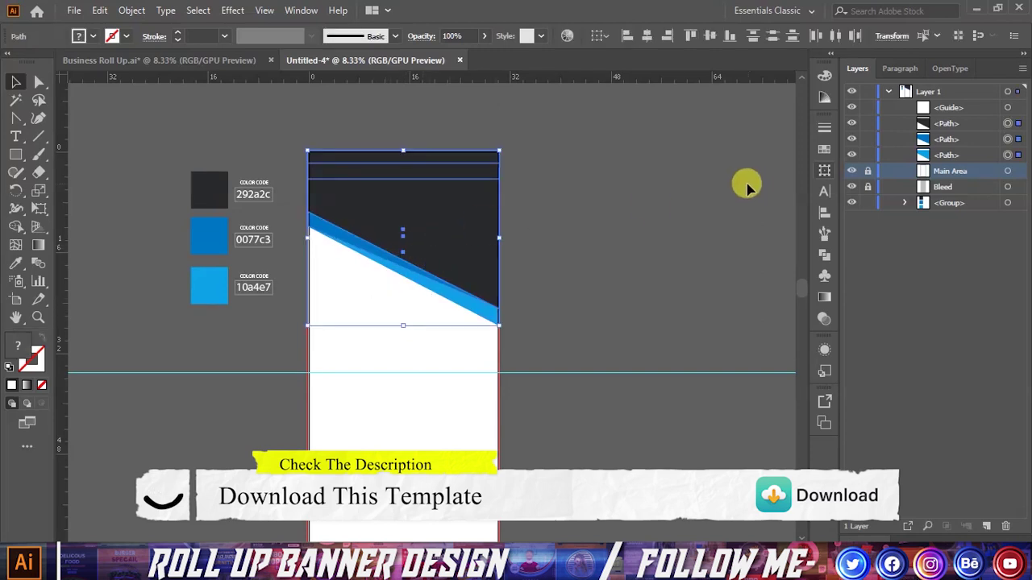
Group the dark panel and two blue stripes, naming the group 'Shape 1'
{"action": "right_click", "coordinate": [458, 234]}
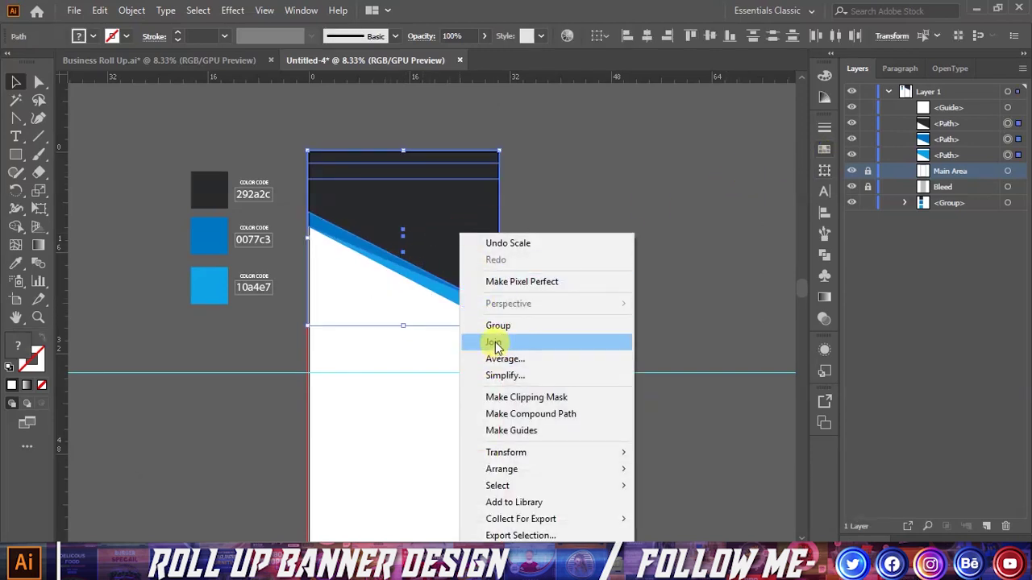
{"action": "left_click", "coordinate": [497, 329]}
{"action": "double_click", "coordinate": [954, 122]}
{"action": "type", "text": "Shape"}
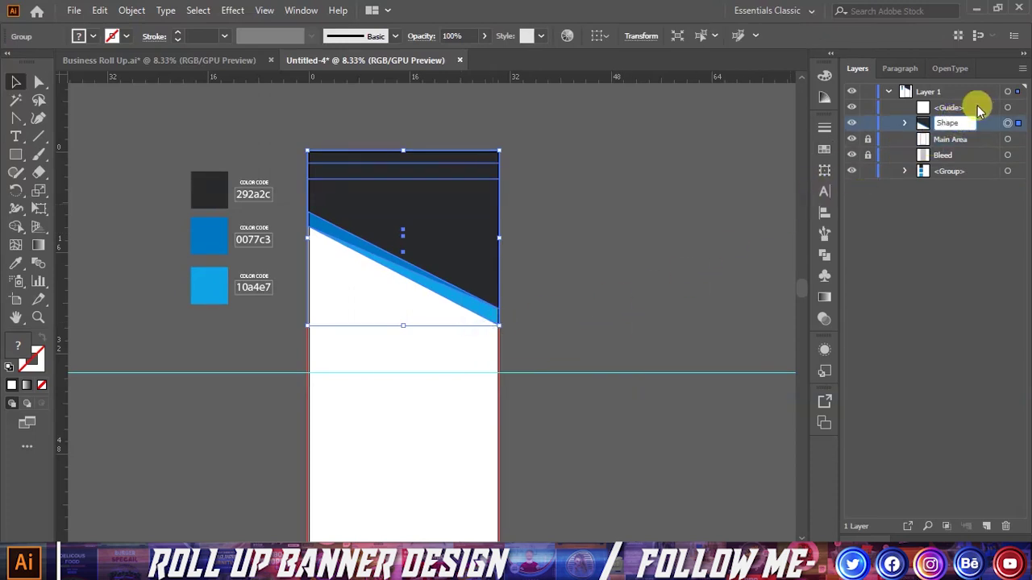
{"action": "type", "text": "1"}
{"action": "left_click", "coordinate": [721, 161]}
{"action": "scroll", "coordinate": [613, 192], "scroll_direction": "down", "scroll_amount": 2}
{"action": "scroll", "coordinate": [484, 192], "scroll_direction": "down", "scroll_amount": 1}
{"action": "scroll", "coordinate": [401, 196], "scroll_direction": "down", "scroll_amount": 1, "text": "alt"}
{"action": "left_click", "coordinate": [403, 195]}
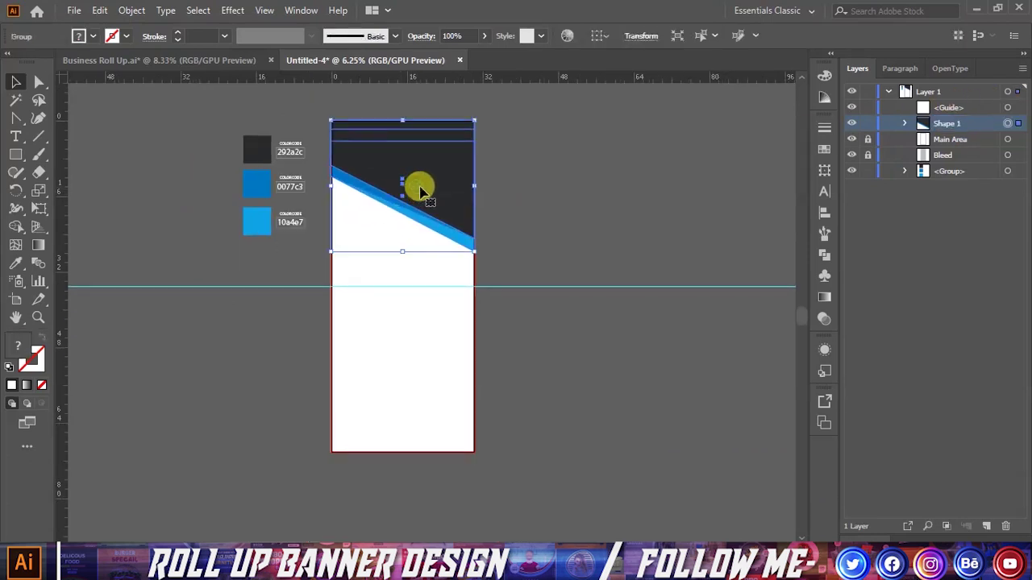
Duplicate the Shape 1 group and move the copy down the banner
{"action": "mouse_move", "coordinate": [413, 192]}
{"action": "left_mouse_down"}
{"action": "mouse_move", "coordinate": [418, 291]}
{"action": "mouse_move", "coordinate": [403, 288]}
{"action": "left_mouse_up"}
{"action": "key", "text": "ctrl+plus"}
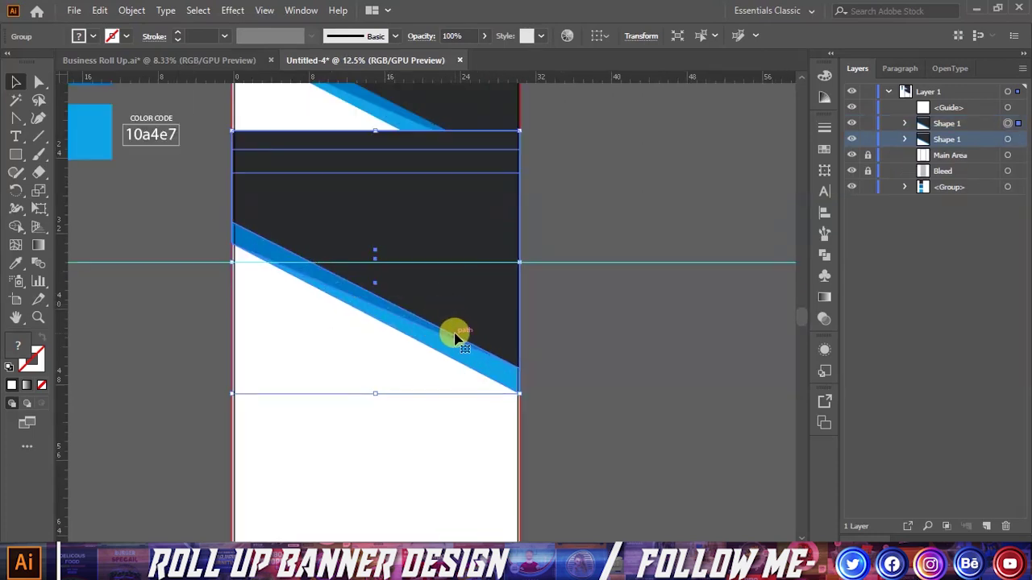
{"action": "scroll", "coordinate": [233, 207], "scroll_direction": "up", "scroll_amount": 2}
{"action": "scroll", "coordinate": [233, 208], "scroll_direction": "up", "scroll_amount": 1}
{"action": "scroll", "coordinate": [230, 209], "scroll_direction": "down", "scroll_amount": 3}
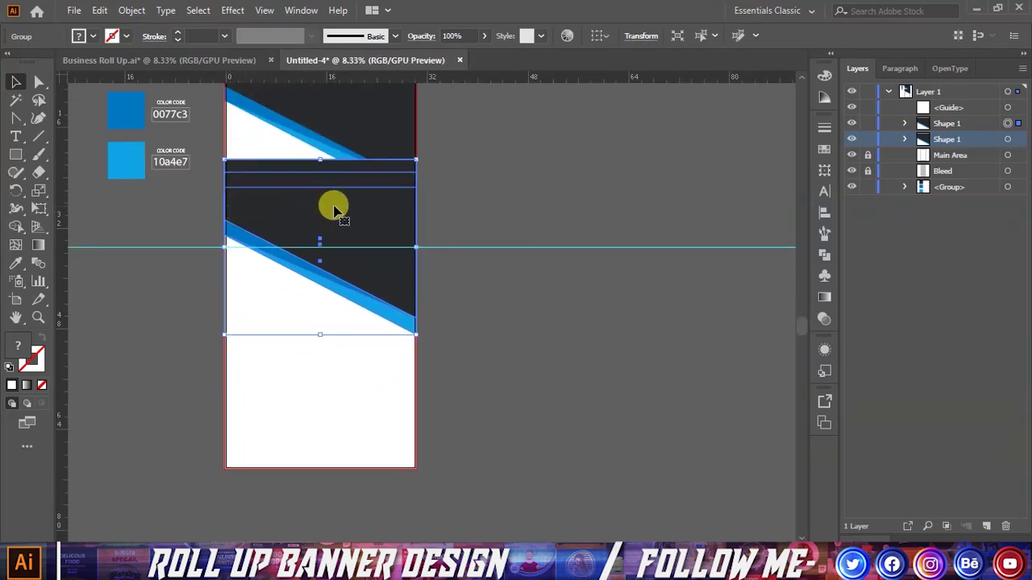
{"action": "mouse_move", "coordinate": [340, 212]}
{"action": "left_mouse_down"}
{"action": "mouse_move", "coordinate": [343, 279]}
{"action": "mouse_move", "coordinate": [346, 244]}
{"action": "left_mouse_up"}
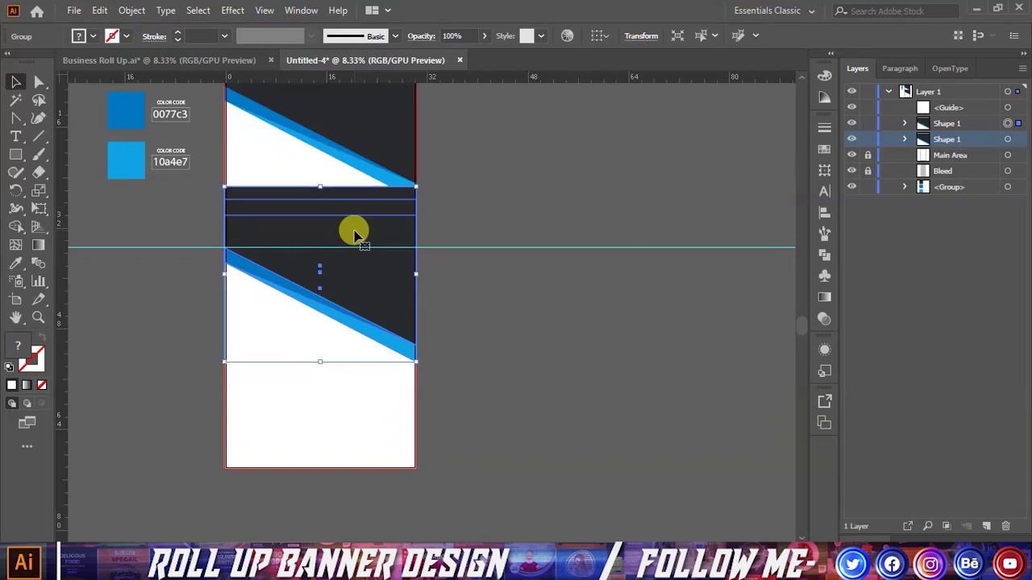
Flip the copy upside down and stretch it to the banner's bottom edge
{"action": "left_click_drag", "start_coordinate": [320, 187], "coordinate": [314, 439]}
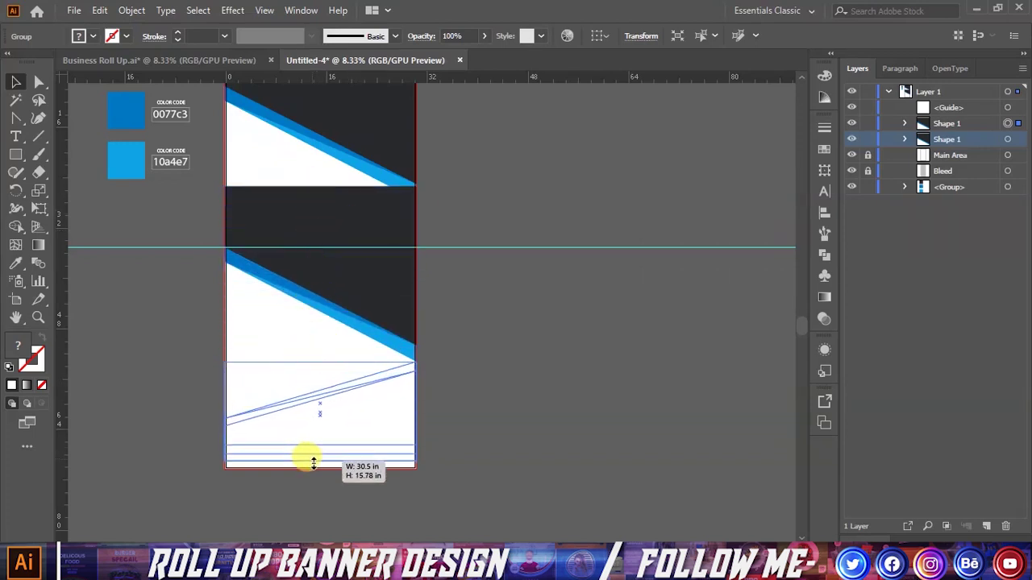
{"action": "mouse_move", "coordinate": [314, 439]}
{"action": "left_mouse_down"}
{"action": "mouse_move", "coordinate": [311, 460]}
{"action": "mouse_move", "coordinate": [321, 464]}
{"action": "left_mouse_up"}
{"action": "scroll", "coordinate": [312, 460], "scroll_direction": "up", "scroll_amount": 1}
{"action": "scroll", "coordinate": [317, 474], "scroll_direction": "up", "scroll_amount": 1}
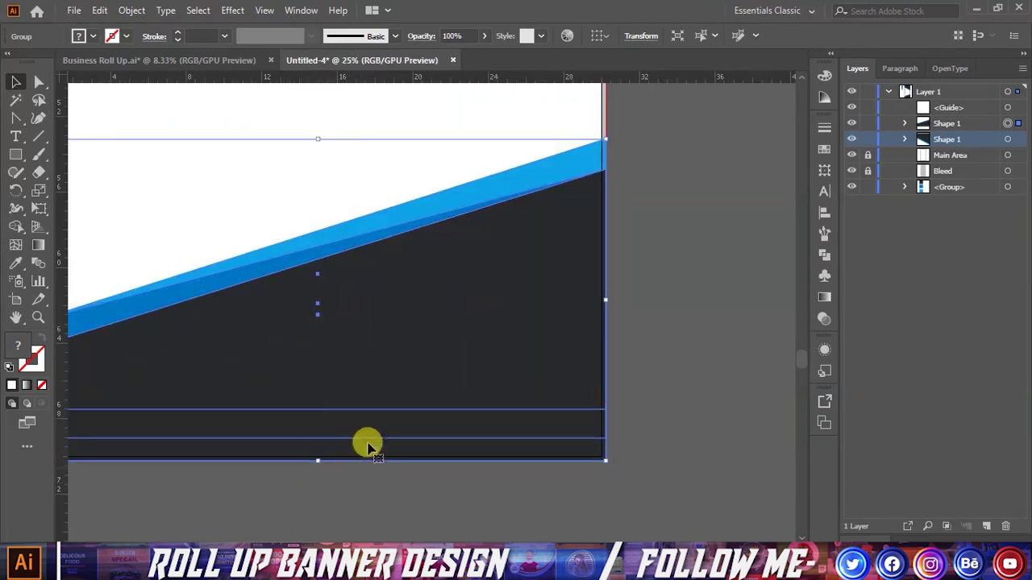
{"action": "scroll", "coordinate": [379, 337], "scroll_direction": "down", "scroll_amount": 1}
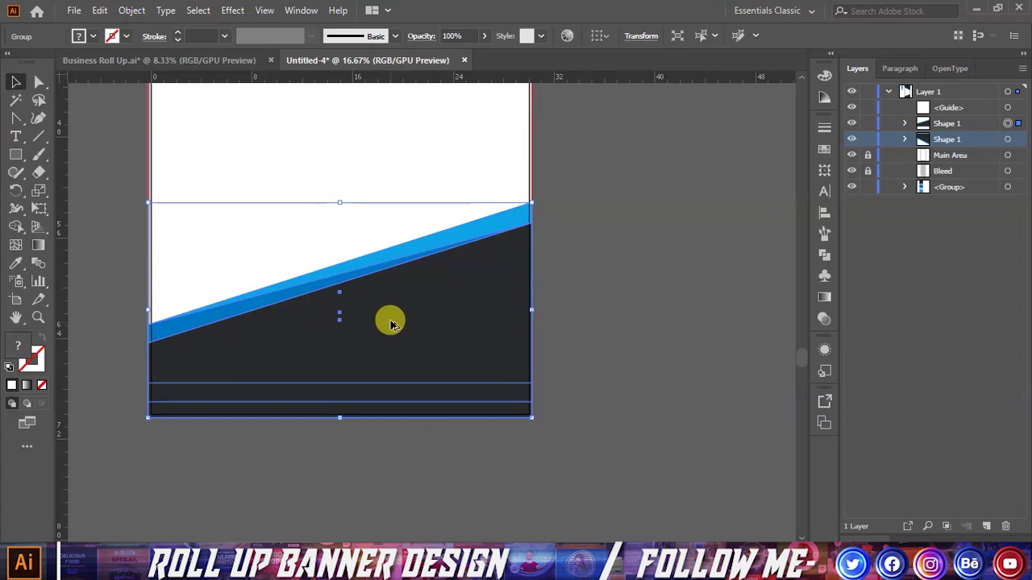
{"action": "scroll", "coordinate": [390, 326], "scroll_direction": "down", "scroll_amount": 1}
{"action": "left_click_drag", "start_coordinate": [351, 284], "coordinate": [351, 165]}
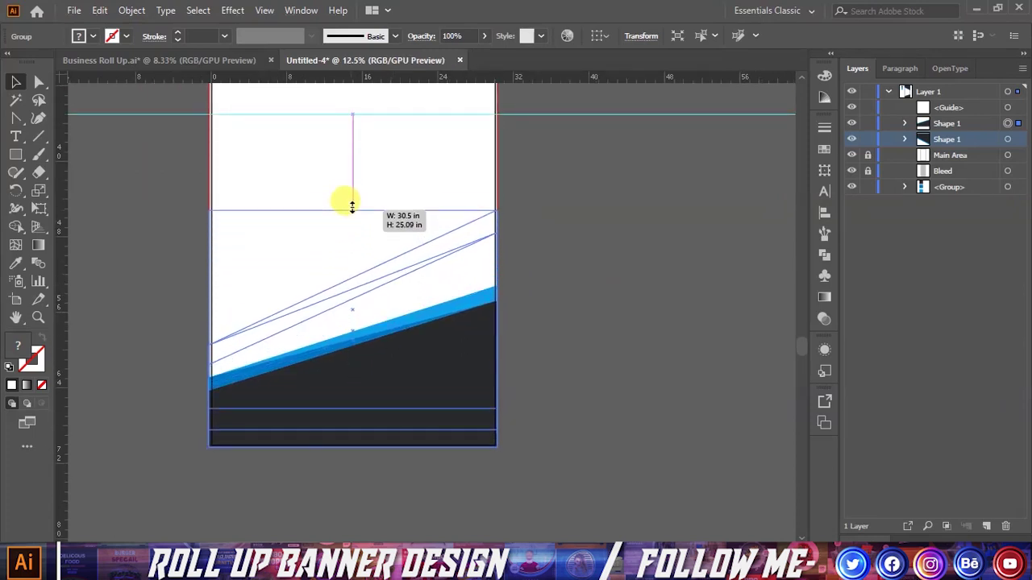
{"action": "scroll", "coordinate": [363, 209], "scroll_direction": "up", "scroll_amount": 2}
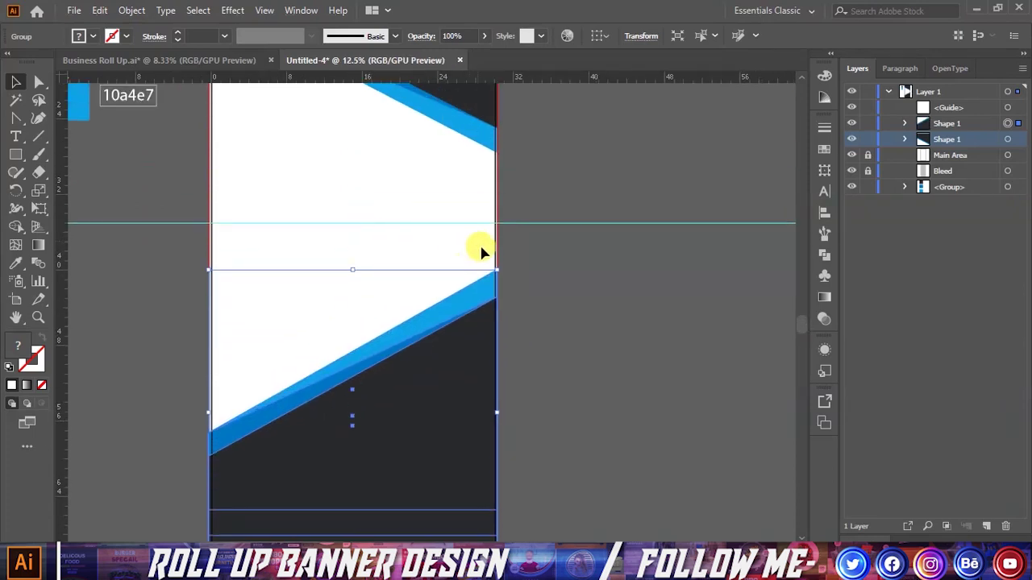
{"action": "left_click_drag", "start_coordinate": [357, 271], "coordinate": [359, 279]}
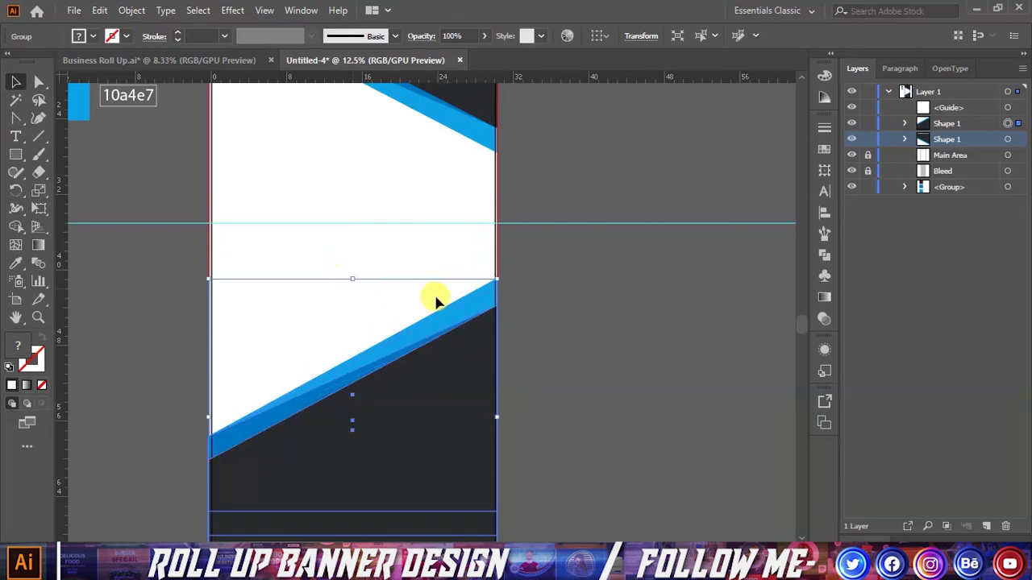
{"action": "key", "text": "ctrl+minus"}
{"action": "left_click", "coordinate": [516, 347]}
{"action": "scroll", "coordinate": [516, 347], "scroll_direction": "up", "scroll_amount": 2}
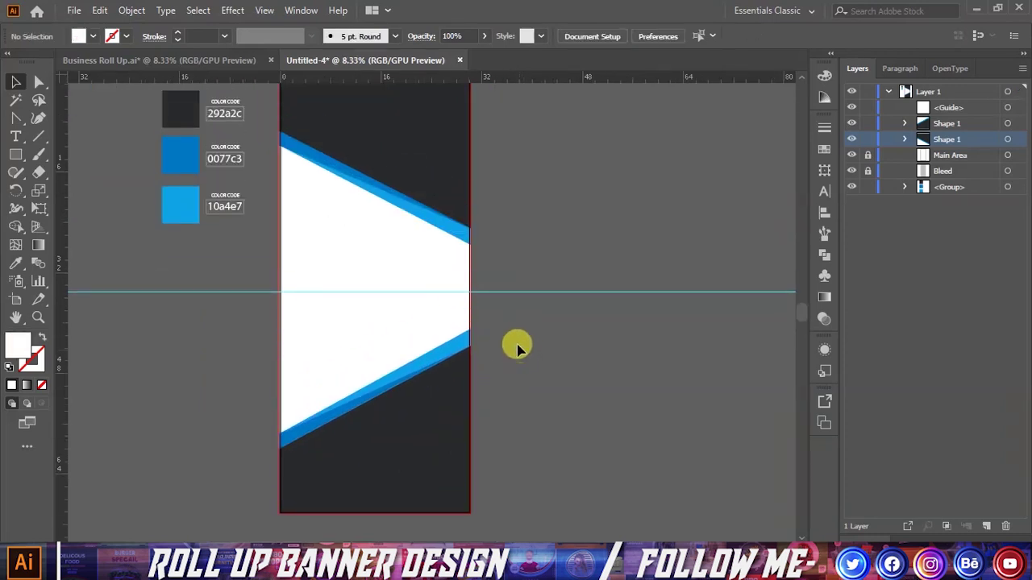
{"action": "scroll", "coordinate": [483, 327], "scroll_direction": "down", "scroll_amount": 1}
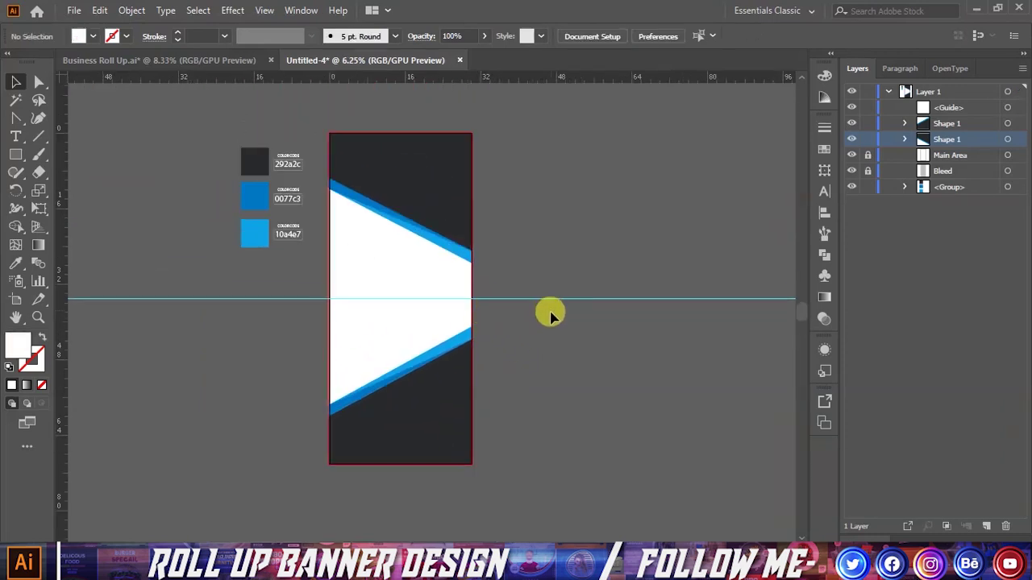
Reflect the bottom group vertically as a copy and delete the unmirrored original
{"action": "left_click", "coordinate": [444, 373]}
{"action": "right_click", "coordinate": [447, 372]}
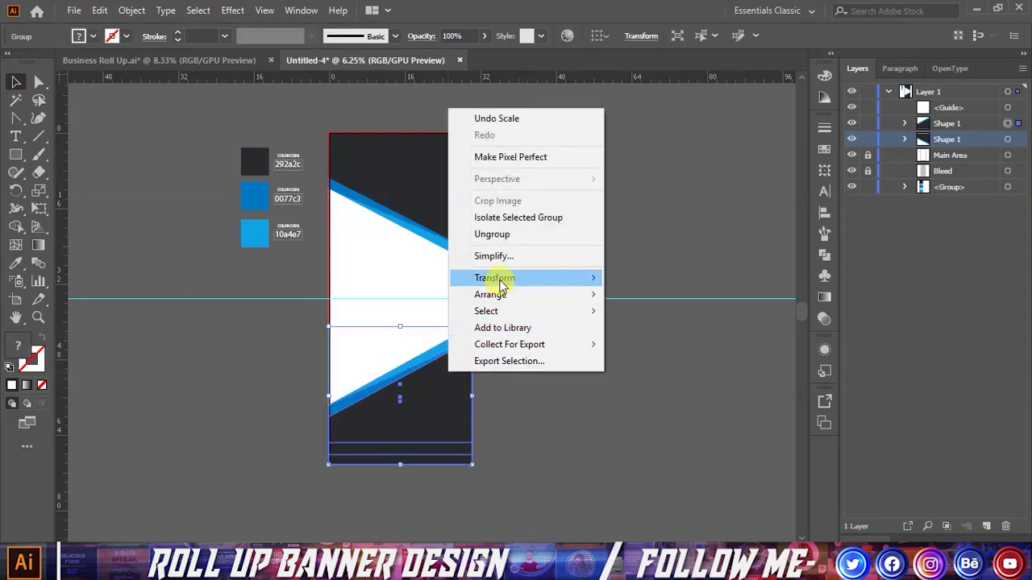
{"action": "mouse_move", "coordinate": [494, 278]}
{"action": "left_click", "coordinate": [633, 332]}
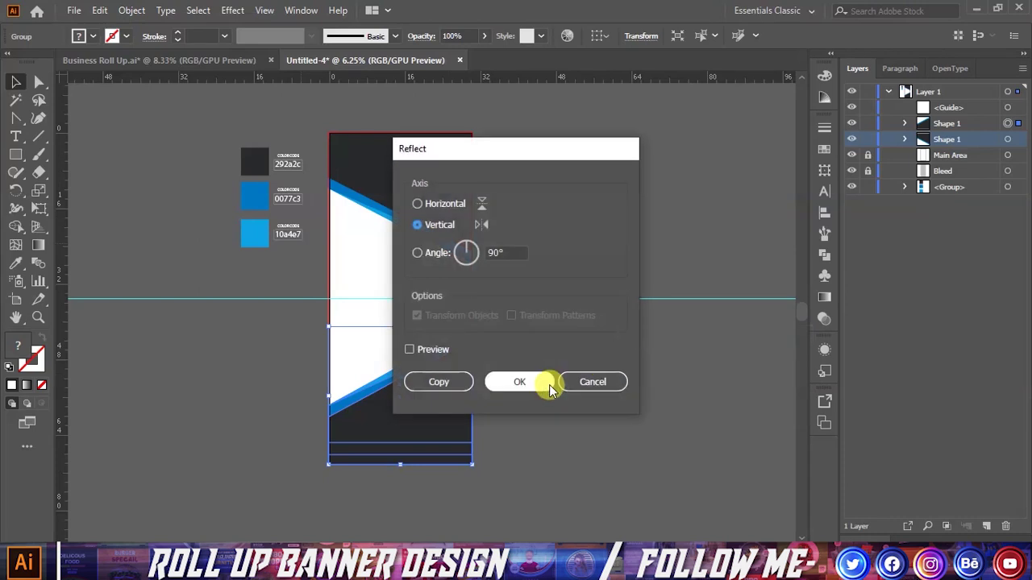
{"action": "left_click", "coordinate": [439, 382]}
{"action": "left_click", "coordinate": [524, 387]}
{"action": "left_click", "coordinate": [463, 387]}
{"action": "key", "text": "Delete"}
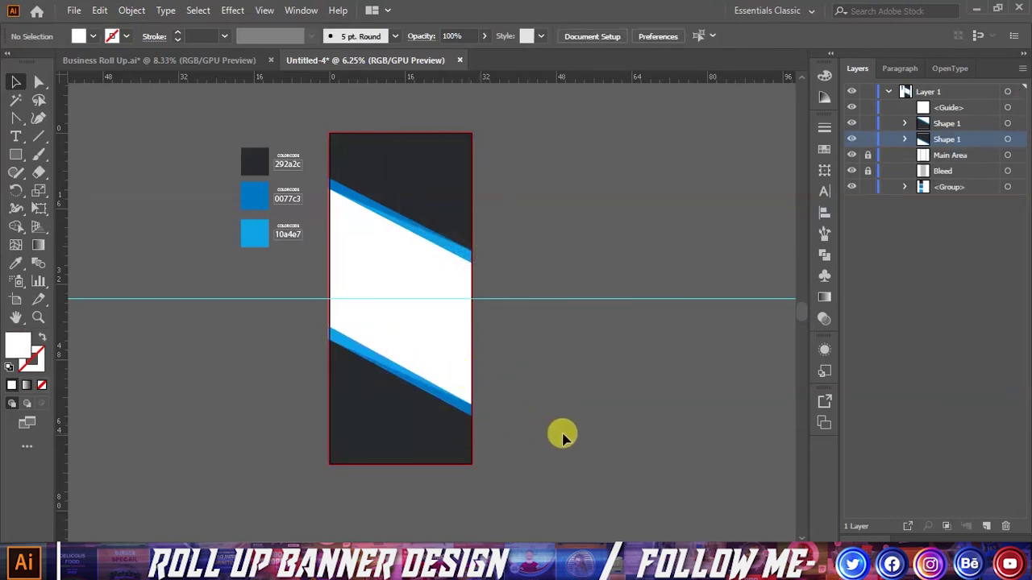
{"action": "scroll", "coordinate": [411, 431], "scroll_direction": "up", "scroll_amount": 1}
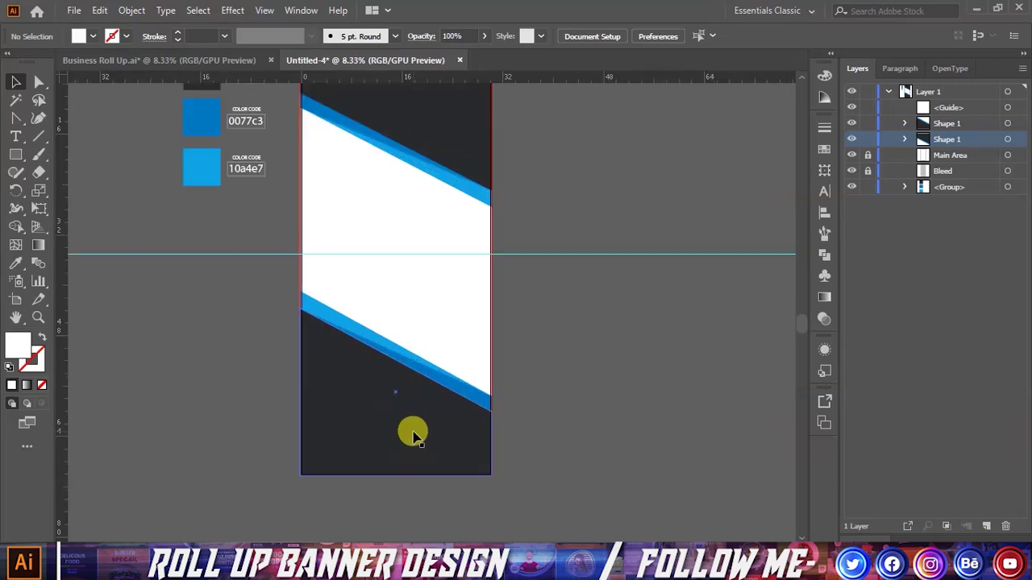
Adjust the lower group's top edge and the upper shape's bottom edge
{"action": "left_click", "coordinate": [410, 428]}
{"action": "left_click_drag", "start_coordinate": [394, 292], "coordinate": [426, 299]}
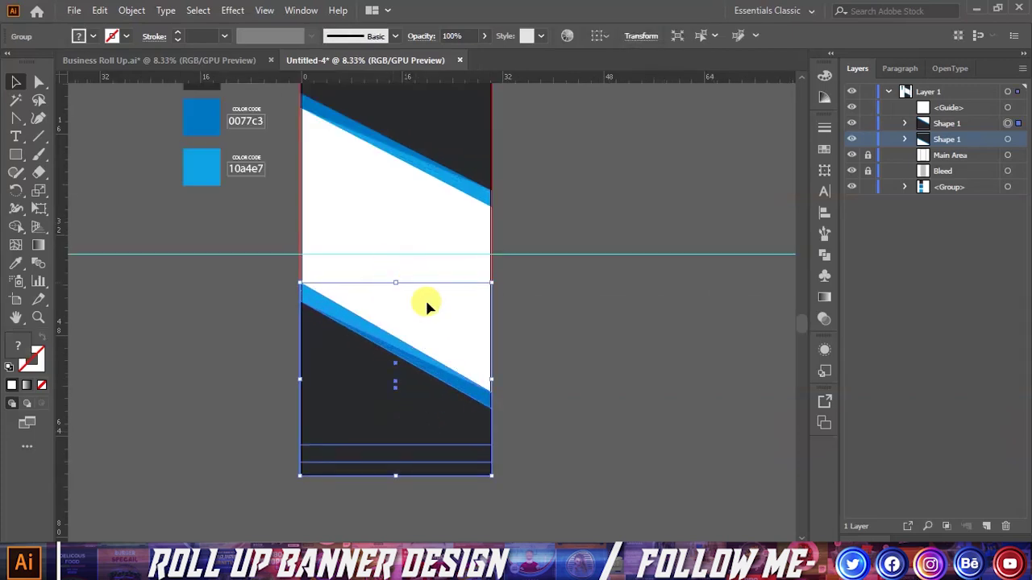
{"action": "left_click", "coordinate": [578, 320]}
{"action": "left_click", "coordinate": [439, 139]}
{"action": "left_click_drag", "start_coordinate": [393, 205], "coordinate": [392, 217]}
{"action": "left_click", "coordinate": [560, 329]}
{"action": "scroll", "coordinate": [473, 380], "scroll_direction": "down", "scroll_amount": 1}
{"action": "scroll", "coordinate": [506, 379], "scroll_direction": "up", "scroll_amount": 2}
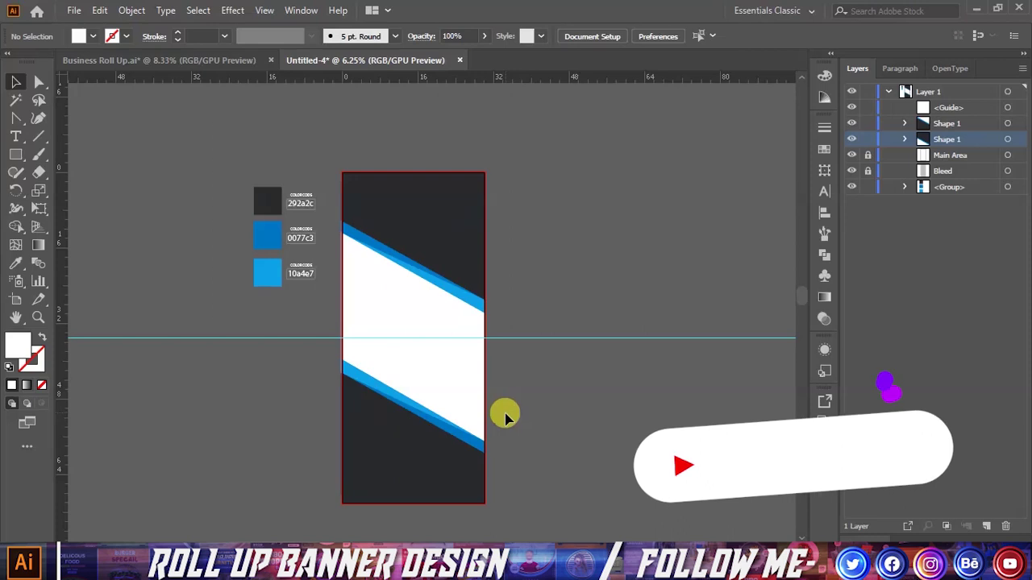
Stretch the upper stripe group down and the lower group up to the guide
{"action": "left_click", "coordinate": [412, 252]}
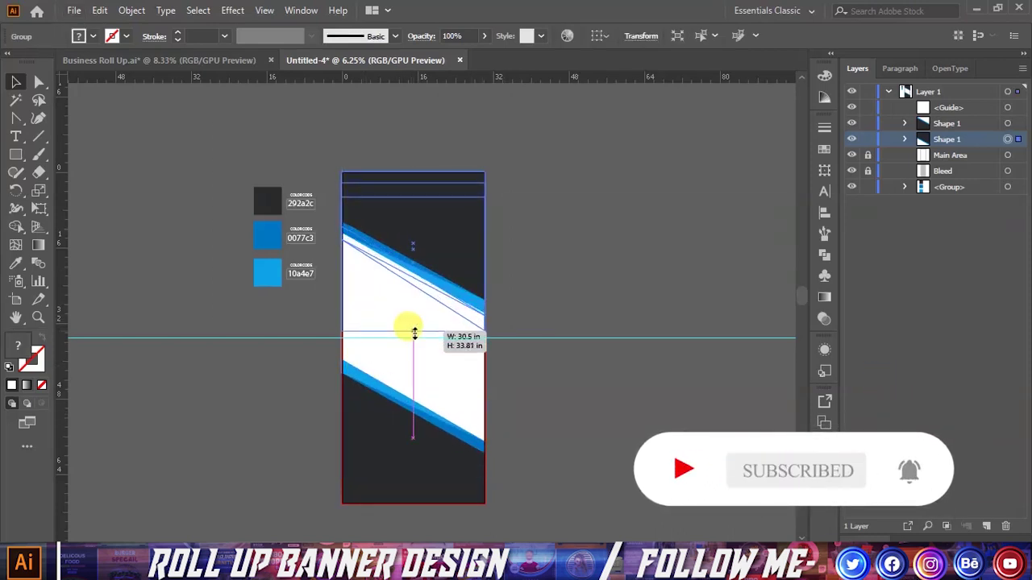
{"action": "left_click_drag", "start_coordinate": [415, 316], "coordinate": [414, 337]}
{"action": "left_click", "coordinate": [537, 383]}
{"action": "scroll", "coordinate": [427, 461], "scroll_direction": "up", "scroll_amount": 1}
{"action": "left_click", "coordinate": [421, 460]}
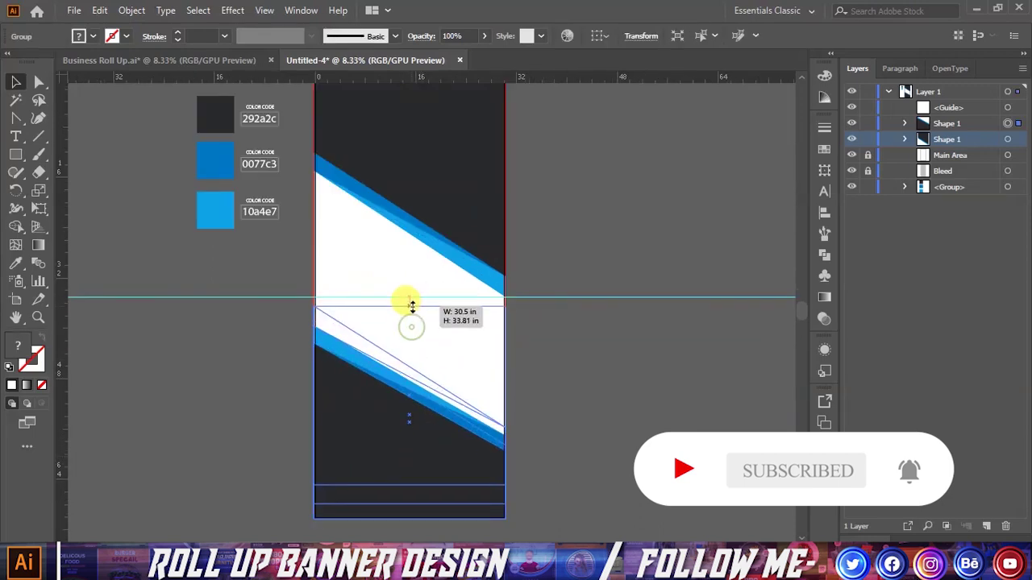
{"action": "left_click_drag", "start_coordinate": [412, 327], "coordinate": [410, 297]}
{"action": "left_click", "coordinate": [536, 349]}
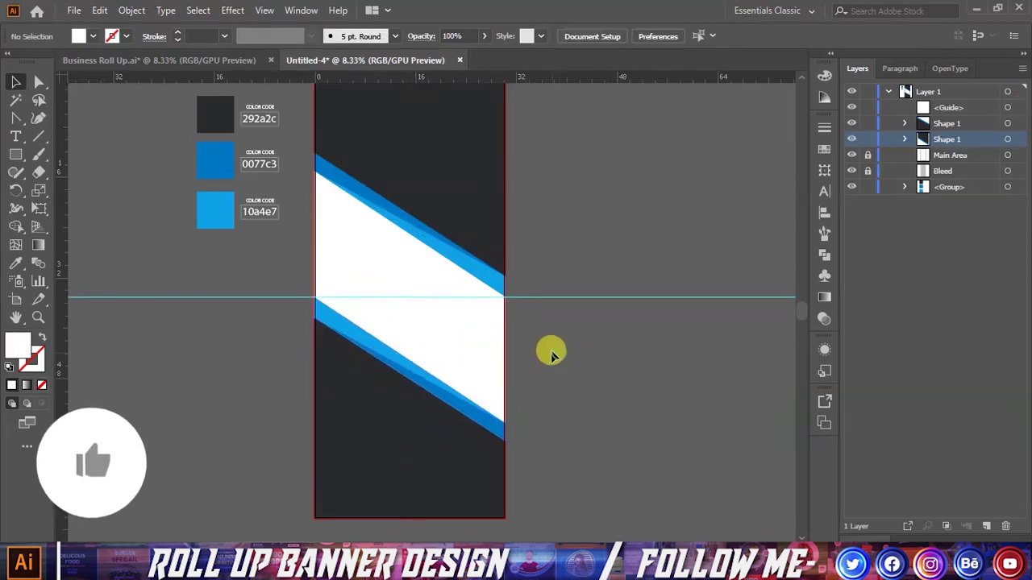
{"action": "left_click", "coordinate": [427, 388]}
{"action": "left_click_drag", "start_coordinate": [412, 297], "coordinate": [410, 299]}
Raise the upper stripe's bottom edge slightly, then draw a rectangle across the banner's middle
{"action": "left_click", "coordinate": [601, 343]}
{"action": "left_click", "coordinate": [490, 239]}
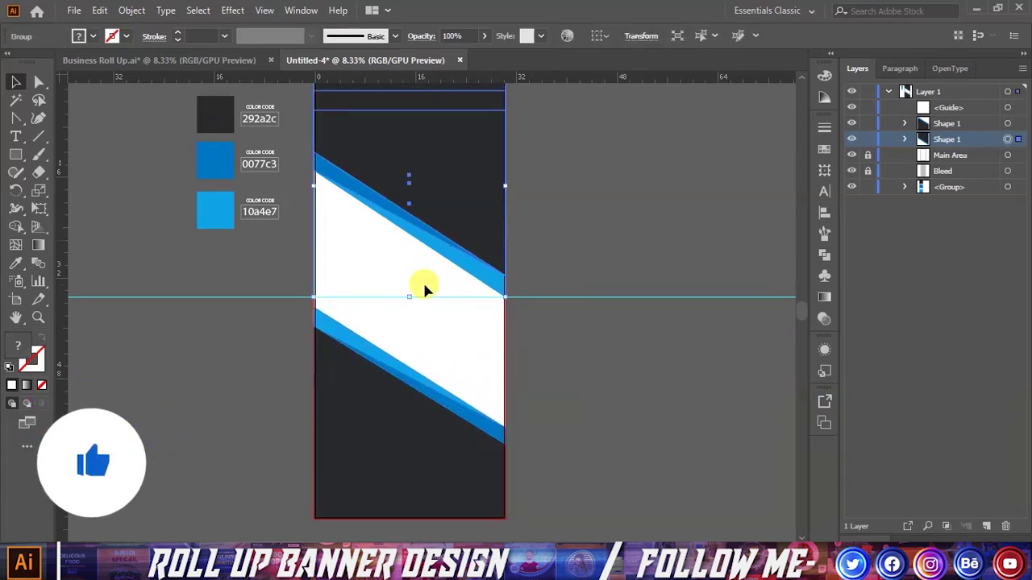
{"action": "left_click_drag", "start_coordinate": [410, 297], "coordinate": [409, 287]}
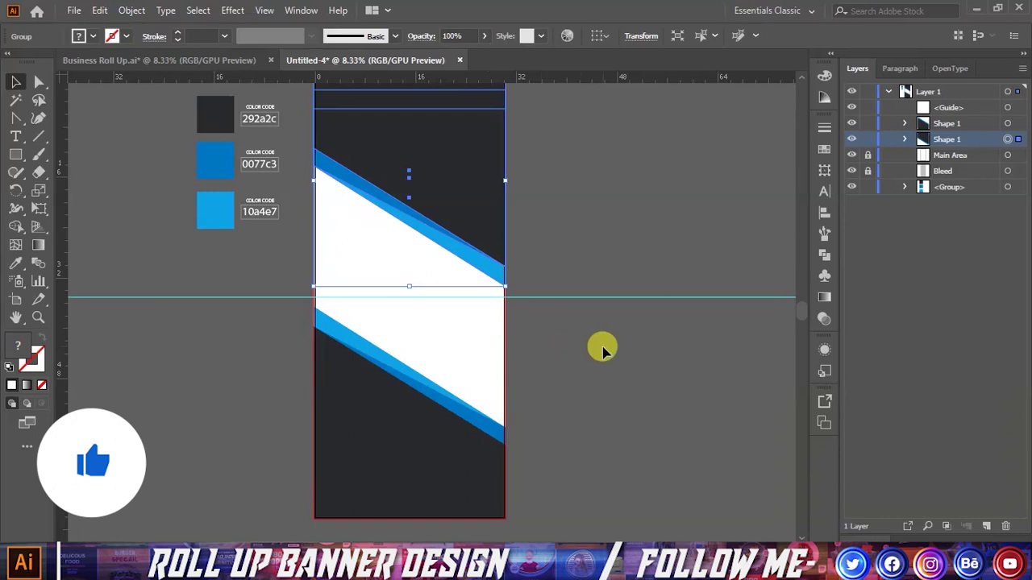
{"action": "left_click", "coordinate": [575, 346]}
{"action": "scroll", "coordinate": [573, 347], "scroll_direction": "down", "scroll_amount": 1}
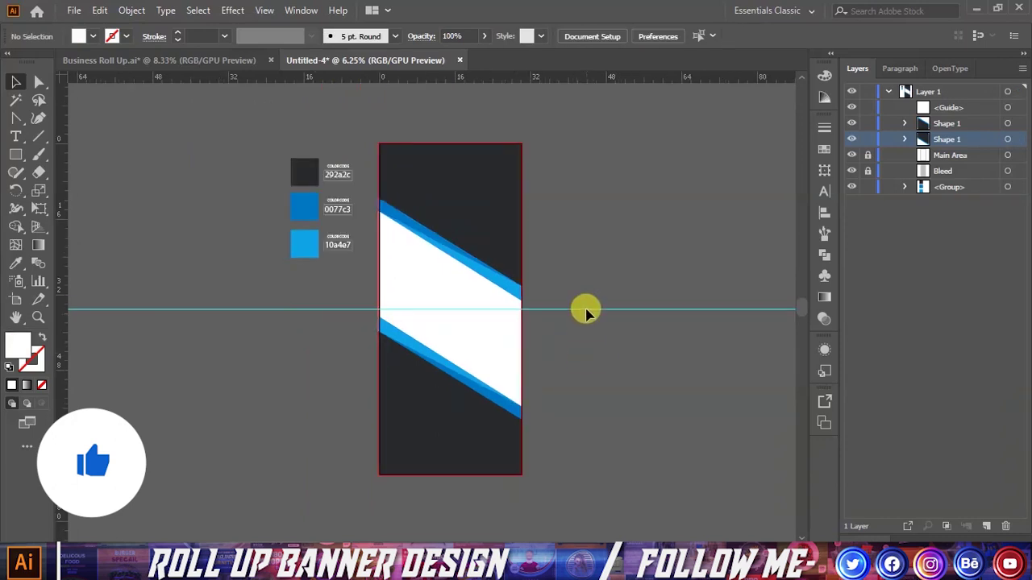
{"action": "scroll", "coordinate": [550, 203], "scroll_direction": "up", "scroll_amount": 1}
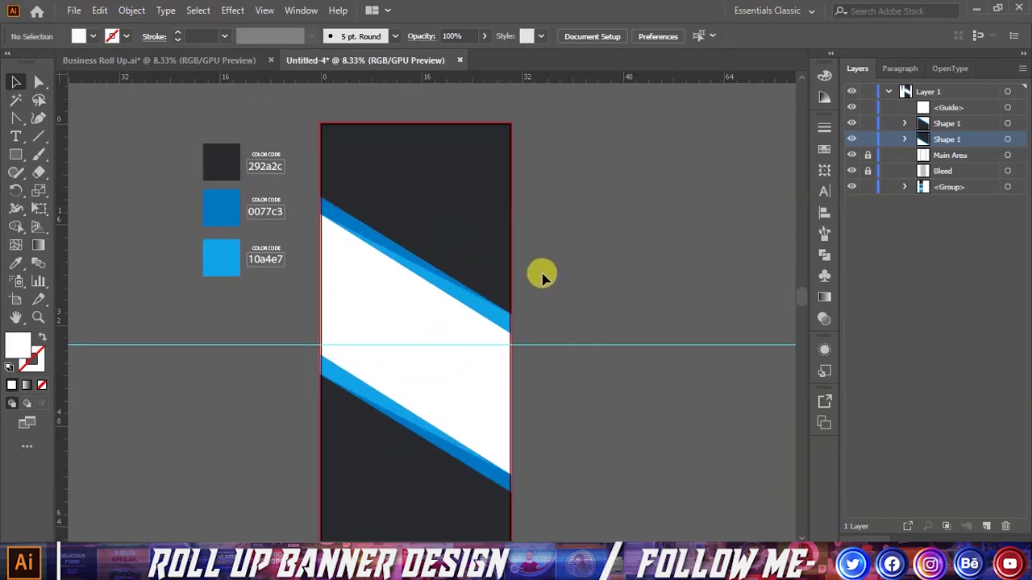
{"action": "scroll", "coordinate": [542, 276], "scroll_direction": "down", "scroll_amount": 1}
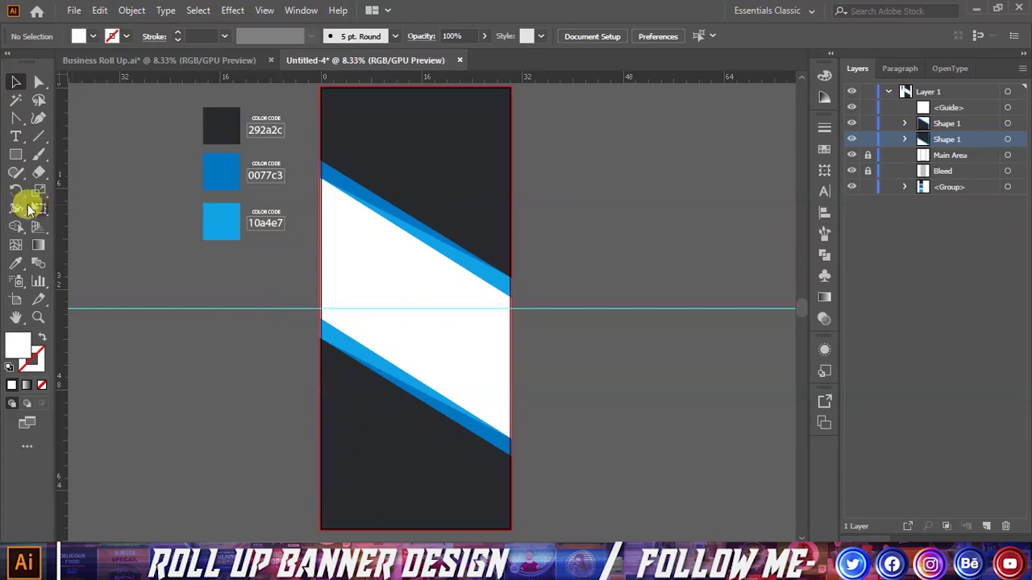
{"action": "scroll", "coordinate": [375, 235], "scroll_direction": "up", "scroll_amount": 1}
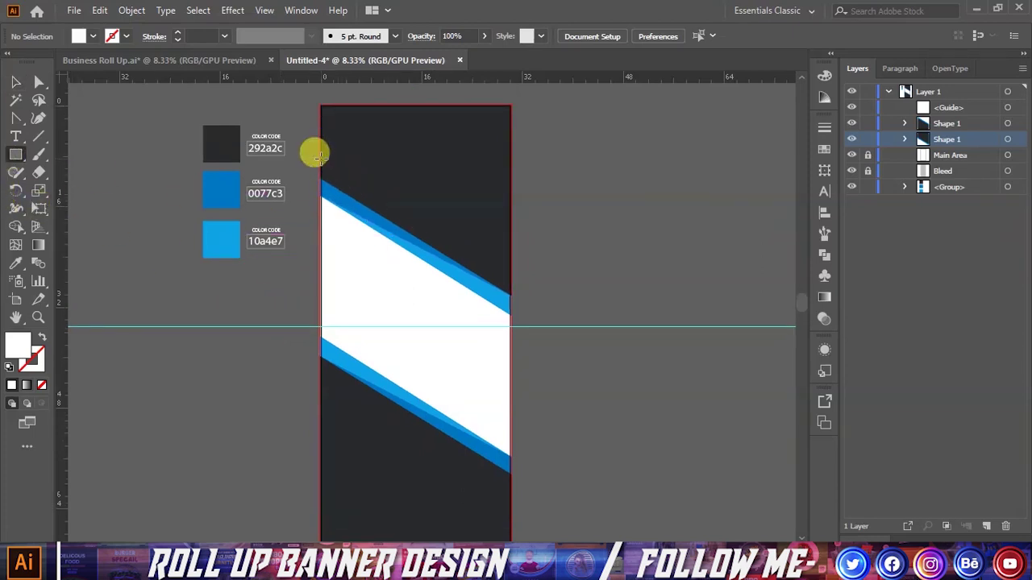
{"action": "left_click_drag", "start_coordinate": [320, 156], "coordinate": [508, 466]}
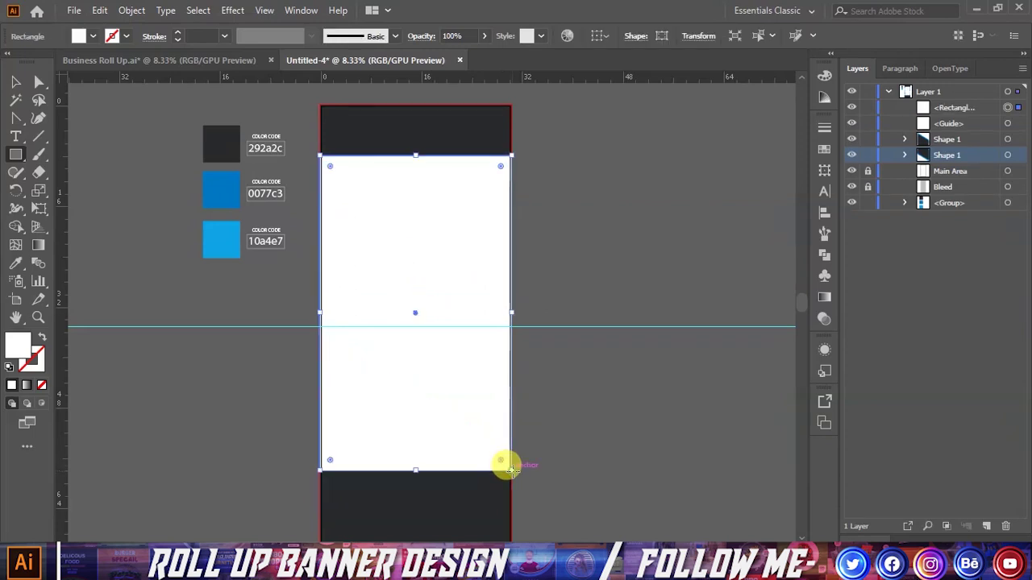
Fill the middle rectangle with light grey
{"action": "left_click", "coordinate": [91, 37]}
{"action": "left_click", "coordinate": [94, 109]}
{"action": "left_click", "coordinate": [240, 222]}
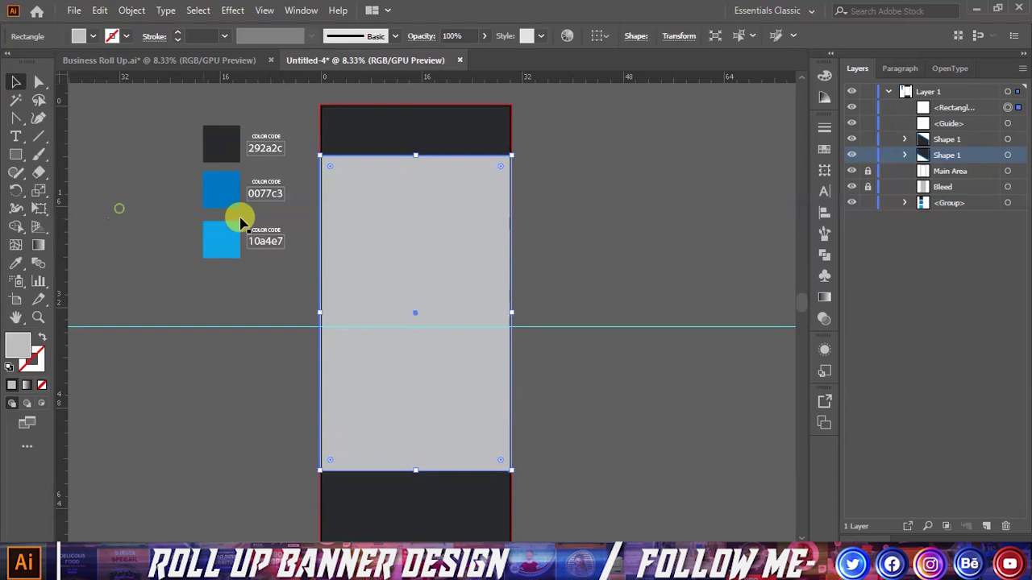
Move the rectangle's layer beneath both Shape 1 groups and drag the office photo onto the banner
{"action": "left_click", "coordinate": [945, 109]}
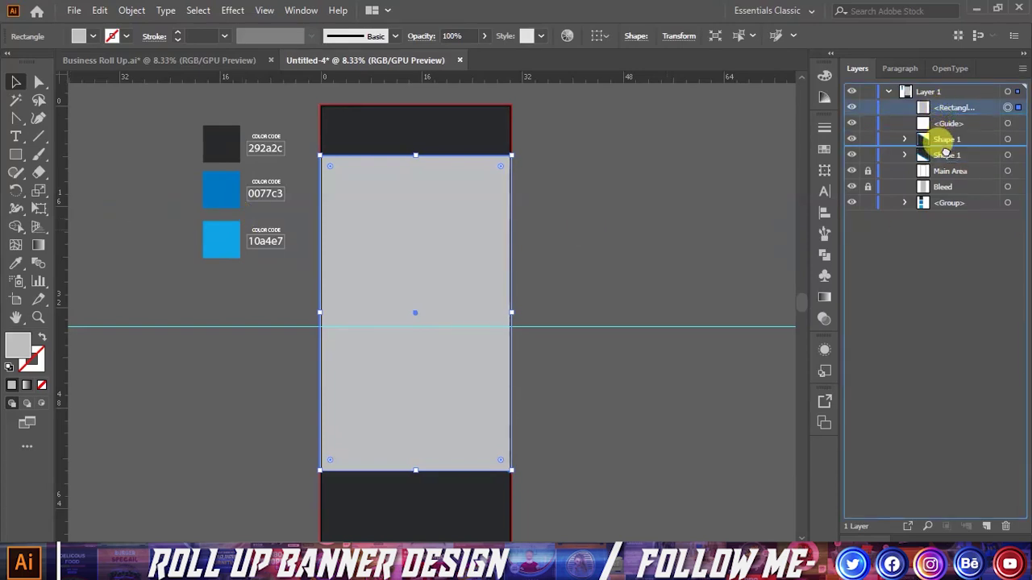
{"action": "left_click_drag", "start_coordinate": [945, 153], "coordinate": [945, 159]}
{"action": "left_click", "coordinate": [644, 202]}
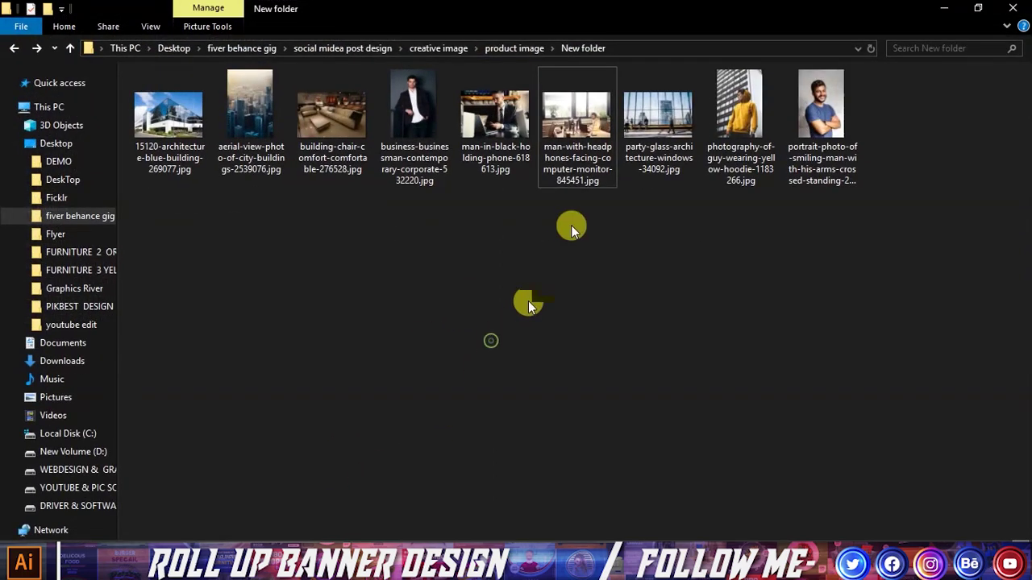
{"action": "left_click_drag", "start_coordinate": [528, 305], "coordinate": [432, 544]}
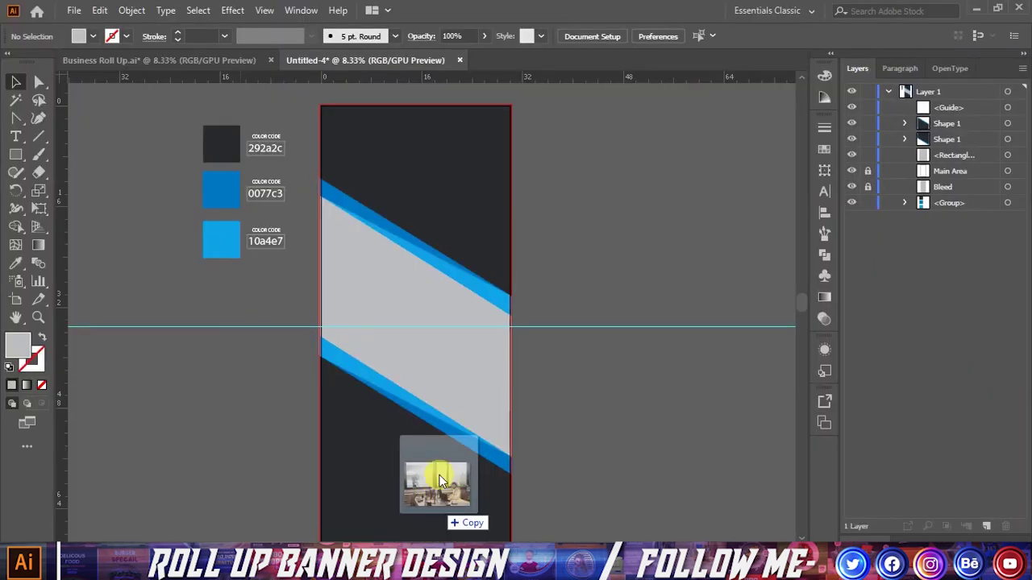
{"action": "left_click_drag", "start_coordinate": [431, 532], "coordinate": [426, 341]}
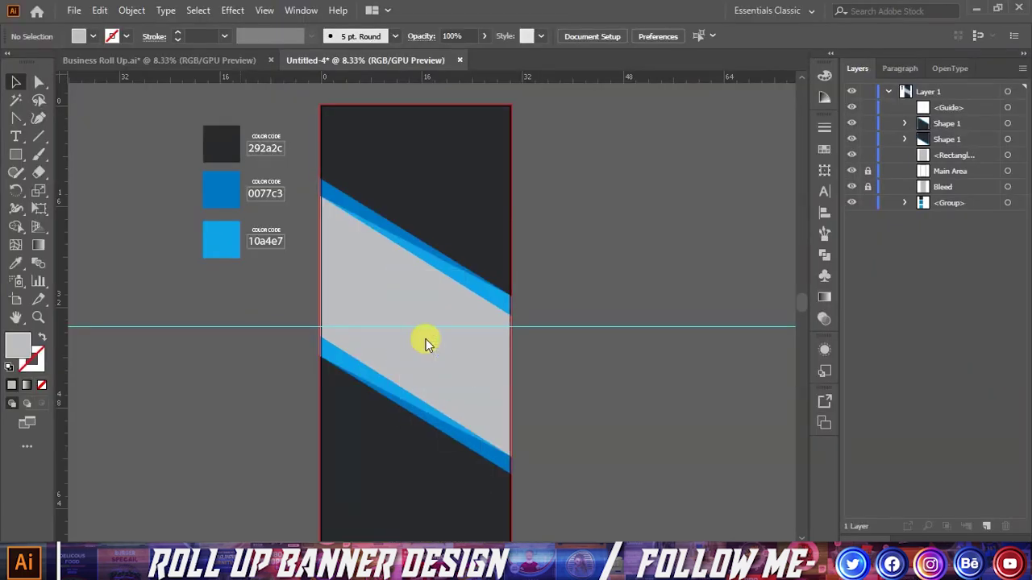
Clip the office photo to the grey rectangle with a clipping mask
{"action": "left_click_drag", "start_coordinate": [959, 116], "coordinate": [960, 179]}
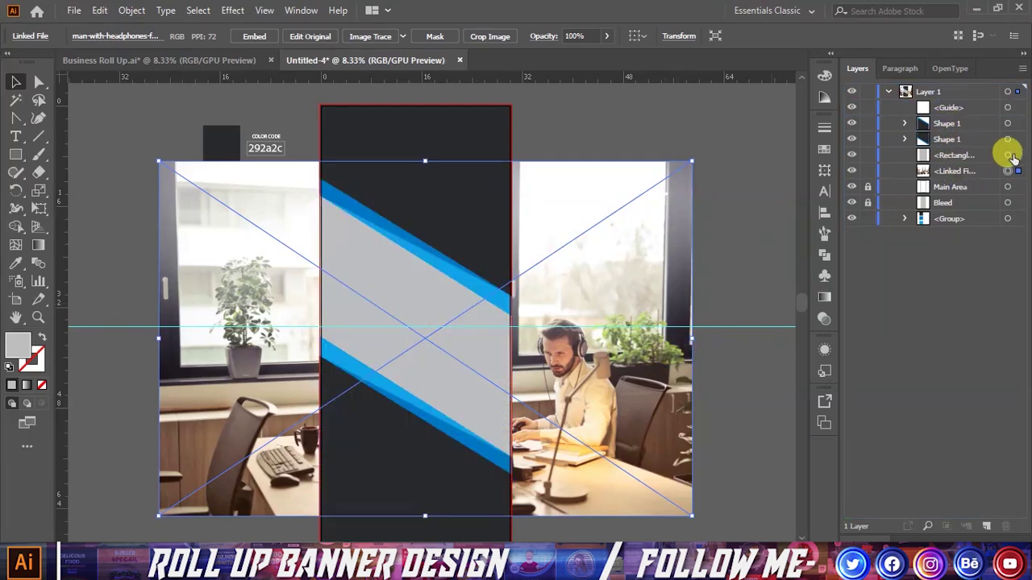
{"action": "left_click", "coordinate": [1008, 154], "text": "shift"}
{"action": "right_click", "coordinate": [470, 232]}
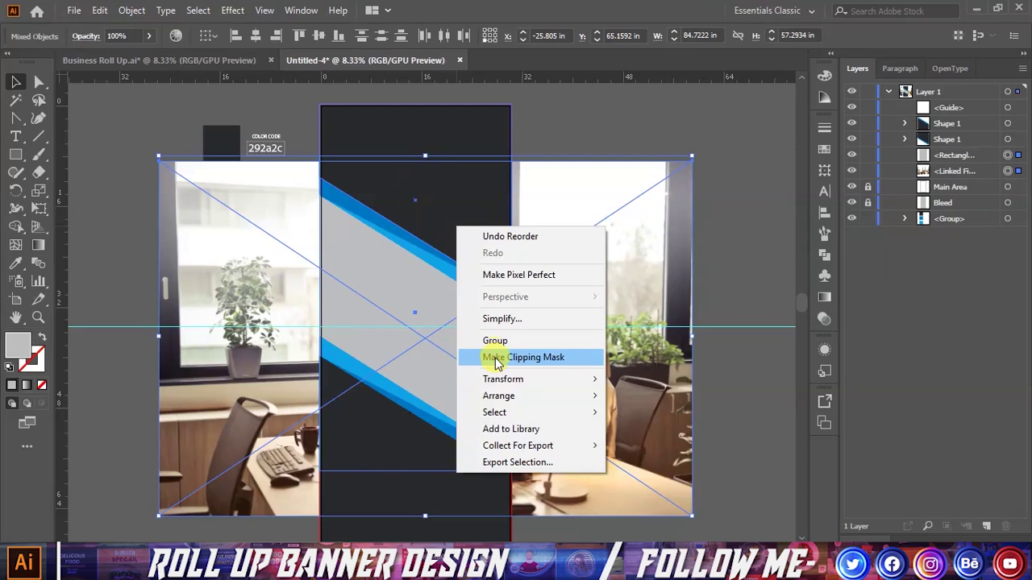
{"action": "left_click", "coordinate": [495, 358]}
Scale and shift the photo inside the clip so the man at his desk shows
{"action": "left_click", "coordinate": [905, 155]}
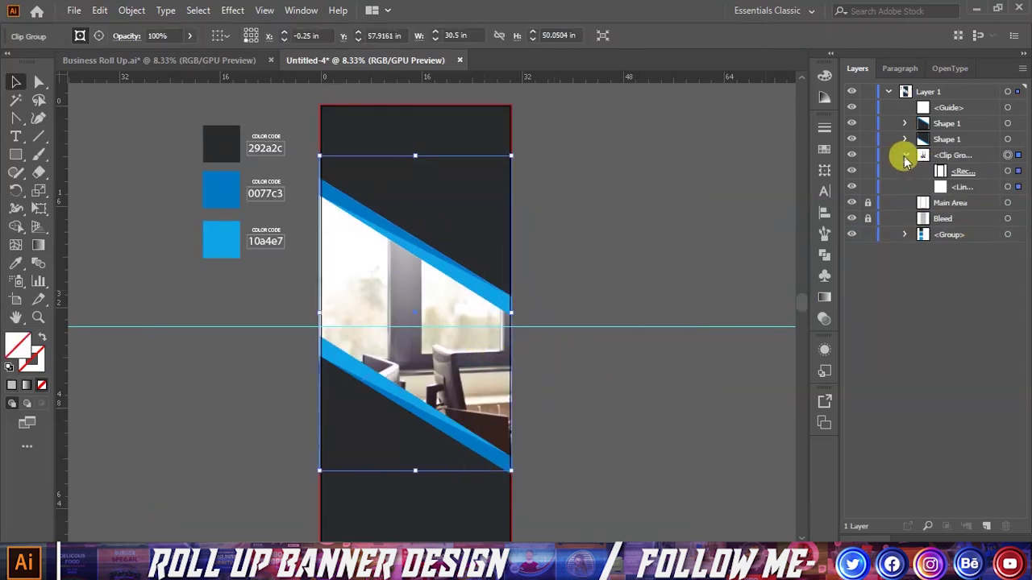
{"action": "left_click", "coordinate": [1017, 191]}
{"action": "left_click_drag", "start_coordinate": [689, 340], "coordinate": [637, 342]}
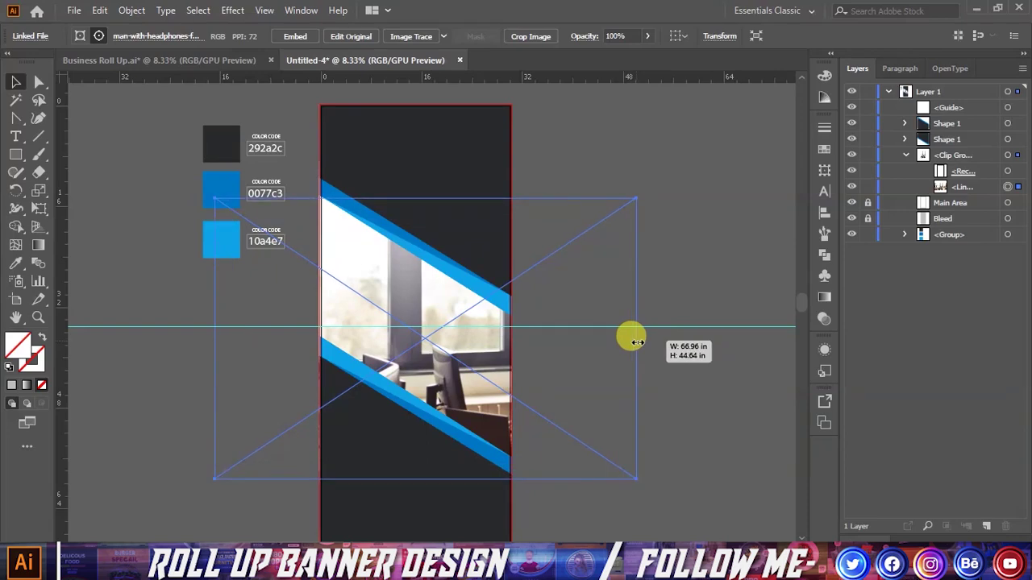
{"action": "mouse_move", "coordinate": [622, 357]}
{"action": "left_mouse_down"}
{"action": "mouse_move", "coordinate": [547, 376]}
{"action": "mouse_move", "coordinate": [556, 379]}
{"action": "left_mouse_up"}
Collapse the photo's Clip Group layer and rename it as the image layer
{"action": "left_click", "coordinate": [646, 377]}
{"action": "scroll", "coordinate": [675, 382], "scroll_direction": "up", "scroll_amount": 3}
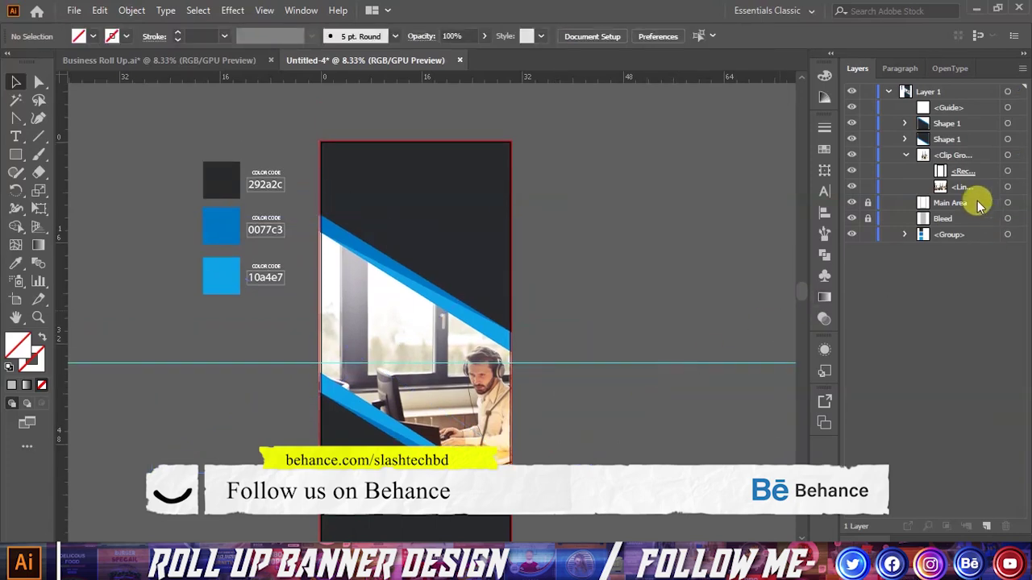
{"action": "left_click", "coordinate": [906, 156]}
{"action": "double_click", "coordinate": [952, 157]}
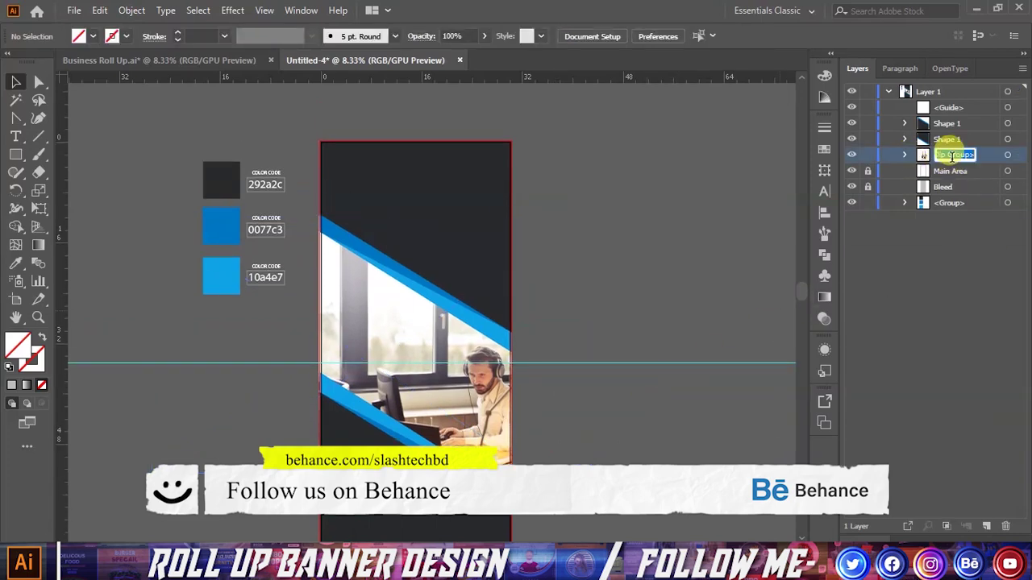
{"action": "type", "text": "Image Sh"}
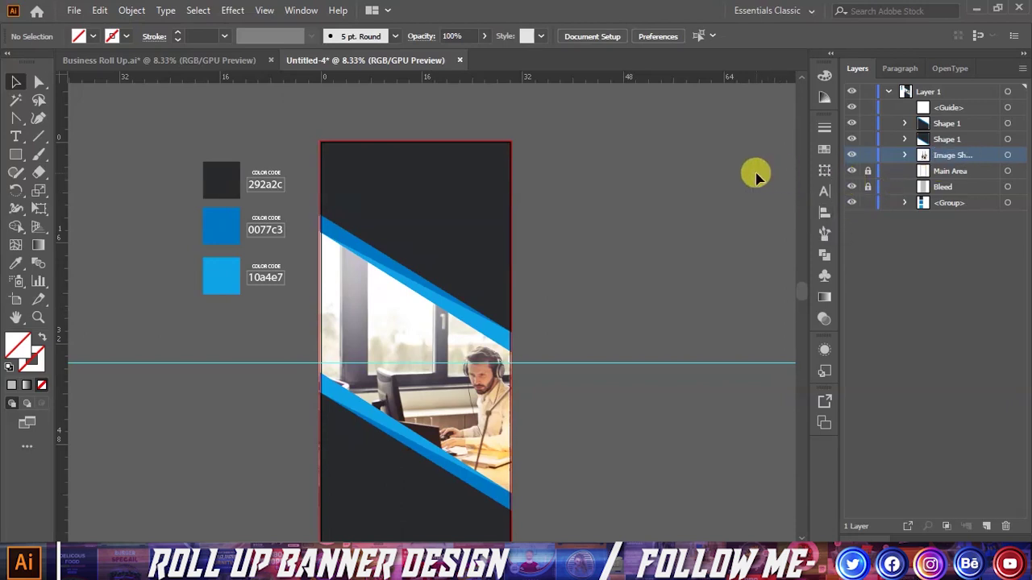
Rename the second Shape 1 stripe layer to Shape 2
{"action": "left_click", "coordinate": [957, 125]}
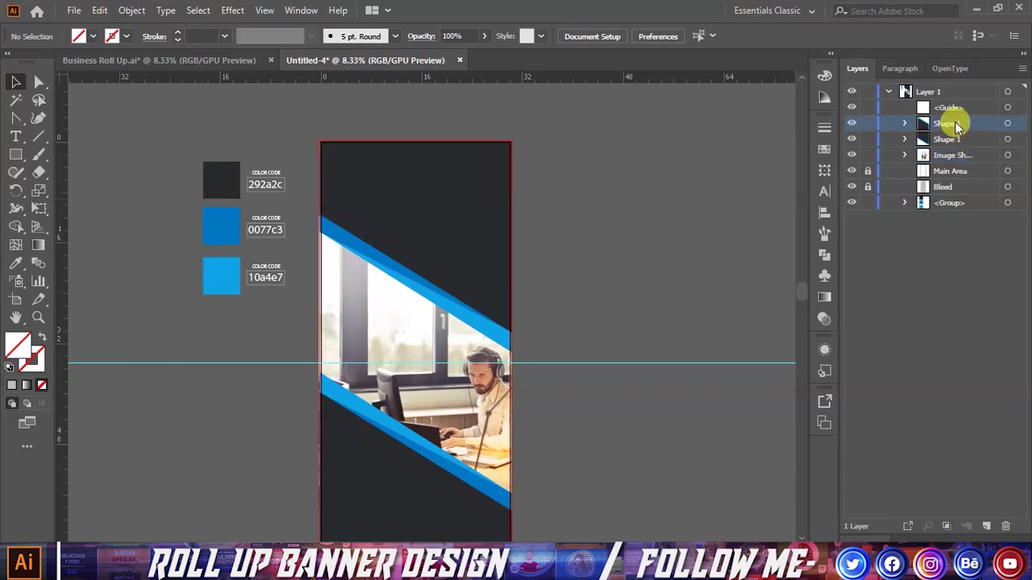
{"action": "left_click", "coordinate": [958, 140]}
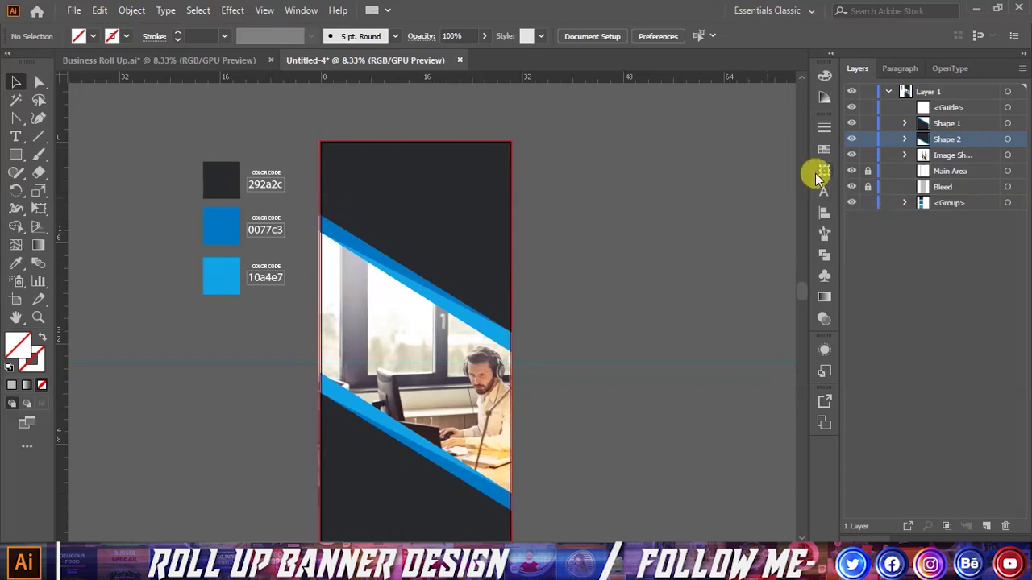
{"action": "scroll", "coordinate": [616, 212], "scroll_direction": "down", "scroll_amount": 1}
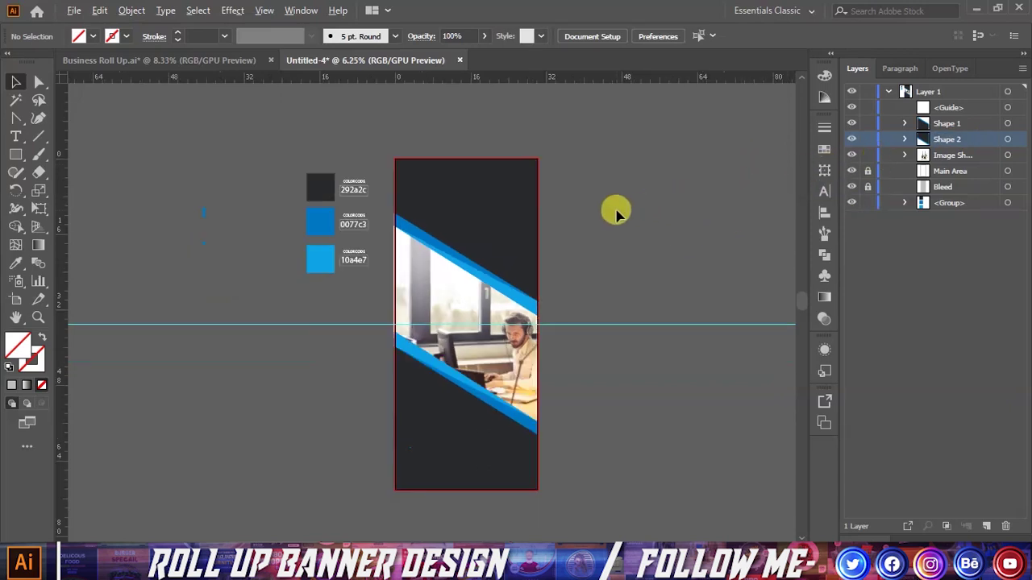
{"action": "scroll", "coordinate": [613, 234], "scroll_direction": "up", "scroll_amount": 1}
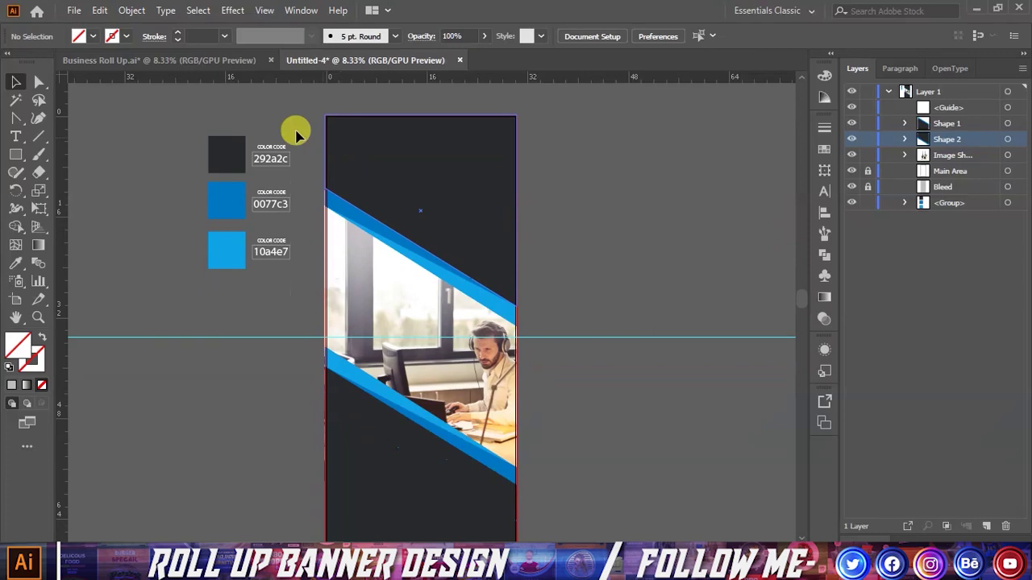
Compare against the finished Business Roll Up.ai banner, then return to Untitled-4
{"action": "left_click", "coordinate": [214, 60]}
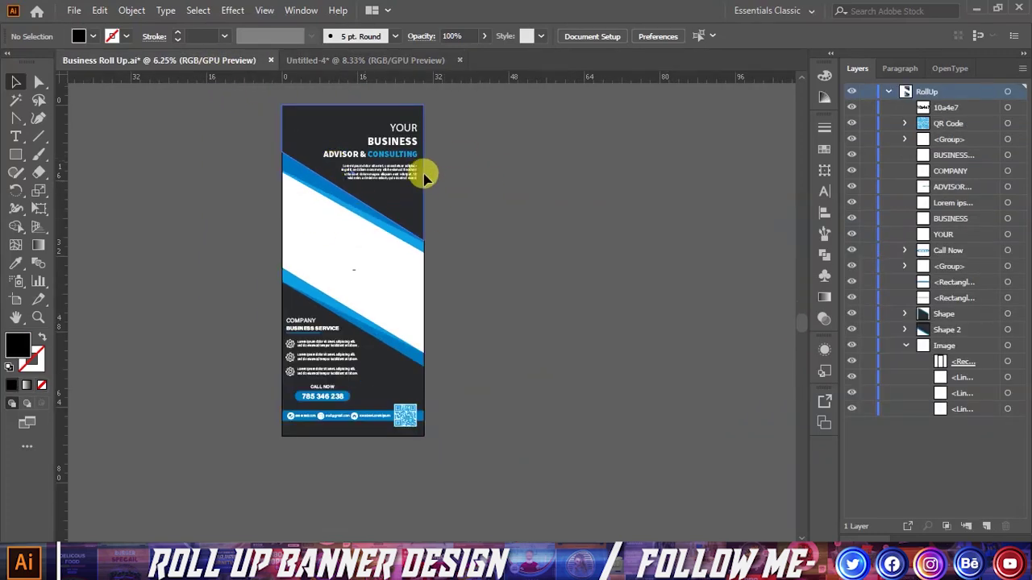
{"action": "scroll", "coordinate": [435, 177], "scroll_direction": "up", "scroll_amount": 1}
{"action": "scroll", "coordinate": [387, 165], "scroll_direction": "up", "scroll_amount": 1}
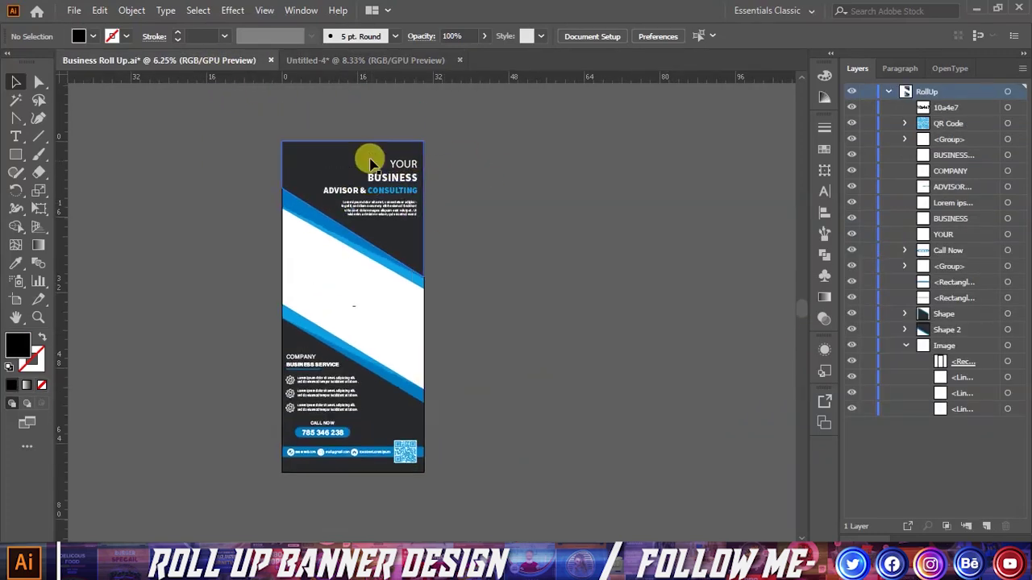
{"action": "left_click", "coordinate": [319, 63]}
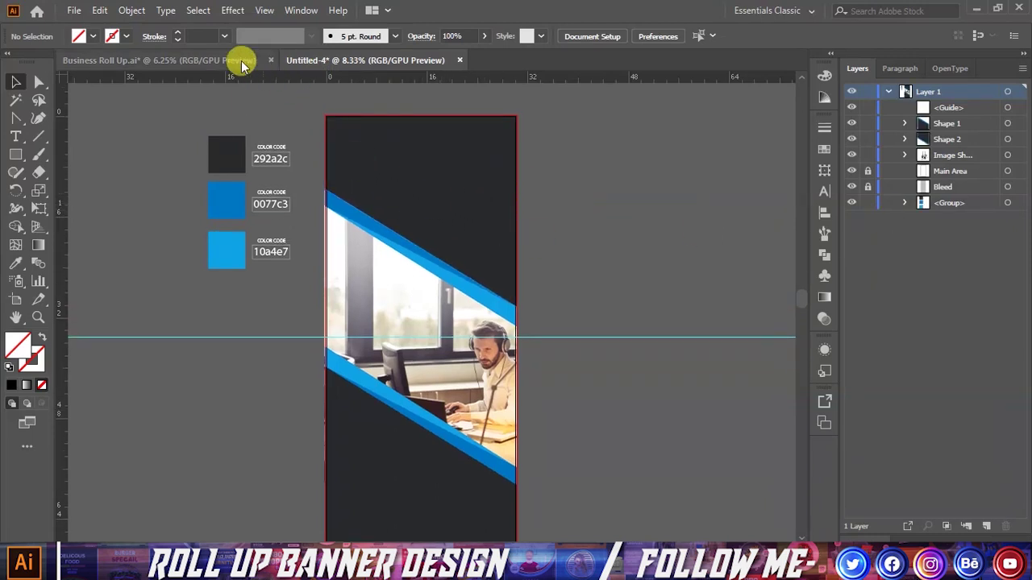
Reposition the Shape 2 stripe artwork over the photo
{"action": "left_click", "coordinate": [1007, 124]}
{"action": "left_click", "coordinate": [1010, 140]}
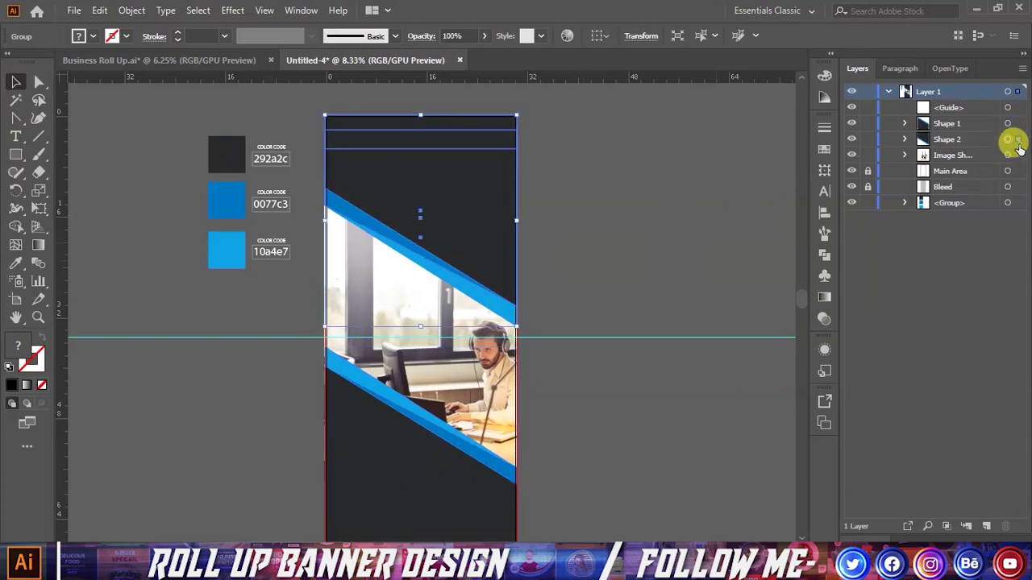
{"action": "mouse_move", "coordinate": [513, 303]}
{"action": "left_mouse_down"}
{"action": "mouse_move", "coordinate": [397, 335]}
{"action": "mouse_move", "coordinate": [420, 311]}
{"action": "left_mouse_up"}
{"action": "left_click_drag", "start_coordinate": [457, 434], "coordinate": [428, 453]}
{"action": "left_click", "coordinate": [645, 391]}
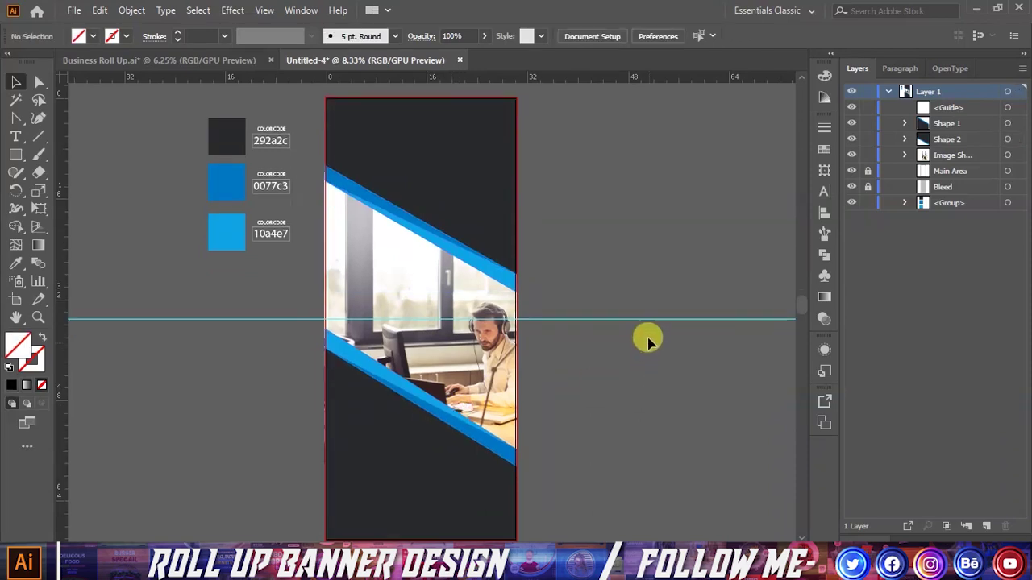
In Business Roll Up.ai, select the YOUR, BUSINESS and ADVISOR & CONSULTING headings
{"action": "left_click", "coordinate": [240, 59]}
{"action": "scroll", "coordinate": [391, 168], "scroll_direction": "up", "scroll_amount": 1}
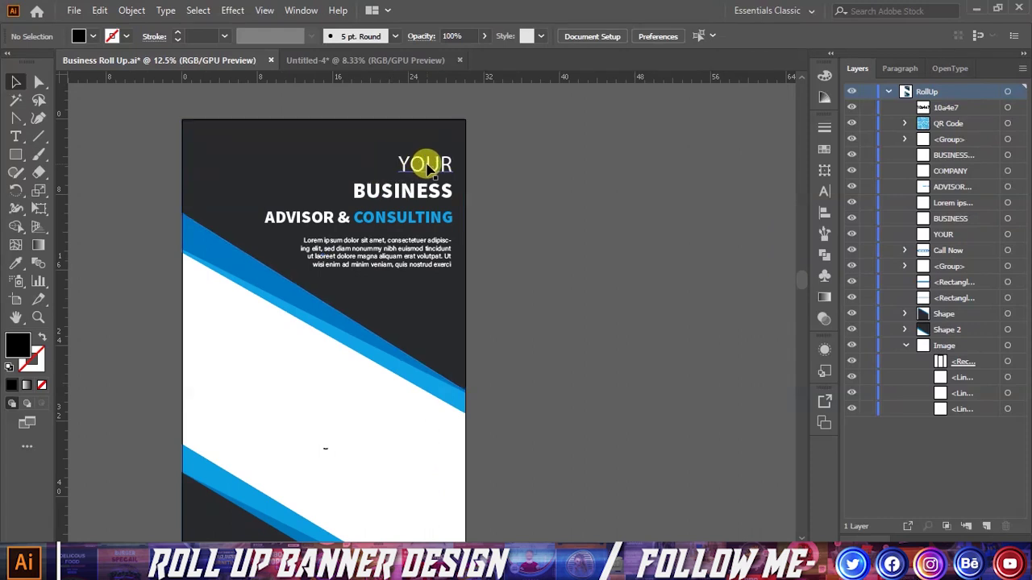
{"action": "left_click_drag", "start_coordinate": [391, 167], "coordinate": [417, 207]}
Copy the headline and lorem ipsum paragraph into Untitled-4's dark top panel
{"action": "left_click", "coordinate": [414, 250], "text": "shift"}
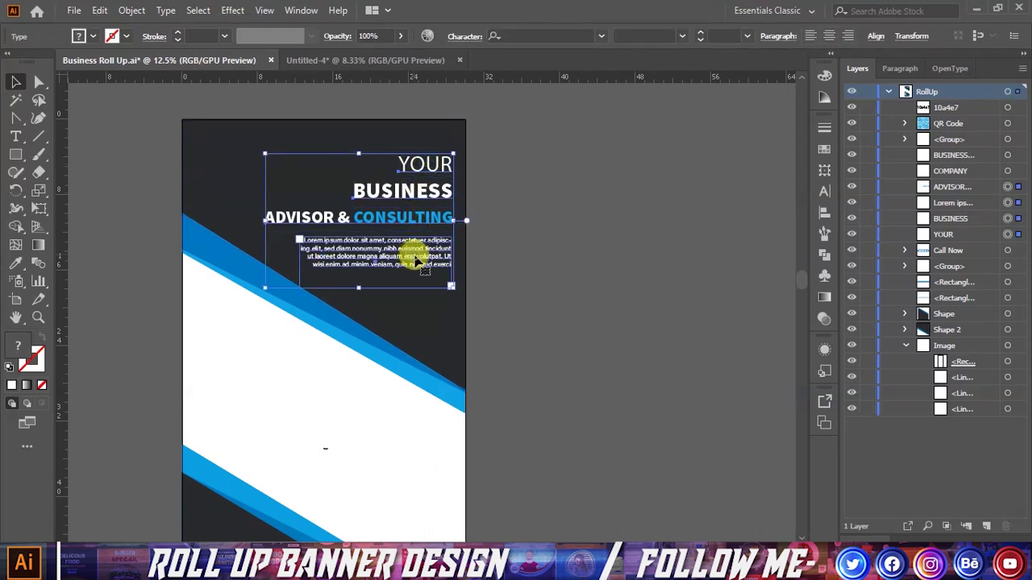
{"action": "scroll", "coordinate": [395, 232], "scroll_direction": "down", "scroll_amount": 1}
{"action": "left_click_drag", "start_coordinate": [374, 185], "coordinate": [352, 63]}
{"action": "left_click_drag", "start_coordinate": [432, 170], "coordinate": [478, 226]}
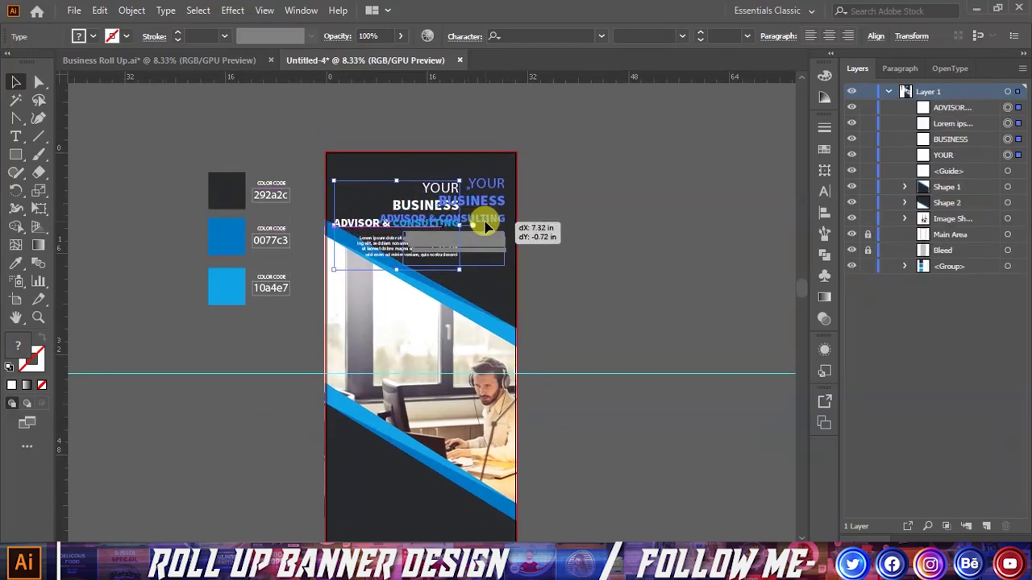
{"action": "left_click_drag", "start_coordinate": [477, 226], "coordinate": [484, 223]}
{"action": "scroll", "coordinate": [504, 214], "scroll_direction": "up", "scroll_amount": 1}
{"action": "mouse_move", "coordinate": [488, 134]}
{"action": "left_mouse_down"}
{"action": "mouse_move", "coordinate": [506, 123]}
{"action": "mouse_move", "coordinate": [502, 113]}
{"action": "left_mouse_up"}
{"action": "left_click", "coordinate": [555, 173]}
Enlarge the headline and paragraph block, shifting it slightly left and up
{"action": "left_click", "coordinate": [462, 182]}
{"action": "left_click", "coordinate": [471, 156], "text": "shift"}
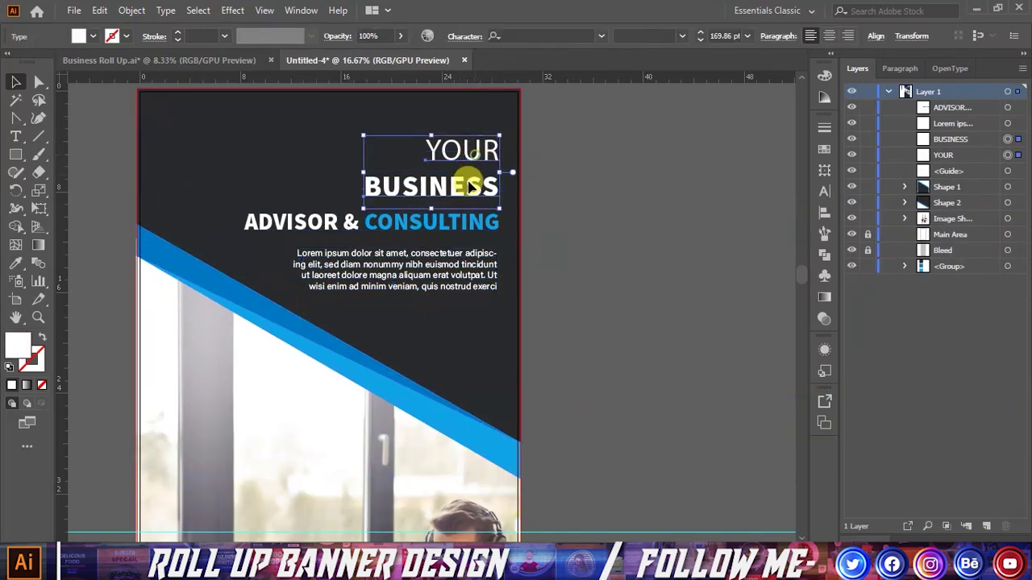
{"action": "left_click", "coordinate": [445, 224], "text": "shift"}
{"action": "left_click", "coordinate": [438, 260], "text": "shift"}
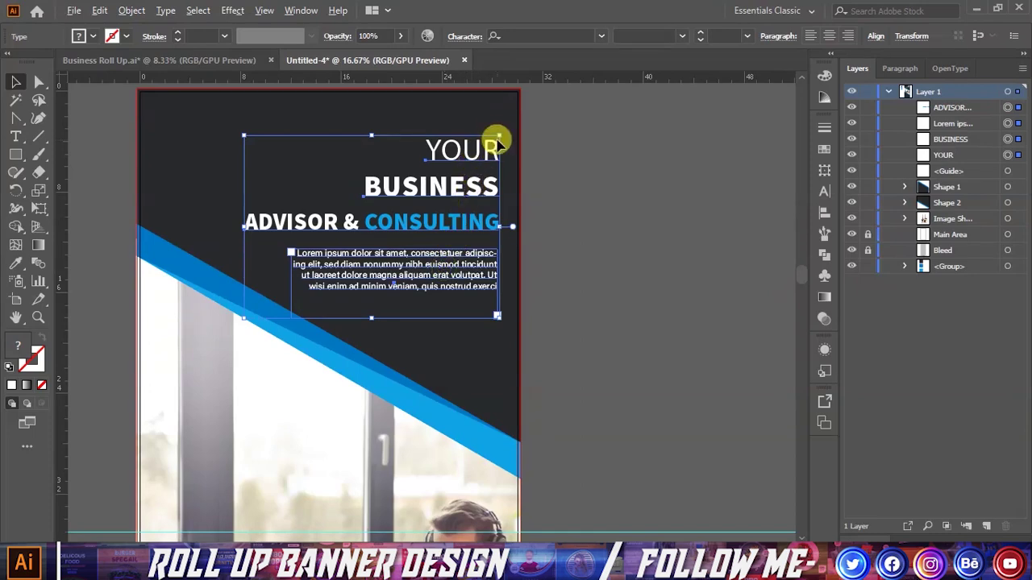
{"action": "left_click_drag", "start_coordinate": [499, 137], "coordinate": [518, 105]}
{"action": "scroll", "coordinate": [516, 178], "scroll_direction": "up", "scroll_amount": 1}
{"action": "left_click_drag", "start_coordinate": [471, 200], "coordinate": [463, 199]}
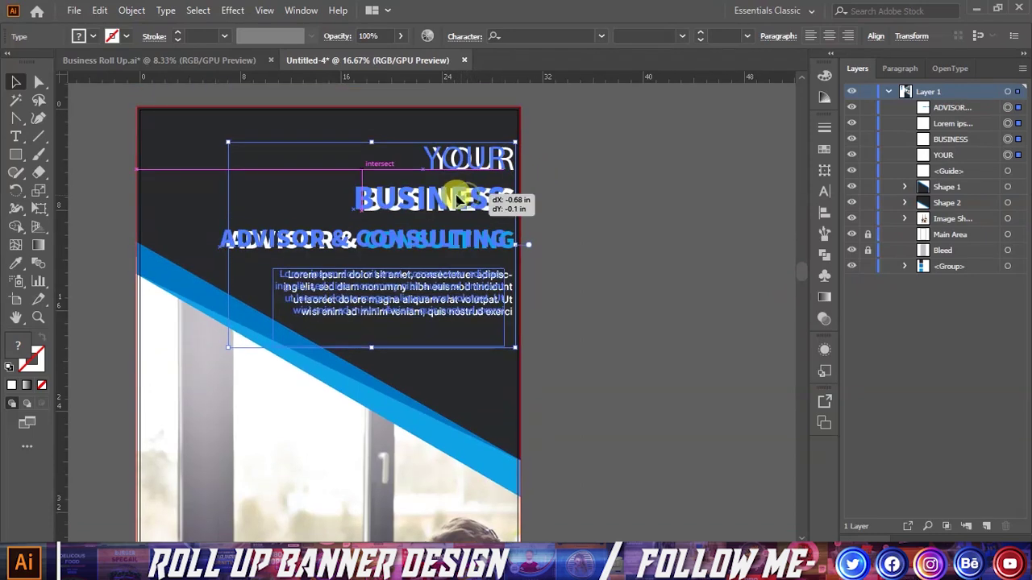
{"action": "key", "text": "Up"}
{"action": "key", "text": "Up"}
{"action": "key", "text": "Up"}
{"action": "key", "text": "Up"}
{"action": "key", "text": "Up"}
{"action": "key", "text": "Up"}
{"action": "key", "text": "Up"}
{"action": "key", "text": "Up"}
{"action": "key", "text": "Up"}
{"action": "key", "text": "Up"}
{"action": "key", "text": "Up"}
{"action": "key", "text": "Up"}
{"action": "key", "text": "Up"}
{"action": "key", "text": "Up"}
{"action": "key", "text": "Up"}
{"action": "key", "text": "Up"}
{"action": "key", "text": "Up"}
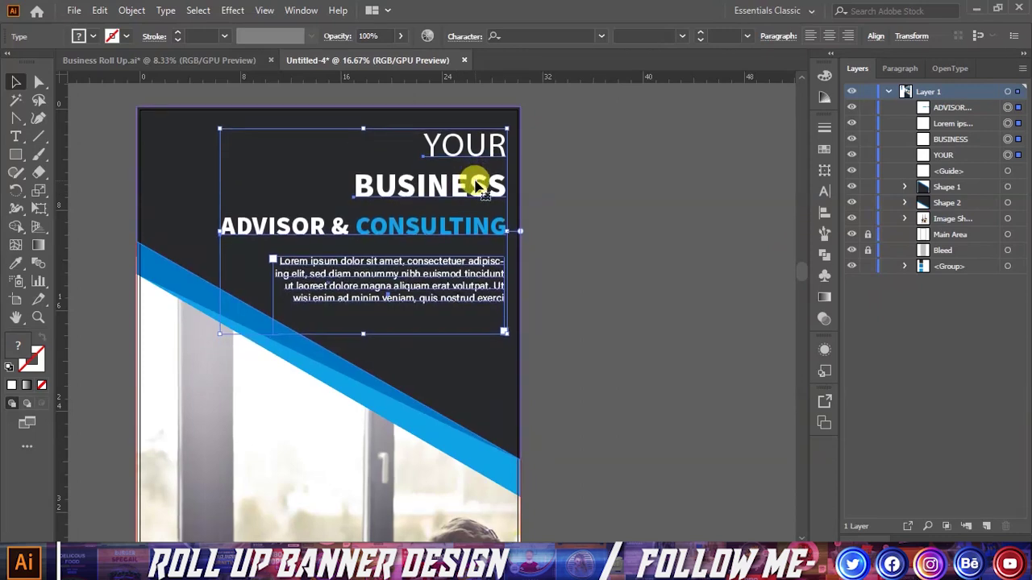
{"action": "left_click", "coordinate": [620, 226]}
Shorten the diagonal stripe and photo group by raising its bottom edge
{"action": "scroll", "coordinate": [597, 244], "scroll_direction": "down", "scroll_amount": 1}
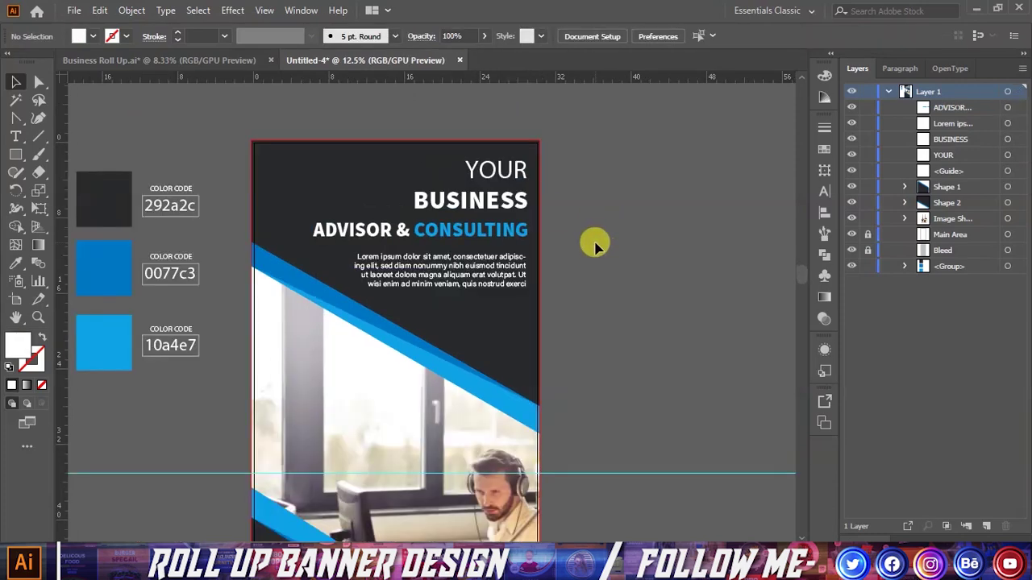
{"action": "scroll", "coordinate": [593, 247], "scroll_direction": "down", "scroll_amount": 1}
{"action": "scroll", "coordinate": [592, 249], "scroll_direction": "down", "scroll_amount": 1}
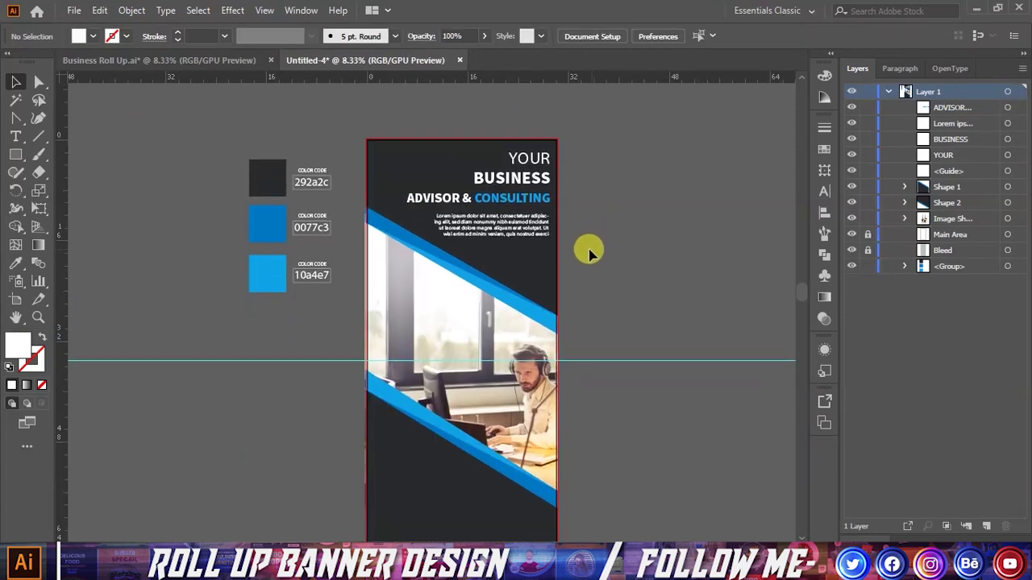
{"action": "scroll", "coordinate": [584, 253], "scroll_direction": "down", "scroll_amount": 1}
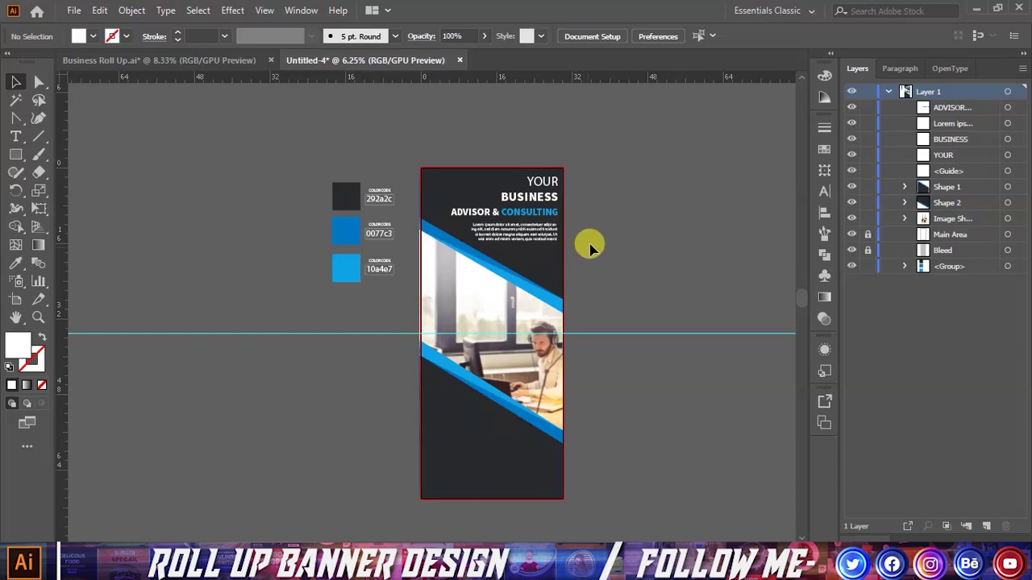
{"action": "scroll", "coordinate": [586, 247], "scroll_direction": "up", "scroll_amount": 2}
{"action": "left_click", "coordinate": [500, 295]}
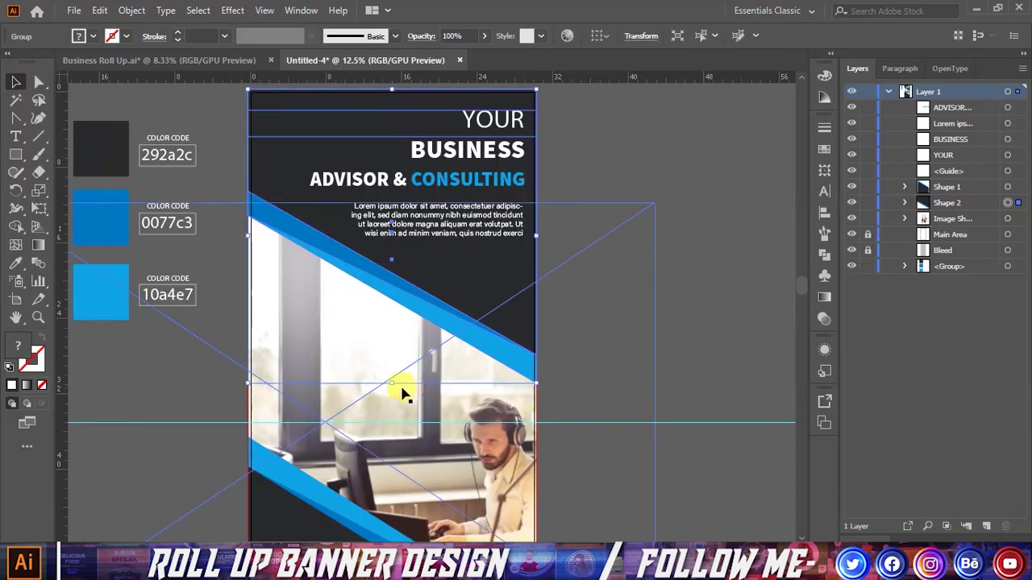
{"action": "left_click_drag", "start_coordinate": [393, 385], "coordinate": [392, 373]}
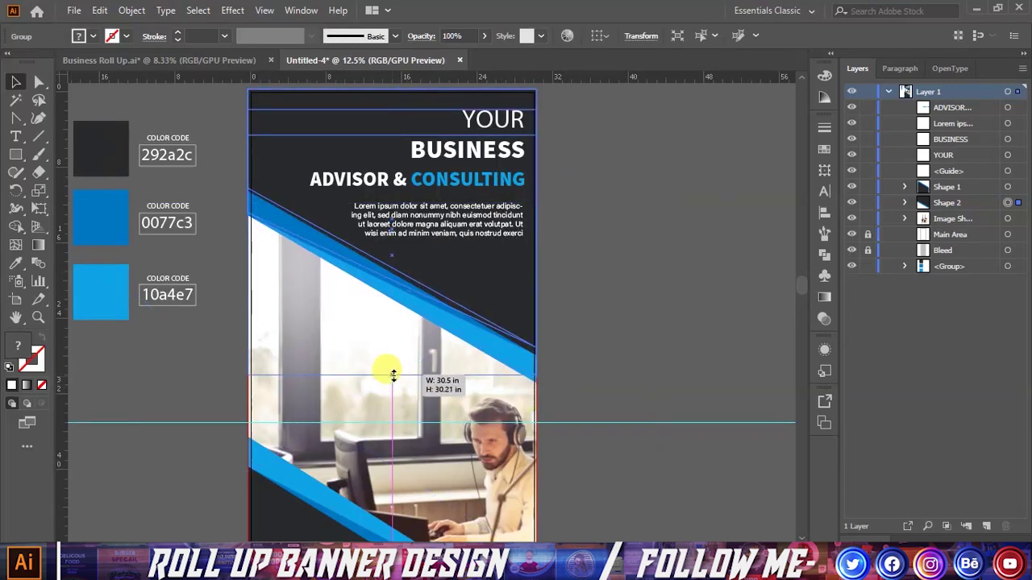
{"action": "left_click", "coordinate": [621, 269]}
Nudge the YOUR BUSINESS ADVISOR & CONSULTING headings and paragraph down slightly
{"action": "left_click", "coordinate": [516, 150]}
{"action": "left_click", "coordinate": [496, 119], "text": "shift"}
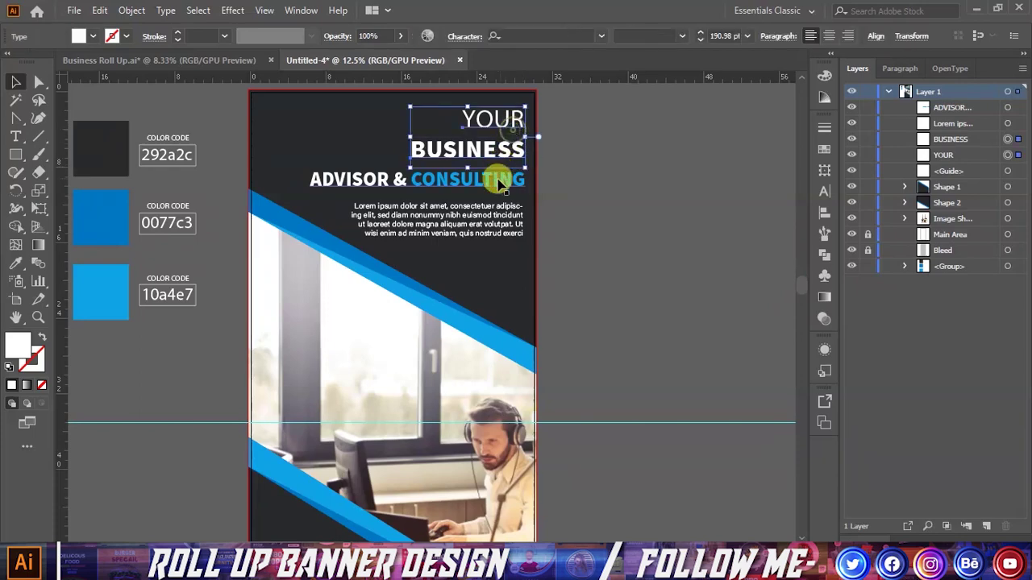
{"action": "left_click", "coordinate": [492, 179], "text": "shift"}
{"action": "left_click", "coordinate": [488, 230], "text": "shift"}
{"action": "key", "text": "Down"}
{"action": "key", "text": "Down"}
{"action": "key", "text": "Down"}
{"action": "key", "text": "Down"}
{"action": "key", "text": "Down"}
{"action": "key", "text": "Down"}
{"action": "key", "text": "Down"}
{"action": "key", "text": "Down"}
{"action": "left_click", "coordinate": [626, 246]}
Raise the photo and stripe group slightly, then return to Business Roll Up.ai
{"action": "scroll", "coordinate": [651, 292], "scroll_direction": "down", "scroll_amount": 1, "text": "alt"}
{"action": "scroll", "coordinate": [651, 293], "scroll_direction": "down", "scroll_amount": 2}
{"action": "scroll", "coordinate": [651, 293], "scroll_direction": "down", "scroll_amount": 1}
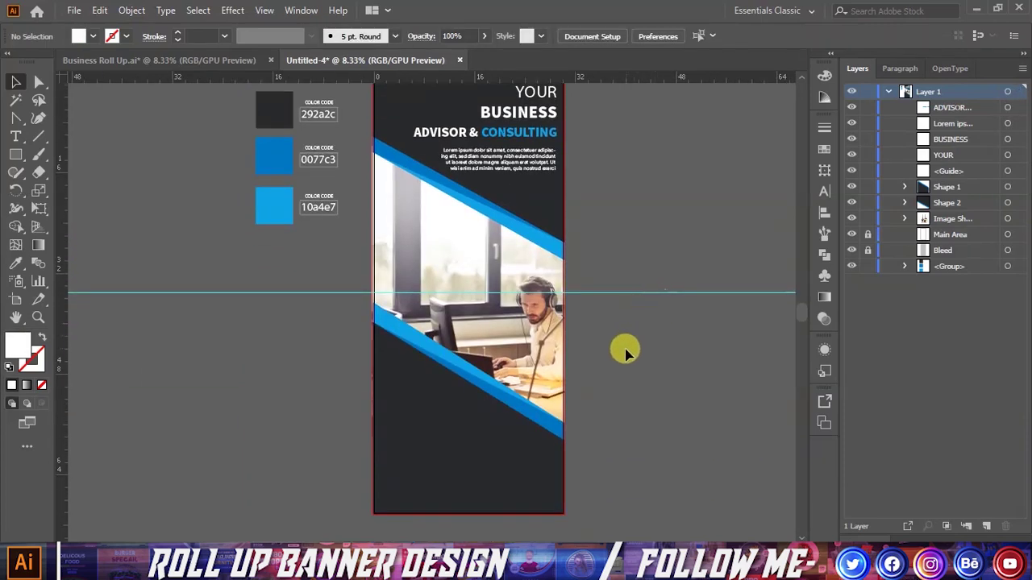
{"action": "scroll", "coordinate": [627, 351], "scroll_direction": "down", "scroll_amount": 1}
{"action": "left_click", "coordinate": [451, 390]}
{"action": "left_click_drag", "start_coordinate": [471, 263], "coordinate": [470, 252]}
{"action": "left_click", "coordinate": [615, 315]}
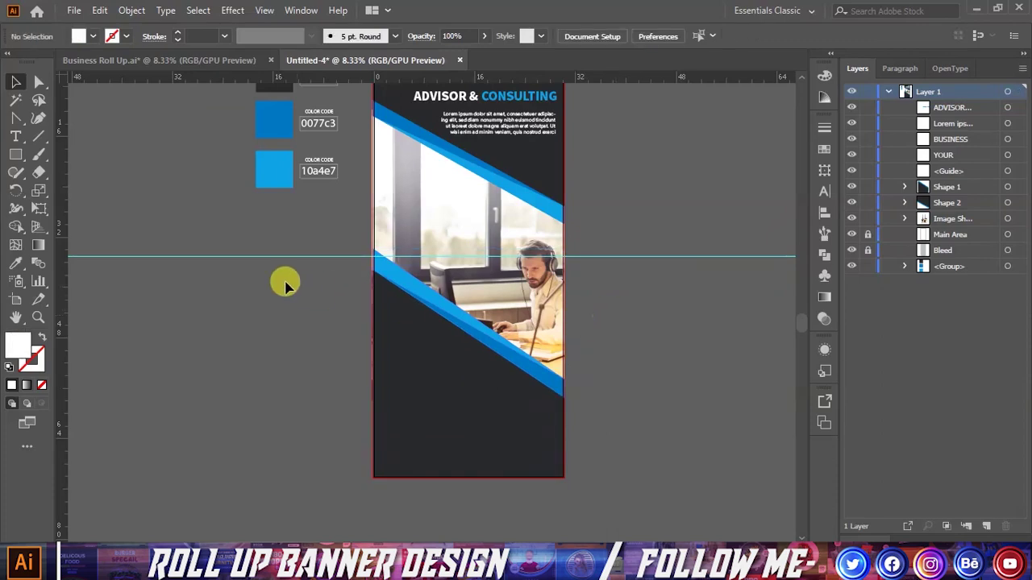
{"action": "scroll", "coordinate": [301, 290], "scroll_direction": "down", "scroll_amount": 1, "text": "alt"}
{"action": "left_click", "coordinate": [207, 62]}
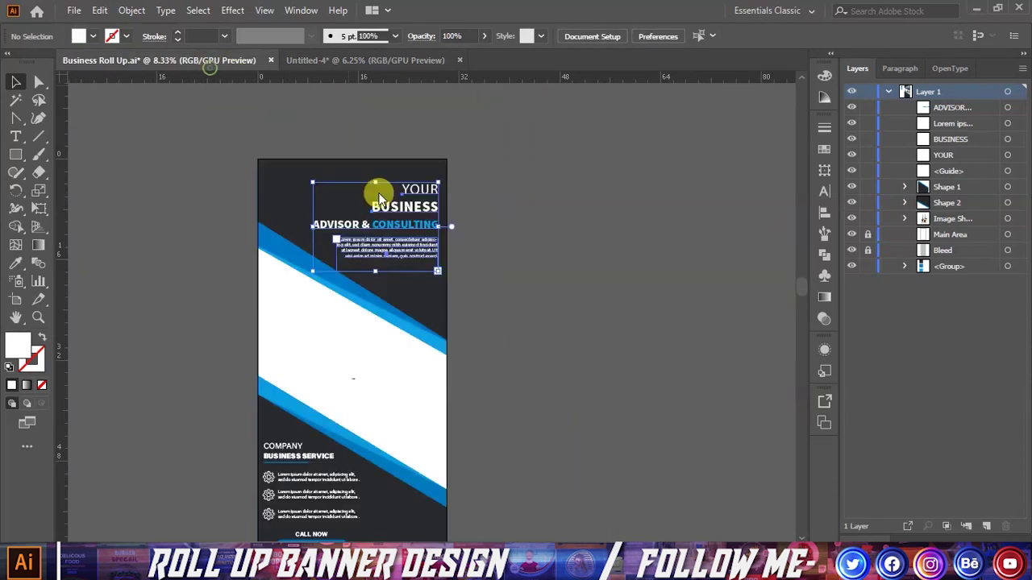
In the reference, select the COMPANY and BUSINESS SERVICE headings plus the blue underline
{"action": "left_click_drag", "start_coordinate": [369, 191], "coordinate": [438, 270]}
{"action": "left_click", "coordinate": [470, 380]}
{"action": "scroll", "coordinate": [321, 362], "scroll_direction": "up", "scroll_amount": 2, "text": "alt"}
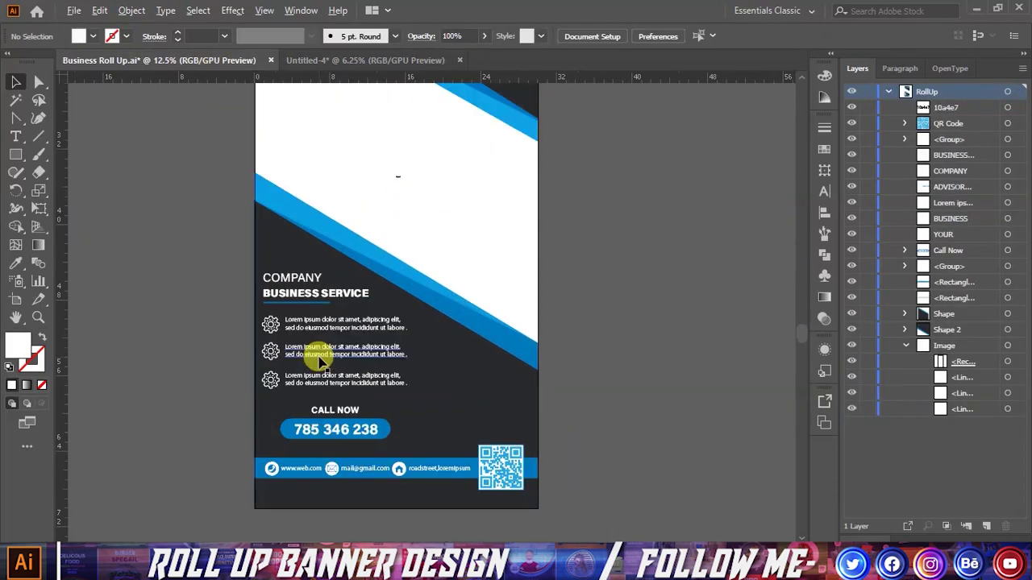
{"action": "scroll", "coordinate": [295, 271], "scroll_direction": "up", "scroll_amount": 1, "text": "alt"}
{"action": "left_click", "coordinate": [296, 270]}
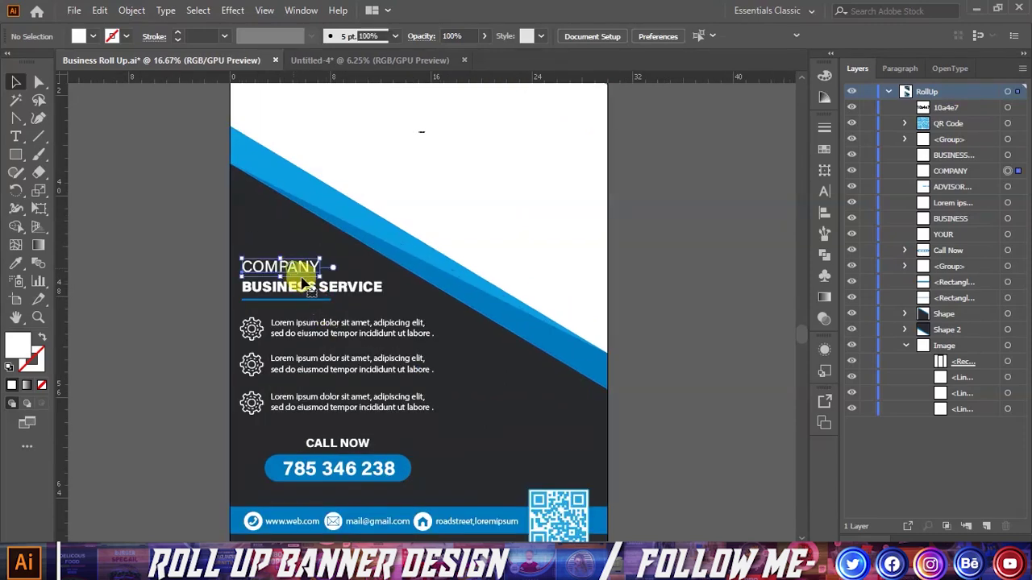
{"action": "left_click", "coordinate": [329, 290], "text": "shift"}
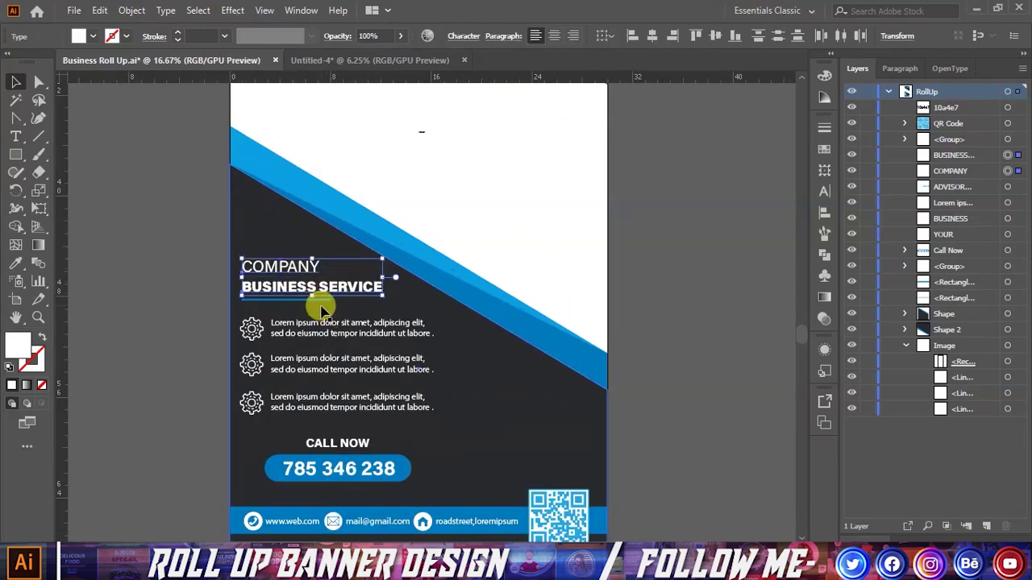
{"action": "scroll", "coordinate": [282, 314], "scroll_direction": "up", "scroll_amount": 2, "text": "alt"}
{"action": "left_click", "coordinate": [302, 288], "text": "shift"}
{"action": "scroll", "coordinate": [304, 298], "scroll_direction": "down", "scroll_amount": 1, "text": "alt"}
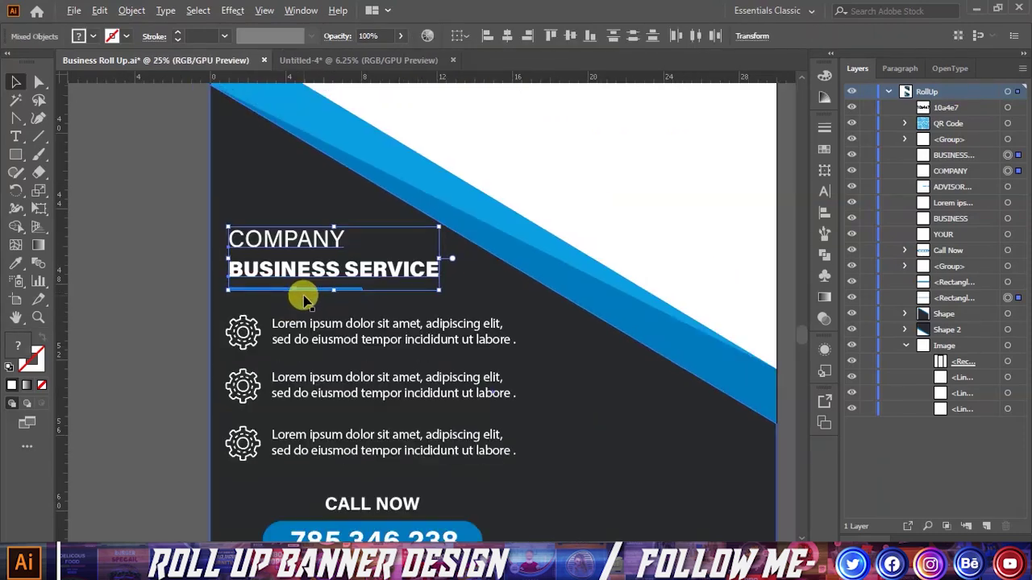
Place the heading group on Untitled-4's lower dark panel near the left margin
{"action": "left_click_drag", "start_coordinate": [379, 282], "coordinate": [370, 68]}
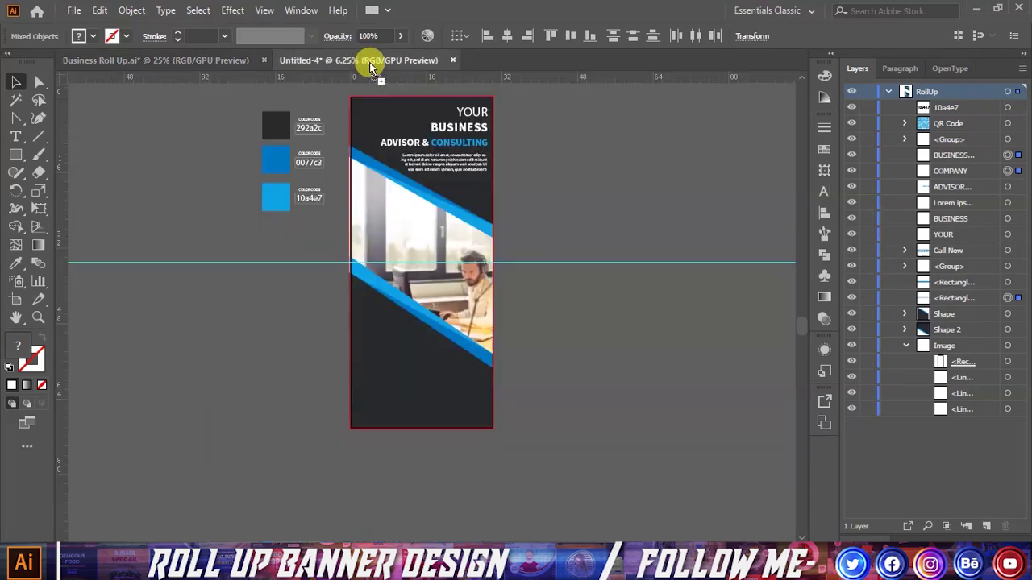
{"action": "left_click_drag", "start_coordinate": [383, 328], "coordinate": [380, 338]}
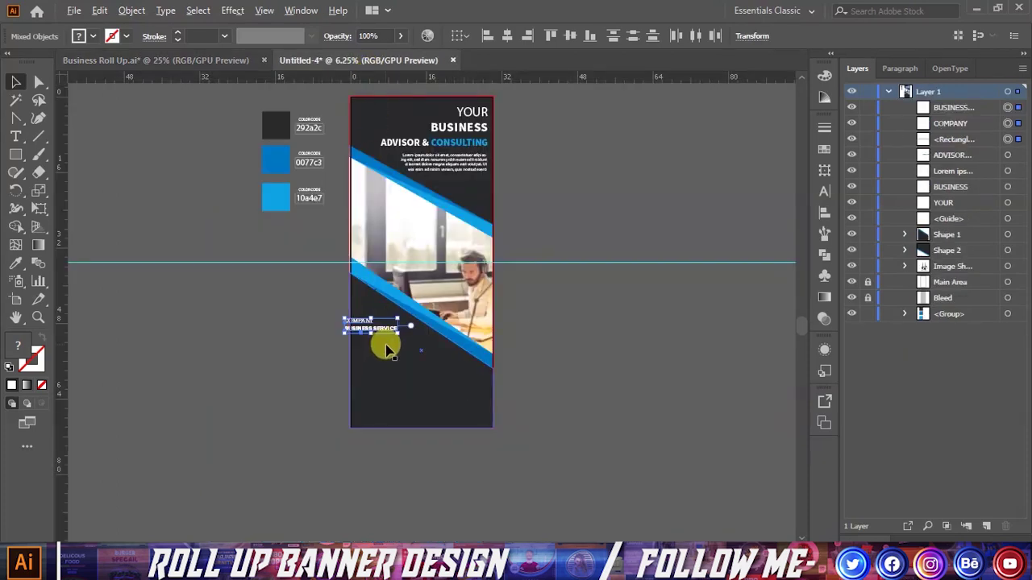
{"action": "scroll", "coordinate": [382, 339], "scroll_direction": "up", "scroll_amount": 4, "text": "alt"}
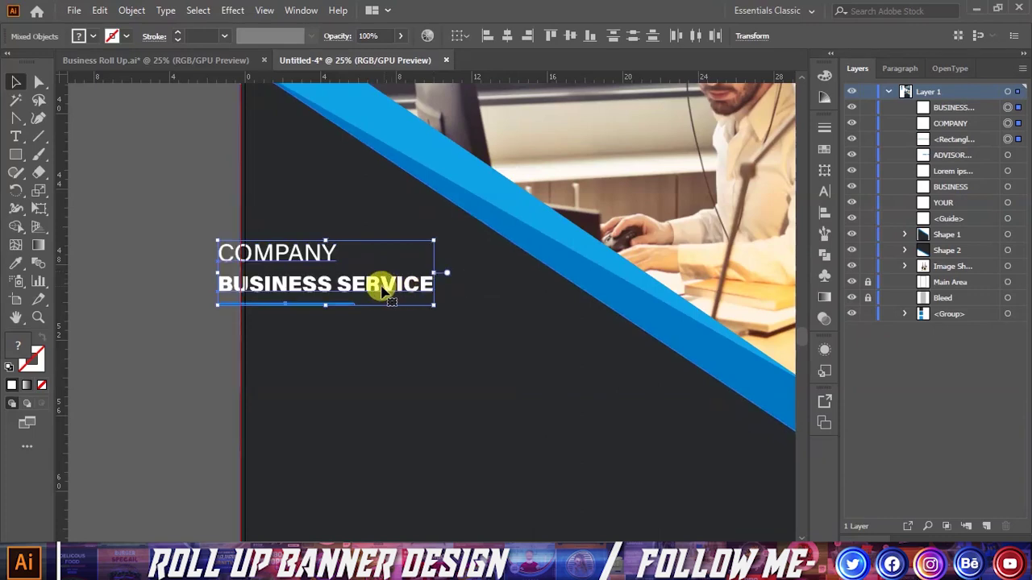
{"action": "mouse_move", "coordinate": [382, 285]}
{"action": "left_mouse_down"}
{"action": "mouse_move", "coordinate": [473, 283]}
{"action": "mouse_move", "coordinate": [446, 290]}
{"action": "mouse_move", "coordinate": [460, 290]}
{"action": "left_mouse_up"}
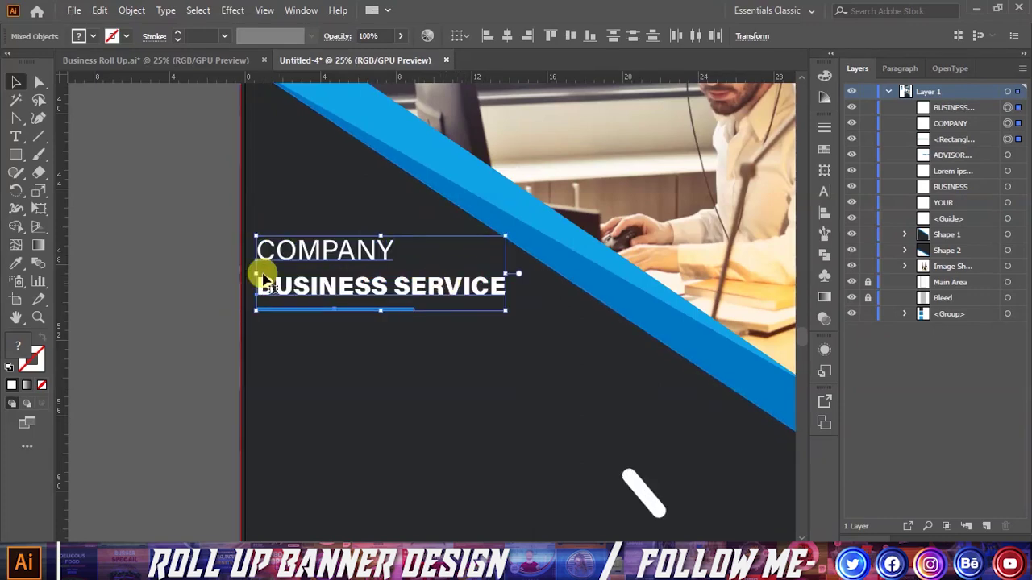
{"action": "key", "text": "Right"}
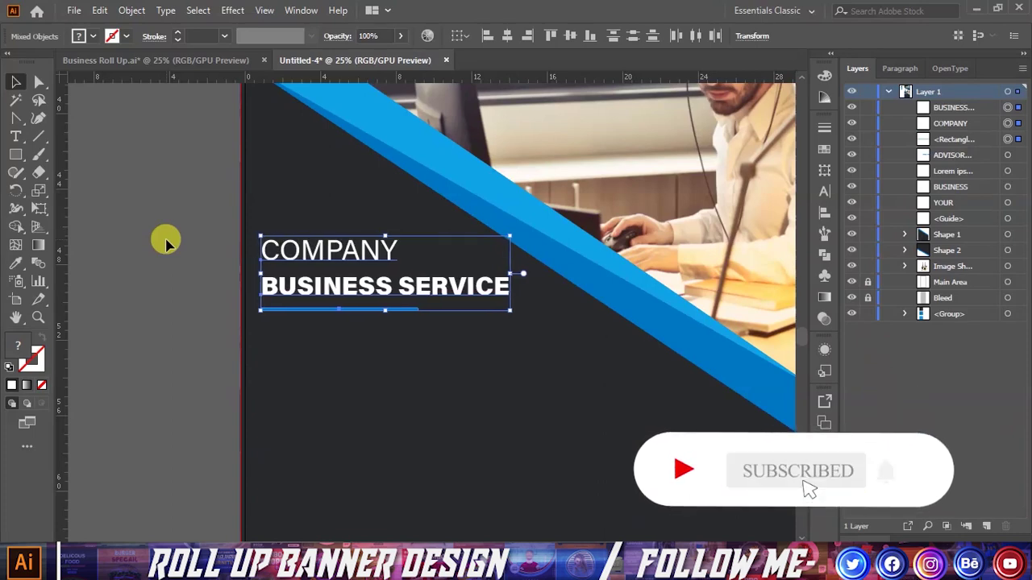
{"action": "left_click", "coordinate": [202, 239]}
Scroll through the banner to check it, then return to Business Roll Up.ai
{"action": "scroll", "coordinate": [201, 239], "scroll_direction": "down", "scroll_amount": 1}
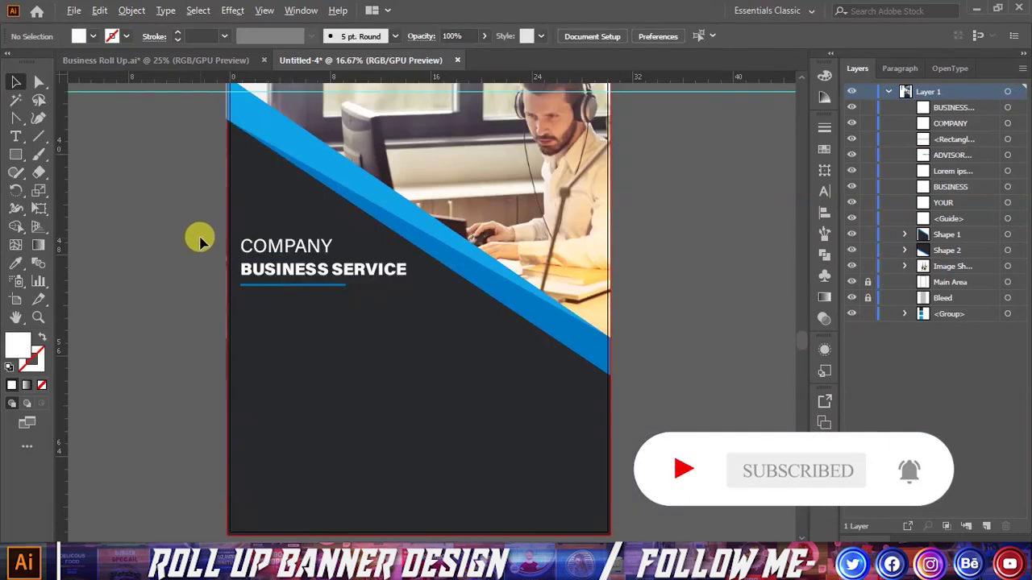
{"action": "scroll", "coordinate": [201, 240], "scroll_direction": "down", "scroll_amount": 1}
{"action": "scroll", "coordinate": [370, 310], "scroll_direction": "up", "scroll_amount": 2}
{"action": "scroll", "coordinate": [370, 310], "scroll_direction": "down", "scroll_amount": 1}
{"action": "scroll", "coordinate": [369, 295], "scroll_direction": "up", "scroll_amount": 2}
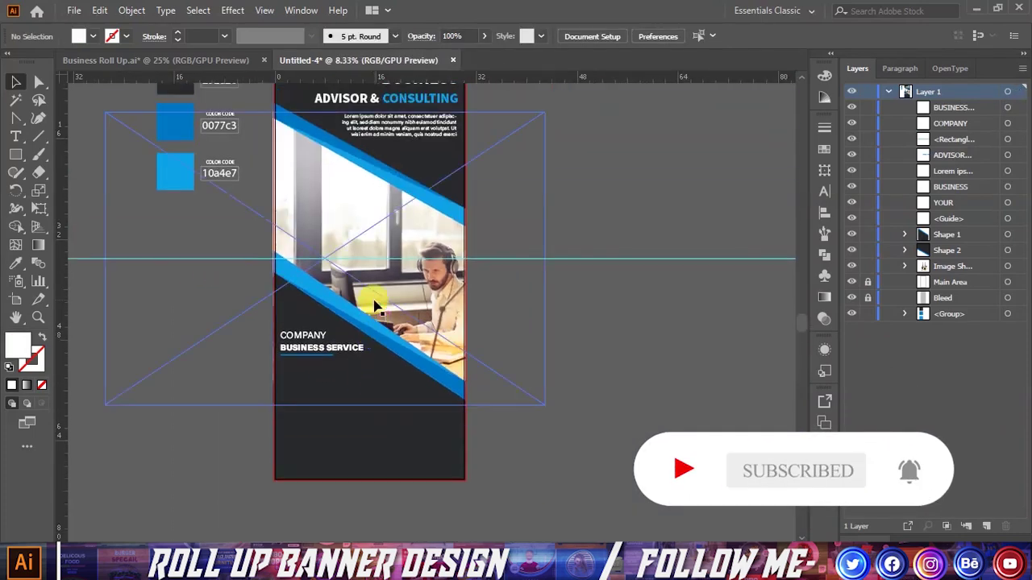
{"action": "scroll", "coordinate": [306, 269], "scroll_direction": "up", "scroll_amount": 1}
{"action": "scroll", "coordinate": [302, 272], "scroll_direction": "up", "scroll_amount": 1}
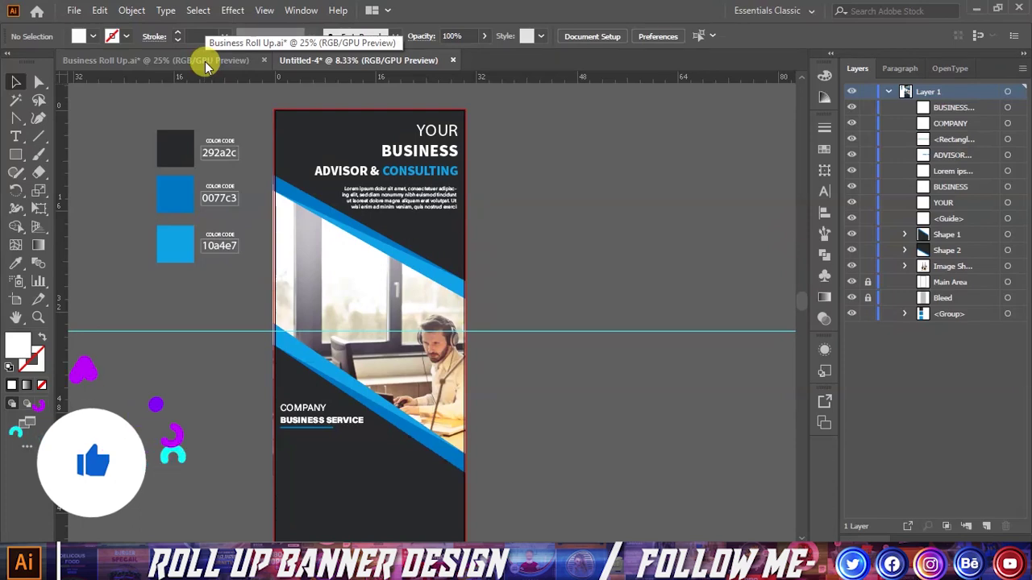
{"action": "left_click", "coordinate": [206, 67]}
Copy the three gear-icon service rows into Untitled-4 beneath BUSINESS SERVICE
{"action": "scroll", "coordinate": [322, 169], "scroll_direction": "down", "scroll_amount": 3}
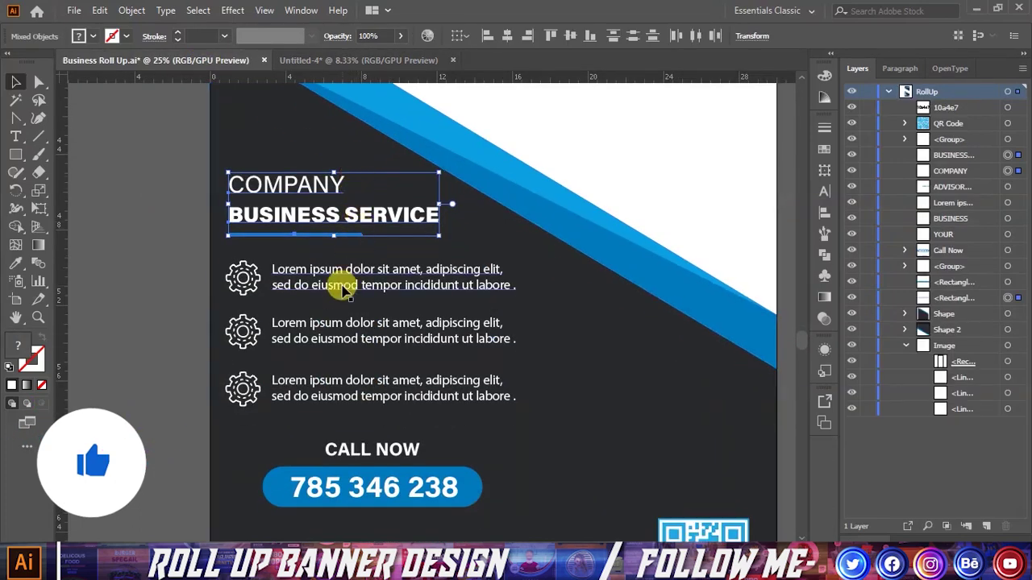
{"action": "left_click", "coordinate": [346, 334]}
{"action": "mouse_move", "coordinate": [347, 335]}
{"action": "left_mouse_down"}
{"action": "mouse_move", "coordinate": [337, 62]}
{"action": "mouse_move", "coordinate": [313, 453]}
{"action": "left_mouse_up"}
{"action": "scroll", "coordinate": [311, 439], "scroll_direction": "down", "scroll_amount": 1}
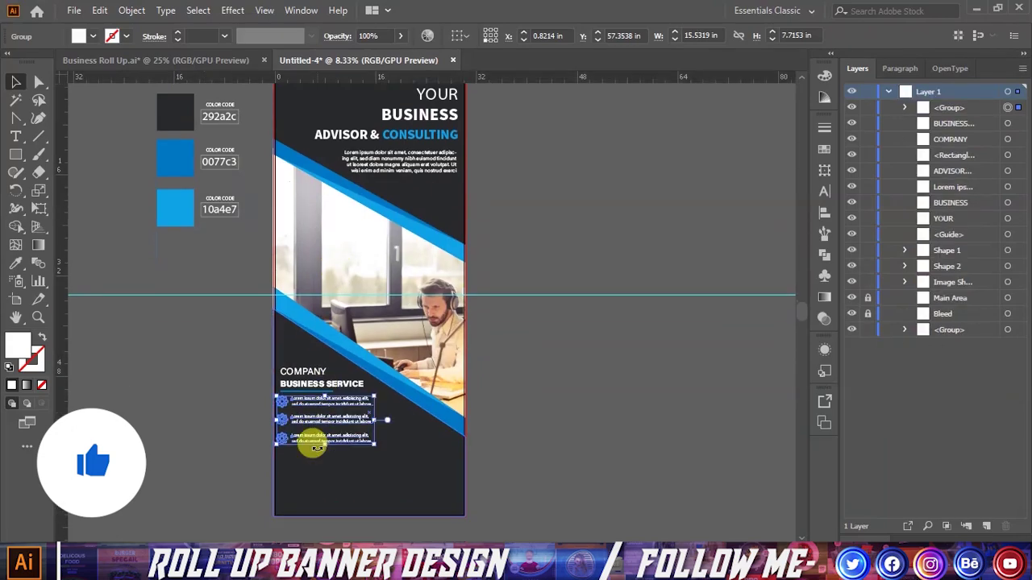
{"action": "scroll", "coordinate": [309, 443], "scroll_direction": "up", "scroll_amount": 5}
{"action": "left_click_drag", "start_coordinate": [304, 251], "coordinate": [331, 252]}
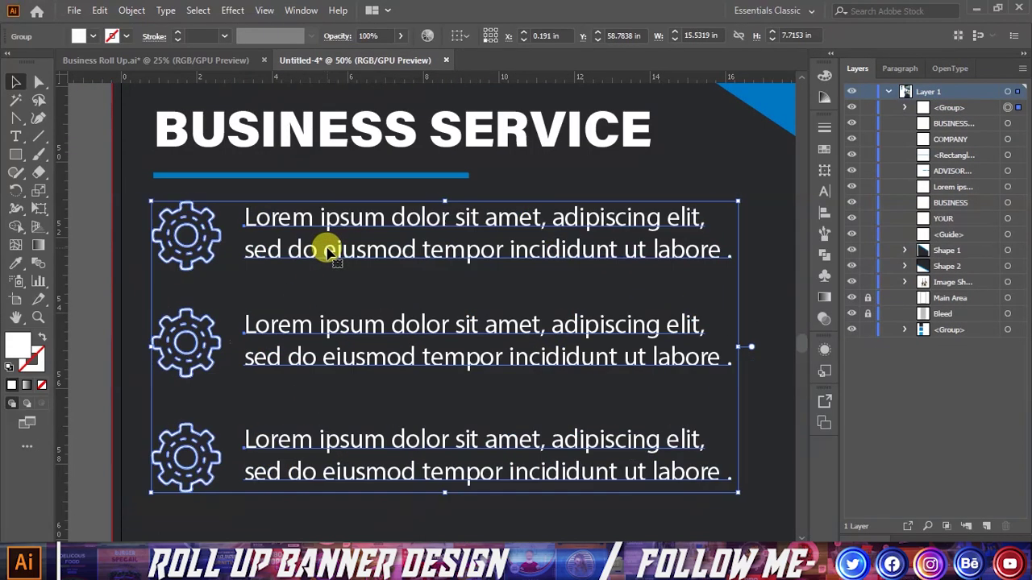
Left-align the service rows, underline, BUSINESS SERVICE and COMPANY, then nudge the block right
{"action": "left_click", "coordinate": [242, 174], "text": "shift"}
{"action": "left_click", "coordinate": [250, 137], "text": "shift"}
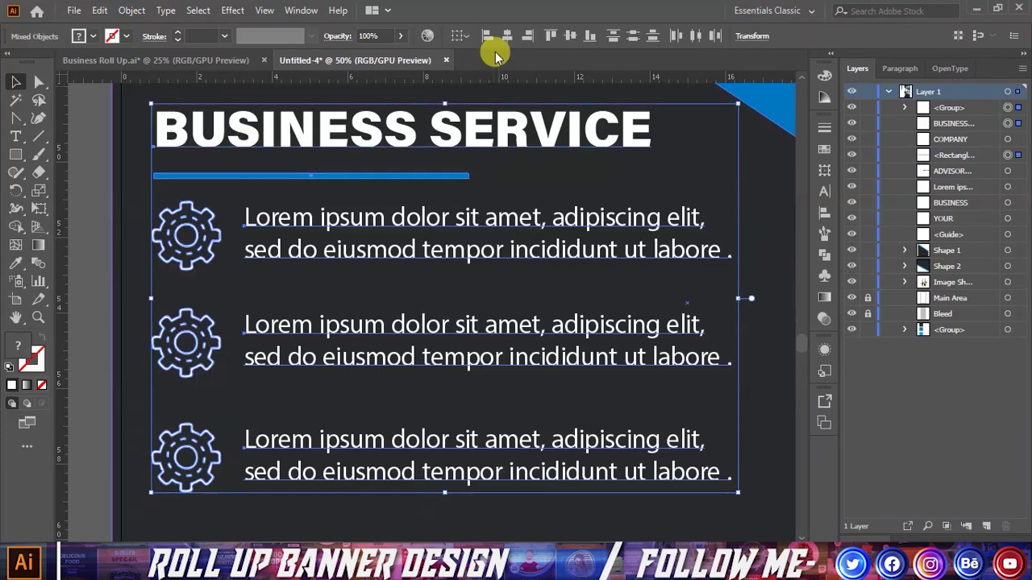
{"action": "left_click", "coordinate": [488, 37]}
{"action": "scroll", "coordinate": [373, 314], "scroll_direction": "down", "scroll_amount": 2, "text": "alt"}
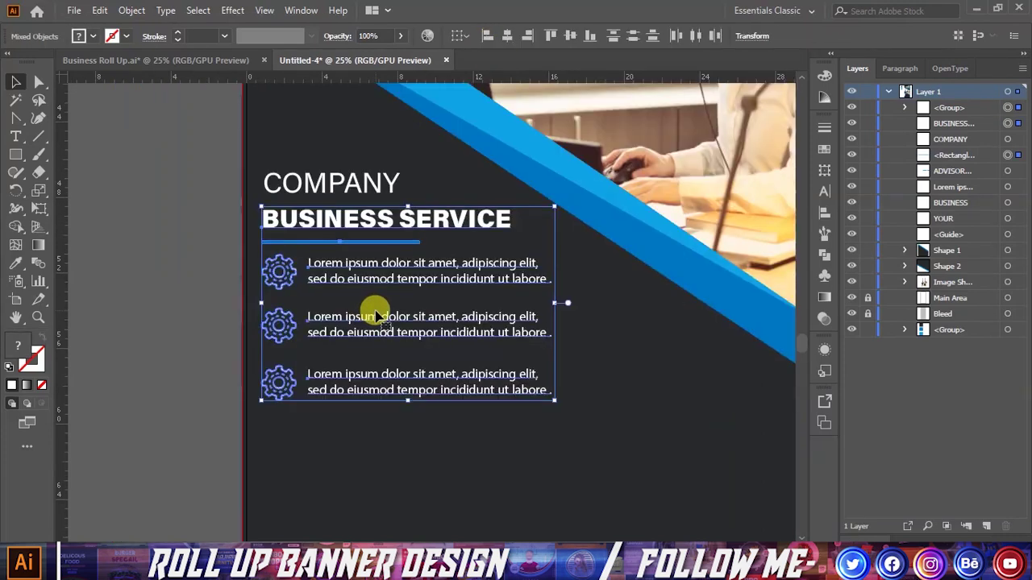
{"action": "left_click", "coordinate": [283, 159], "text": "shift"}
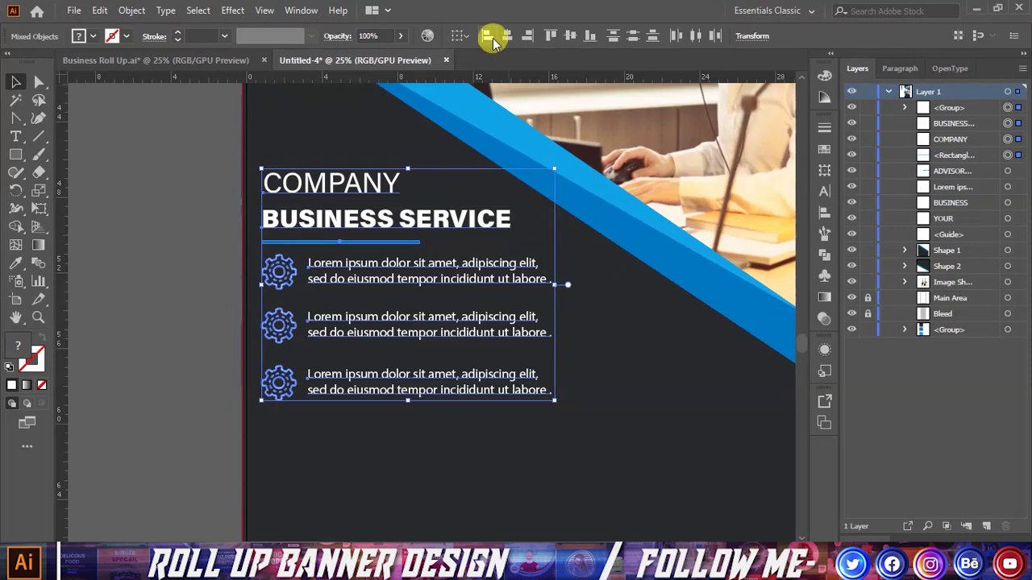
{"action": "left_click", "coordinate": [492, 37]}
{"action": "key", "text": "Right"}
{"action": "key", "text": "Right"}
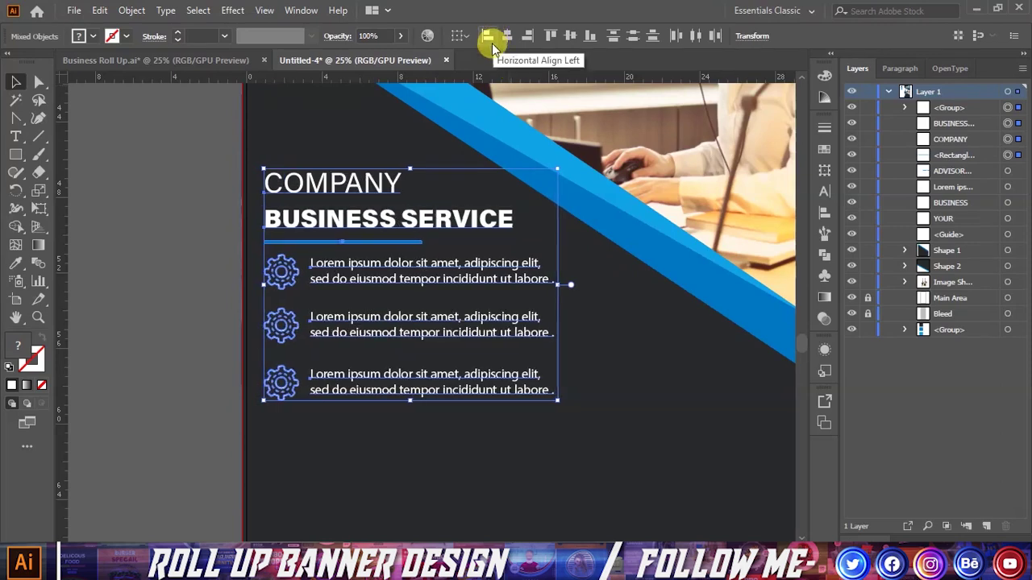
{"action": "key", "text": "Right"}
{"action": "key", "text": "Right"}
{"action": "key", "text": "Right"}
{"action": "scroll", "coordinate": [292, 173], "scroll_direction": "down", "scroll_amount": 3}
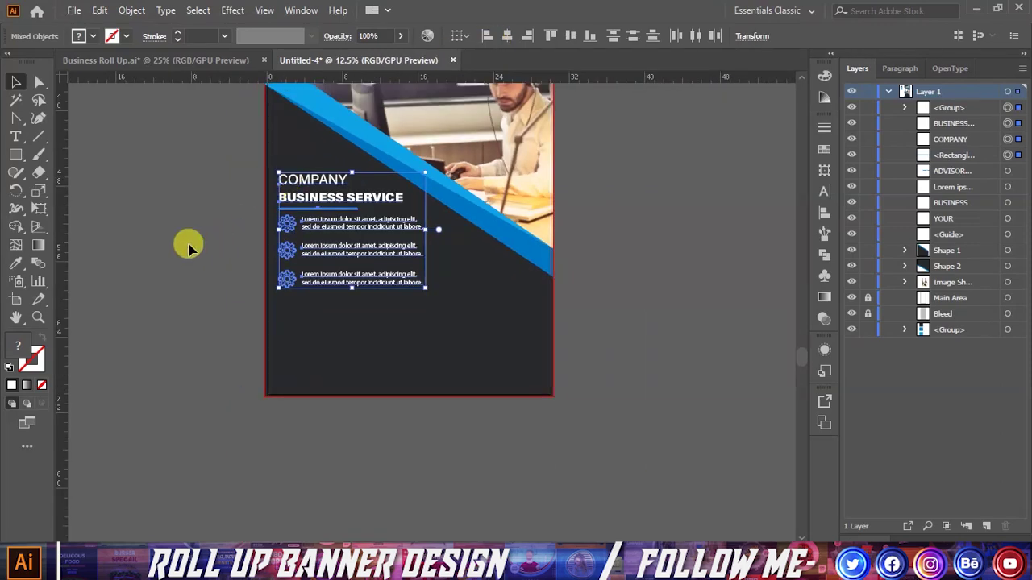
{"action": "left_click", "coordinate": [193, 239]}
{"action": "scroll", "coordinate": [278, 387], "scroll_direction": "up", "scroll_amount": 3}
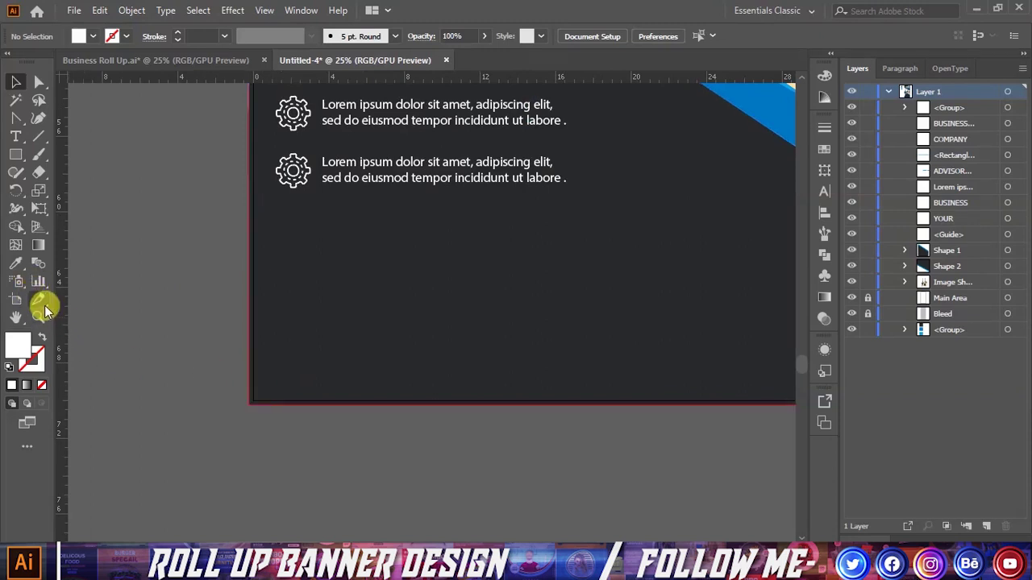
Draw a small white square of about 1.69 × 1.53 in at the artboard's bottom-left corner
{"action": "left_click", "coordinate": [16, 154]}
{"action": "scroll", "coordinate": [219, 336], "scroll_direction": "up", "scroll_amount": 2}
{"action": "scroll", "coordinate": [265, 443], "scroll_direction": "up", "scroll_amount": 1}
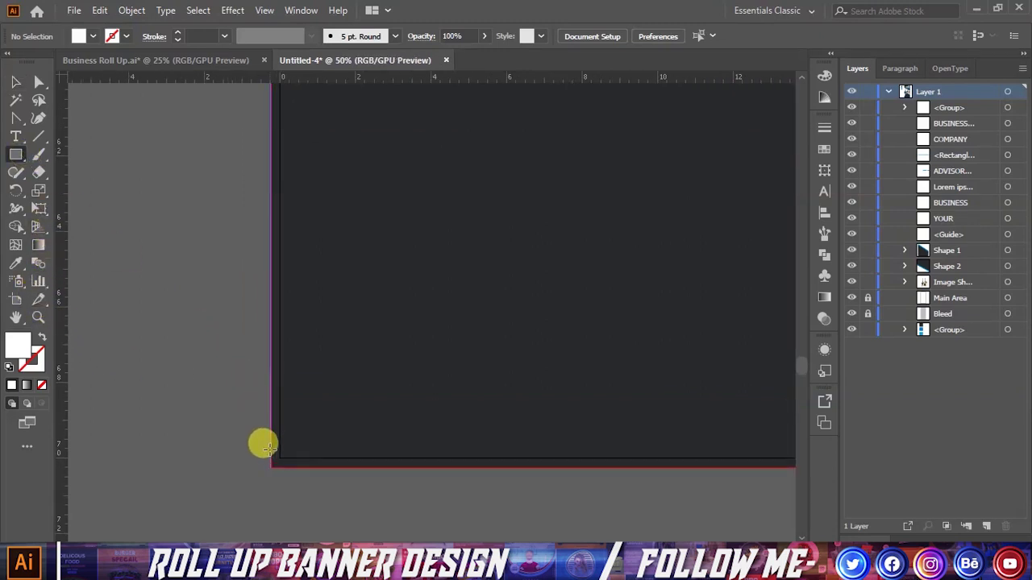
{"action": "left_click_drag", "start_coordinate": [268, 466], "coordinate": [342, 404]}
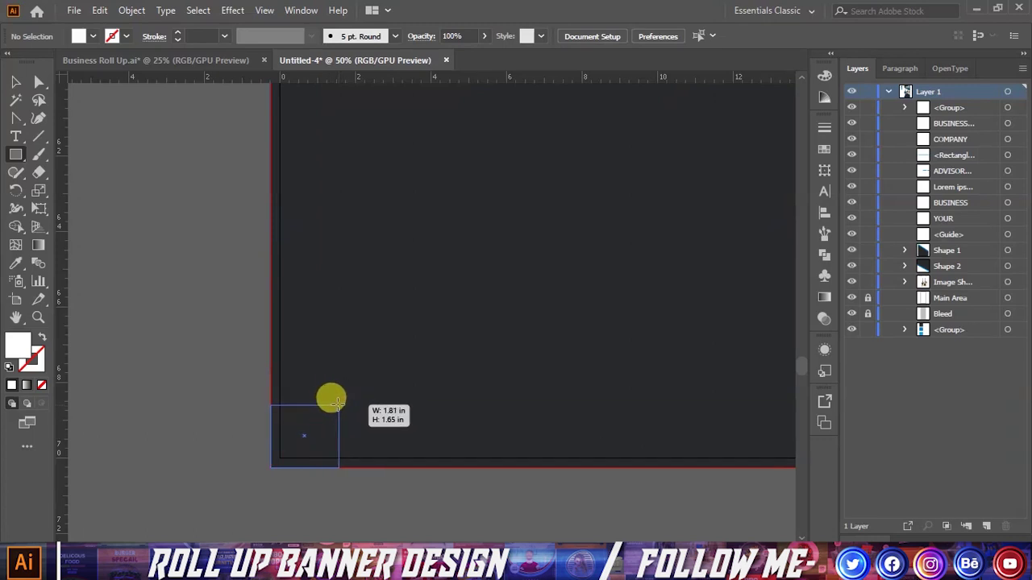
{"action": "left_click_drag", "start_coordinate": [338, 403], "coordinate": [337, 402]}
{"action": "scroll", "coordinate": [327, 403], "scroll_direction": "down", "scroll_amount": 2}
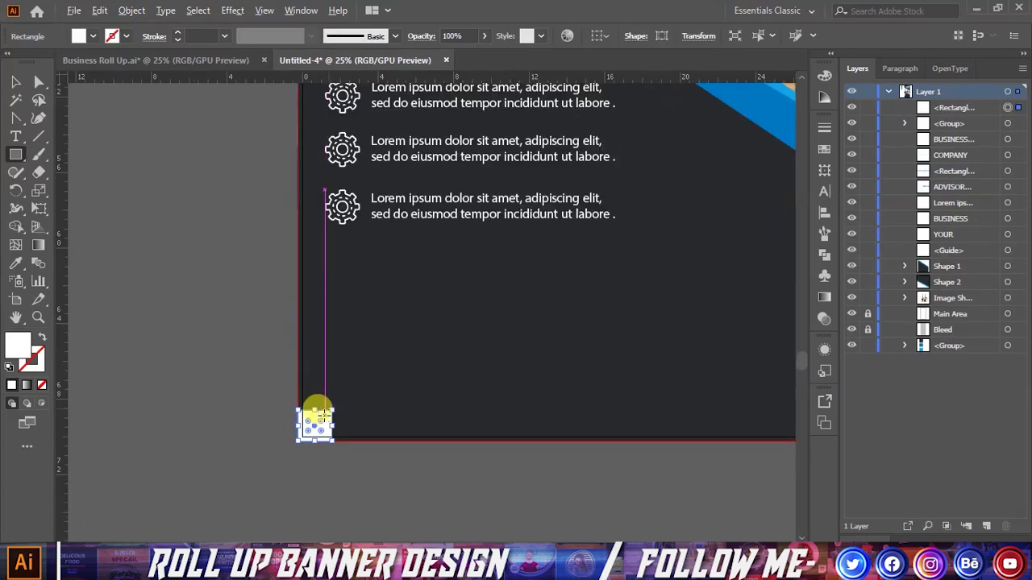
{"action": "scroll", "coordinate": [334, 407], "scroll_direction": "up", "scroll_amount": 2}
{"action": "scroll", "coordinate": [328, 406], "scroll_direction": "up", "scroll_amount": 2}
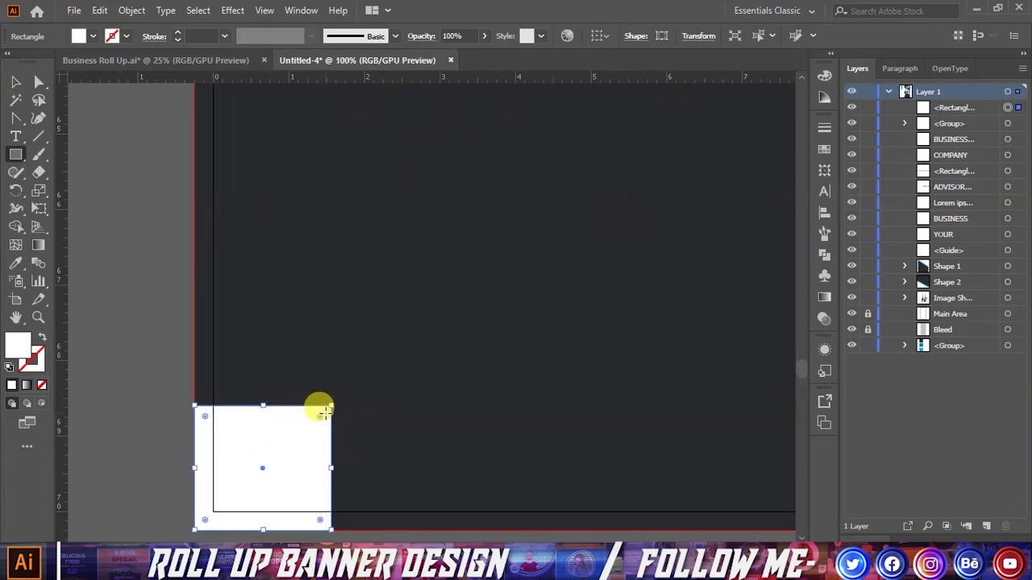
{"action": "left_click_drag", "start_coordinate": [329, 405], "coordinate": [322, 415]}
{"action": "scroll", "coordinate": [306, 422], "scroll_direction": "down", "scroll_amount": 4}
{"action": "scroll", "coordinate": [120, 214], "scroll_direction": "up", "scroll_amount": 5}
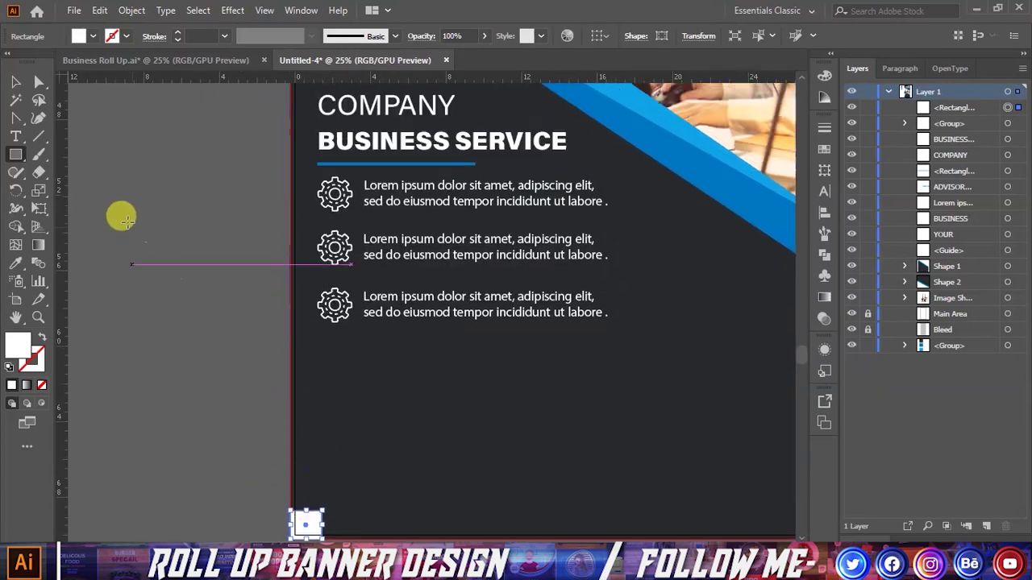
Alt-drag a copy of the square into the bottom-right corner
{"action": "left_click", "coordinate": [15, 81]}
{"action": "scroll", "coordinate": [271, 431], "scroll_direction": "down", "scroll_amount": 3}
{"action": "scroll", "coordinate": [175, 408], "scroll_direction": "down", "scroll_amount": 2}
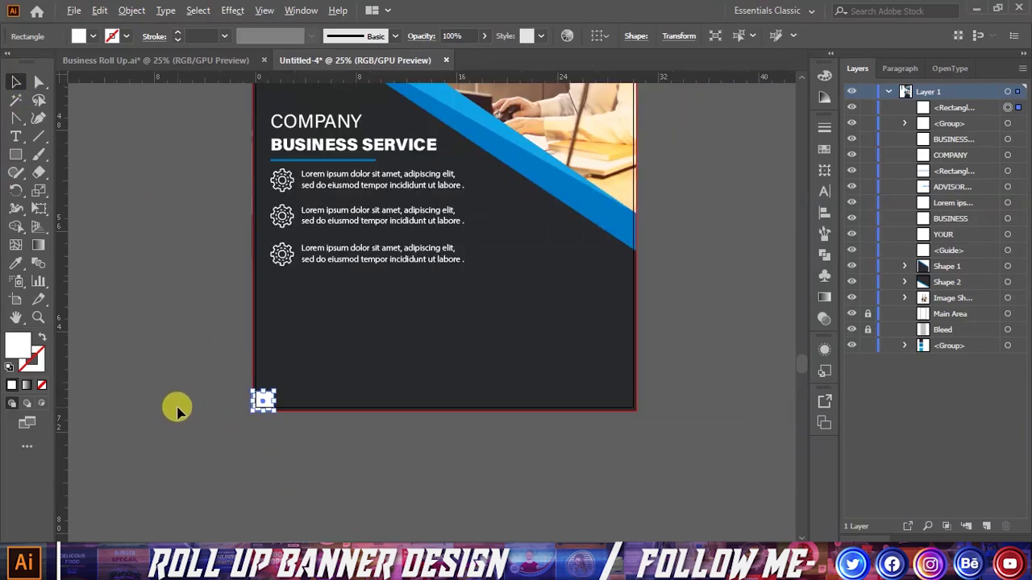
{"action": "scroll", "coordinate": [210, 410], "scroll_direction": "down", "scroll_amount": 1}
{"action": "left_click_drag", "start_coordinate": [242, 407], "coordinate": [514, 409]}
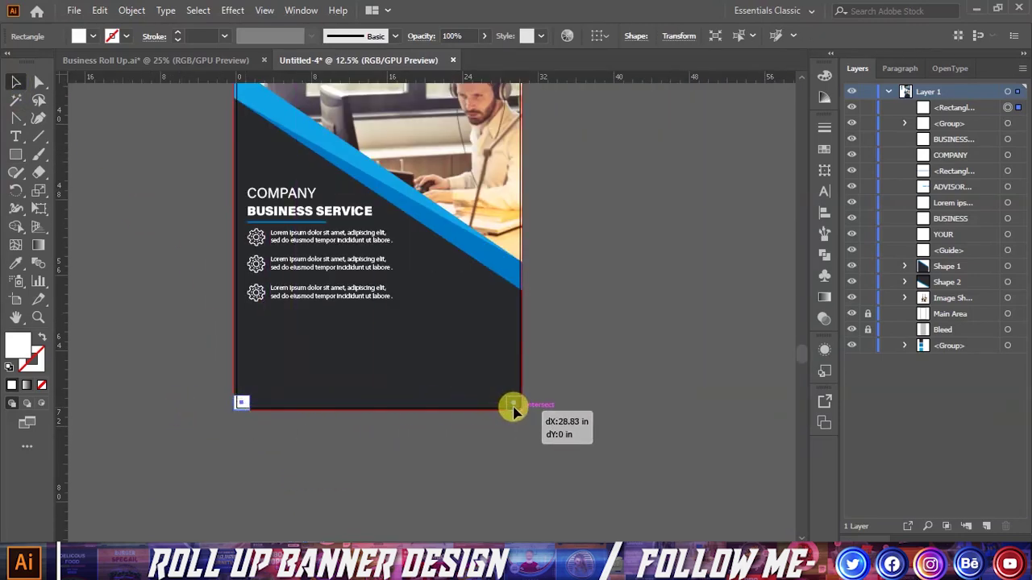
{"action": "left_click_drag", "start_coordinate": [515, 409], "coordinate": [511, 406]}
{"action": "scroll", "coordinate": [511, 406], "scroll_direction": "up", "scroll_amount": 4}
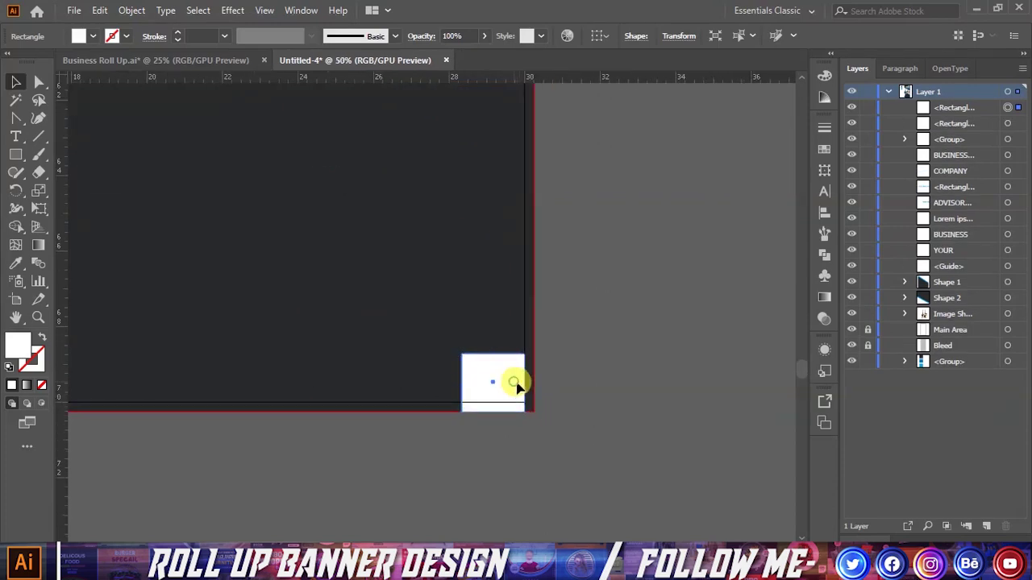
{"action": "left_click_drag", "start_coordinate": [516, 385], "coordinate": [520, 395]}
{"action": "scroll", "coordinate": [518, 407], "scroll_direction": "down", "scroll_amount": 2}
{"action": "scroll", "coordinate": [518, 410], "scroll_direction": "down", "scroll_amount": 1}
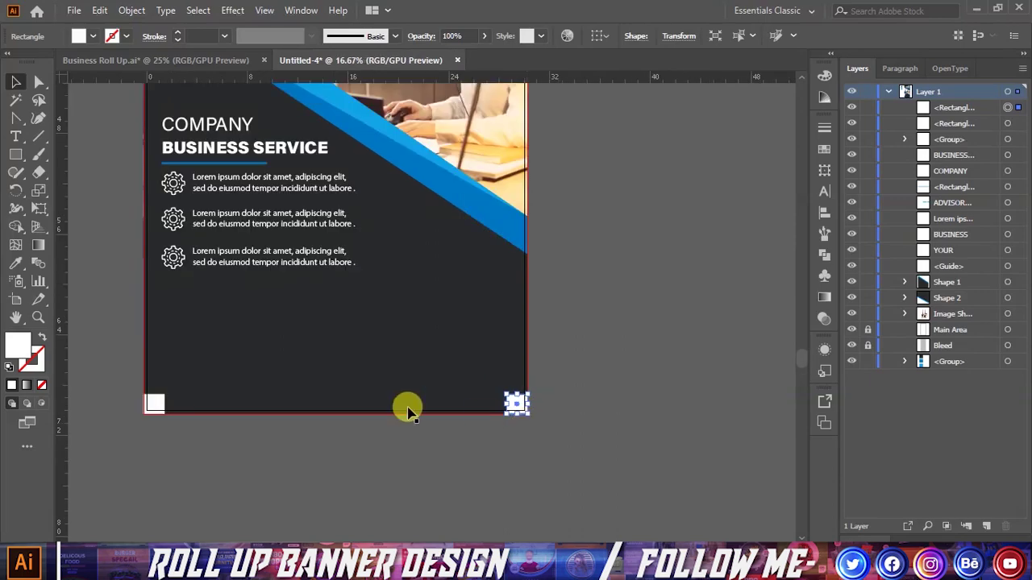
Select both bottom corner squares and Alt-drag copies toward the artboard top
{"action": "left_click", "coordinate": [153, 403], "text": "shift"}
{"action": "scroll", "coordinate": [482, 451], "scroll_direction": "up", "scroll_amount": 2}
{"action": "scroll", "coordinate": [505, 472], "scroll_direction": "up", "scroll_amount": 2}
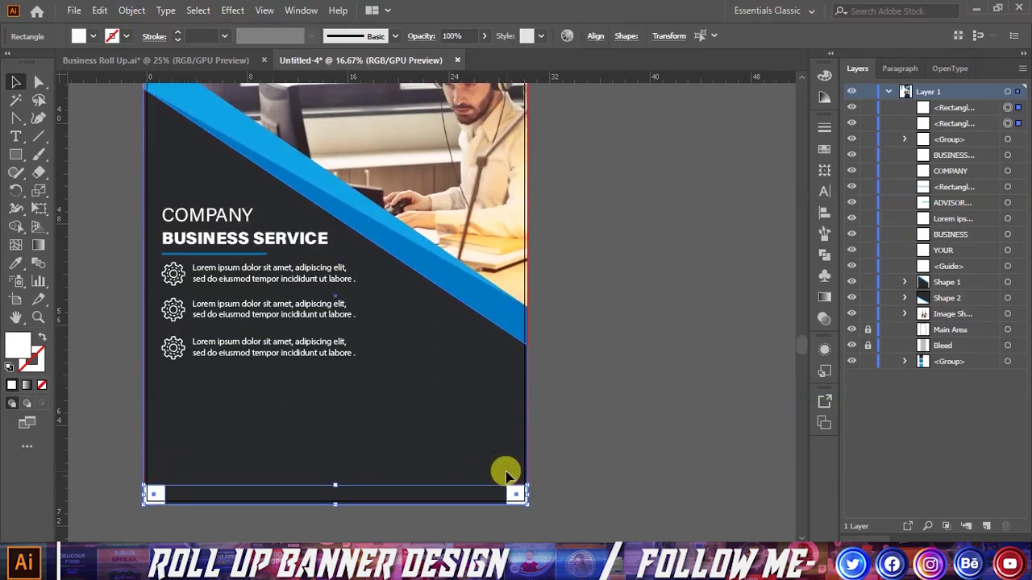
{"action": "left_click_drag", "start_coordinate": [513, 495], "coordinate": [516, 436]}
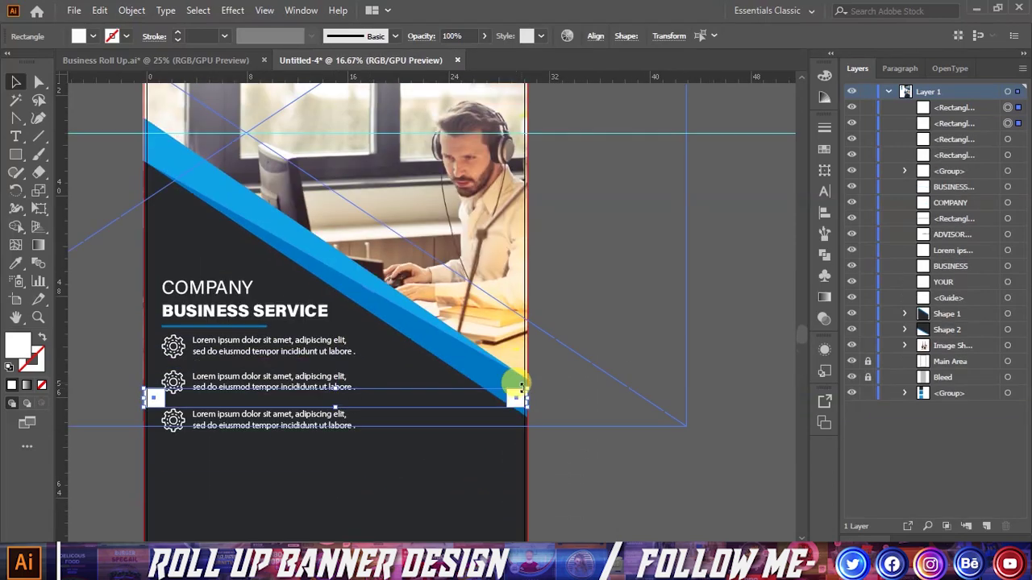
{"action": "scroll", "coordinate": [515, 436], "scroll_direction": "up", "scroll_amount": 2}
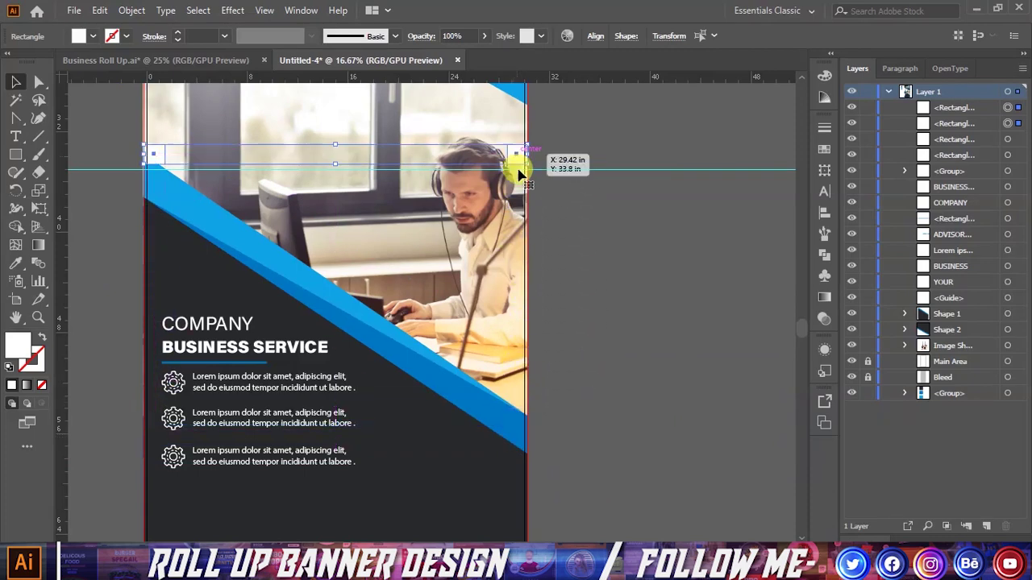
{"action": "left_click_drag", "start_coordinate": [516, 436], "coordinate": [518, 157]}
{"action": "scroll", "coordinate": [500, 322], "scroll_direction": "up", "scroll_amount": 2}
{"action": "scroll", "coordinate": [500, 323], "scroll_direction": "up", "scroll_amount": 5}
{"action": "scroll", "coordinate": [511, 453], "scroll_direction": "up", "scroll_amount": 1}
Position the copied squares in the top-left and top-right corners, undoing one misplaced move
{"action": "mouse_move", "coordinate": [511, 461]}
{"action": "left_mouse_down"}
{"action": "mouse_move", "coordinate": [508, 143]}
{"action": "mouse_move", "coordinate": [512, 162]}
{"action": "left_mouse_up"}
{"action": "scroll", "coordinate": [511, 293], "scroll_direction": "up", "scroll_amount": 2}
{"action": "scroll", "coordinate": [449, 295], "scroll_direction": "up", "scroll_amount": 2}
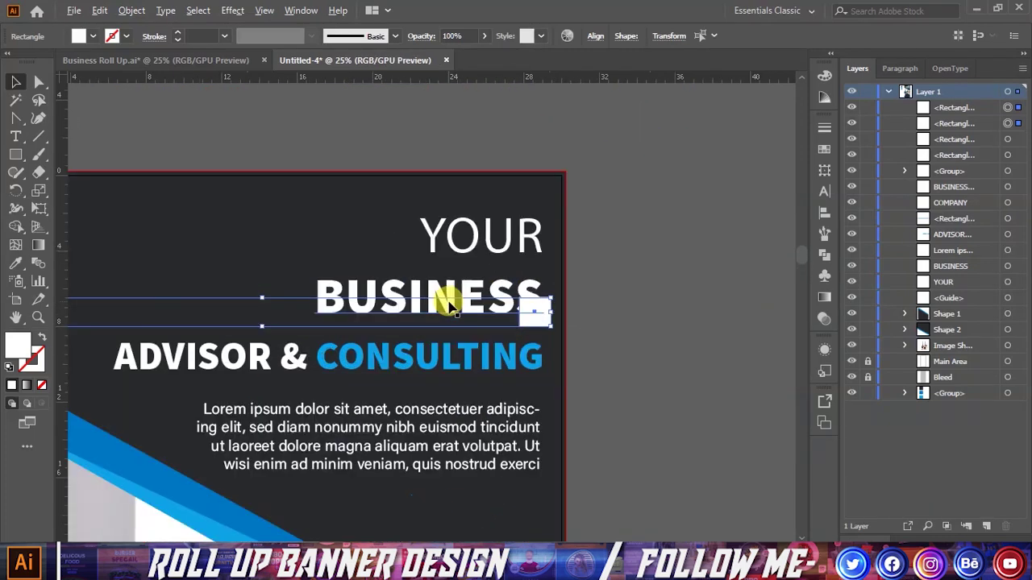
{"action": "scroll", "coordinate": [538, 334], "scroll_direction": "up", "scroll_amount": 1}
{"action": "left_click_drag", "start_coordinate": [538, 334], "coordinate": [556, 164]}
{"action": "key", "text": "ctrl+z"}
{"action": "left_click_drag", "start_coordinate": [548, 329], "coordinate": [570, 161]}
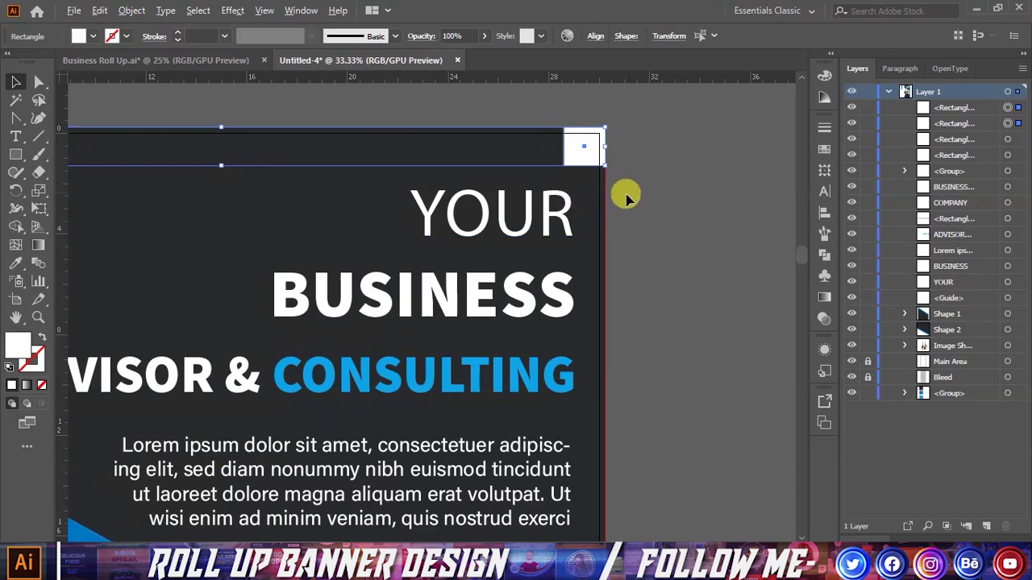
{"action": "scroll", "coordinate": [622, 196], "scroll_direction": "down", "scroll_amount": 2}
{"action": "left_click", "coordinate": [586, 138]}
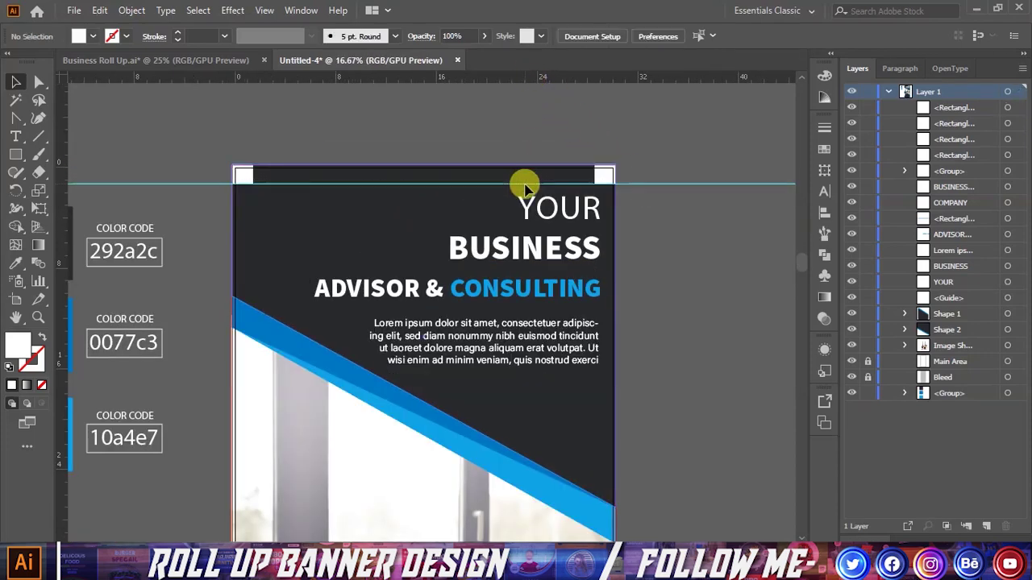
Place a vertical guide on the right corner square's inner edge
{"action": "scroll", "coordinate": [362, 200], "scroll_direction": "down", "scroll_amount": 1}
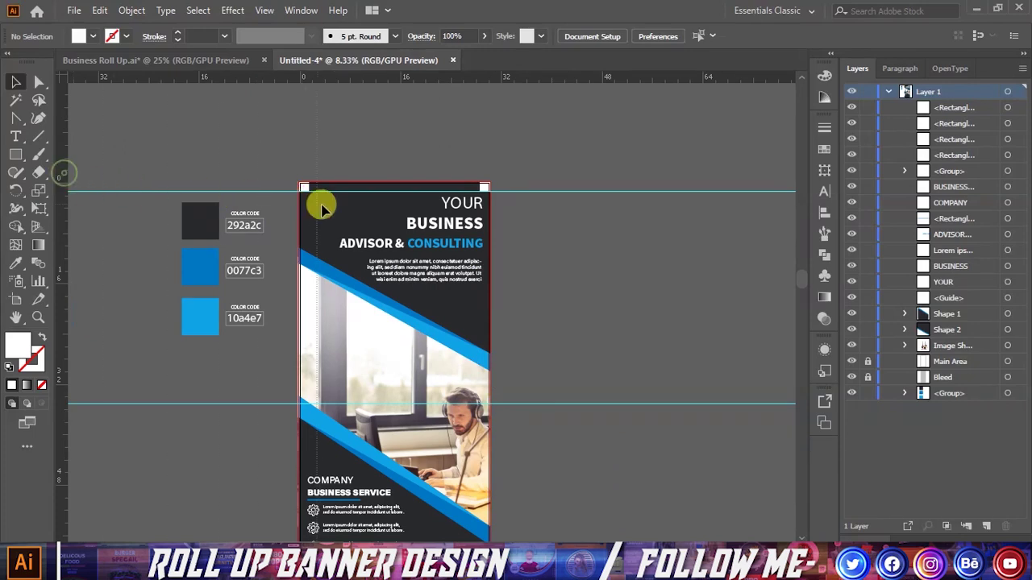
{"action": "scroll", "coordinate": [310, 177], "scroll_direction": "up", "scroll_amount": 4}
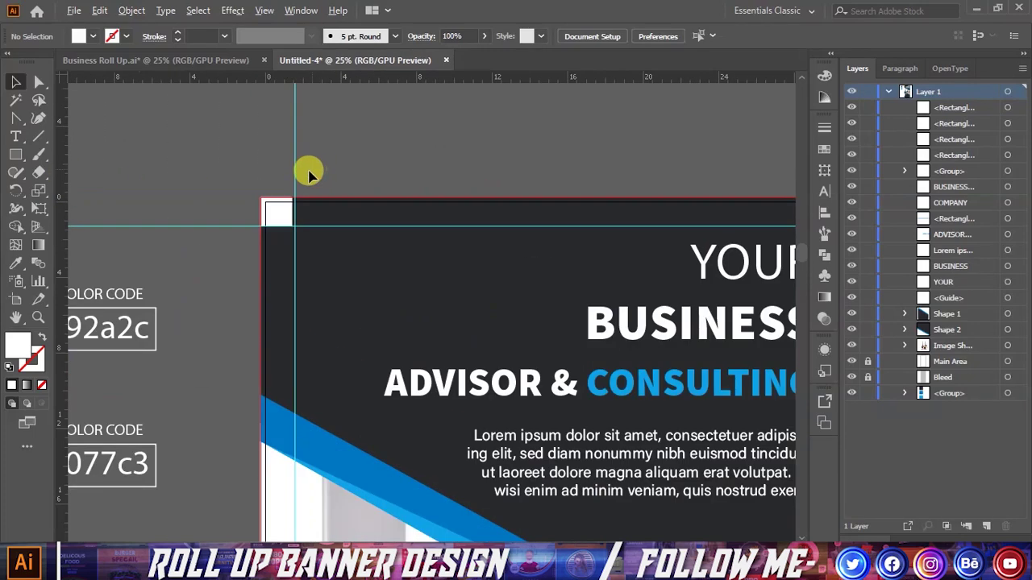
{"action": "scroll", "coordinate": [307, 170], "scroll_direction": "up", "scroll_amount": 1}
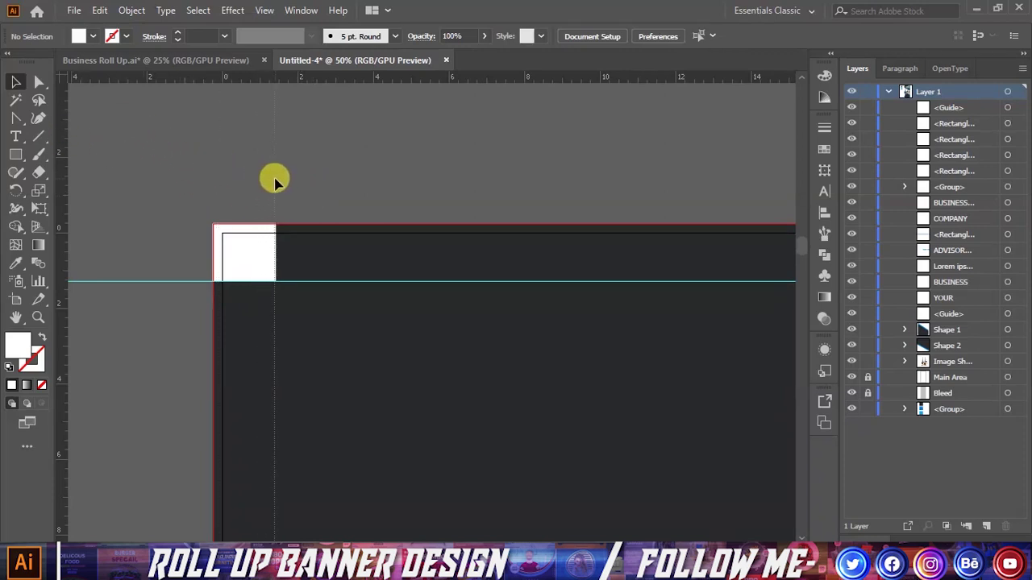
{"action": "scroll", "coordinate": [242, 177], "scroll_direction": "down", "scroll_amount": 2}
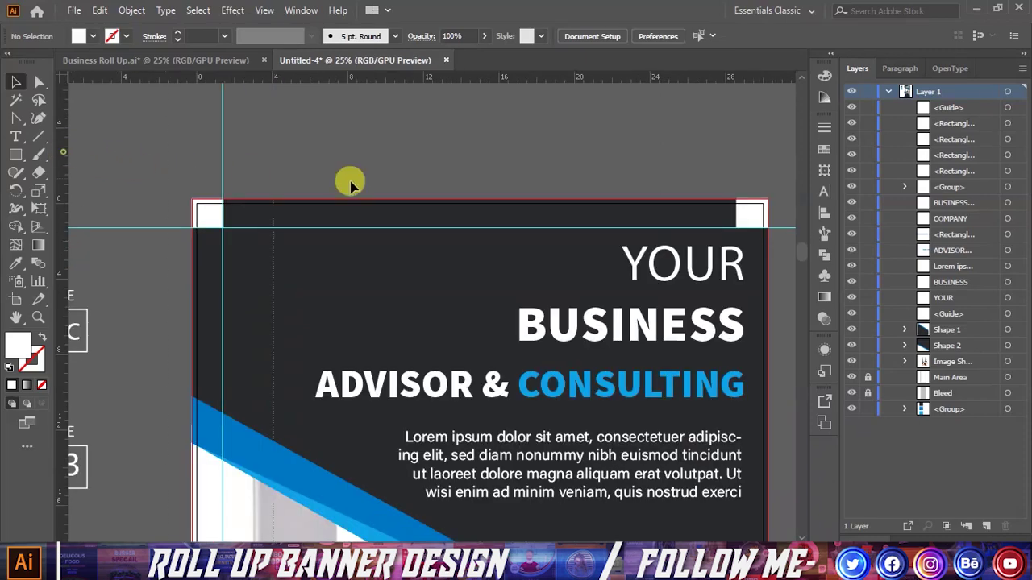
{"action": "left_click", "coordinate": [737, 207]}
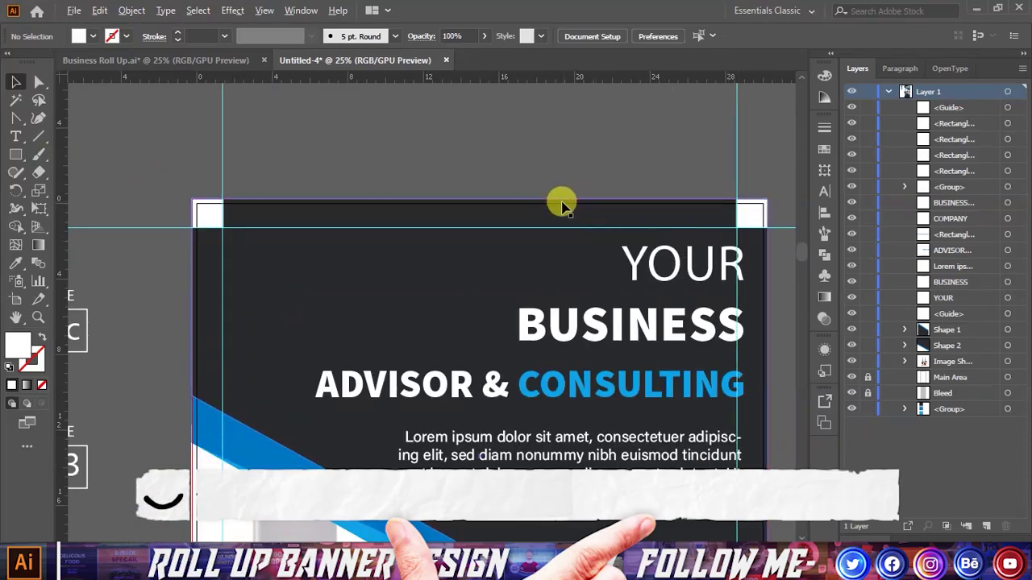
Shift the YOUR BUSINESS, ADVISOR & CONSULTING and Lorem ipsum block left onto the guide
{"action": "key", "text": "ctrl+minus"}
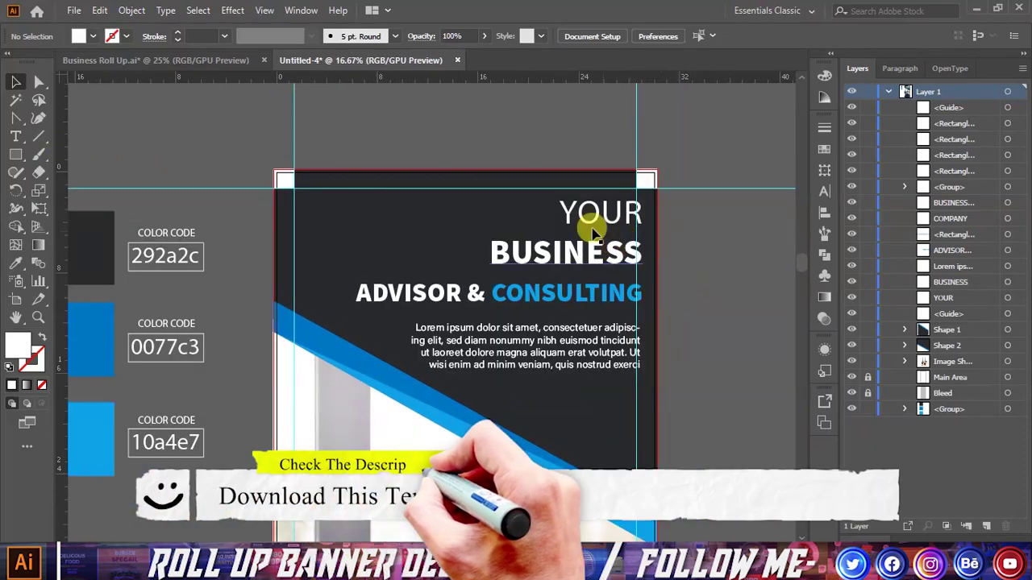
{"action": "left_click", "coordinate": [595, 215]}
{"action": "left_click", "coordinate": [592, 247], "text": "shift"}
{"action": "left_click", "coordinate": [593, 290], "text": "shift"}
{"action": "left_click", "coordinate": [587, 343], "text": "shift"}
{"action": "left_click_drag", "start_coordinate": [594, 349], "coordinate": [586, 341]}
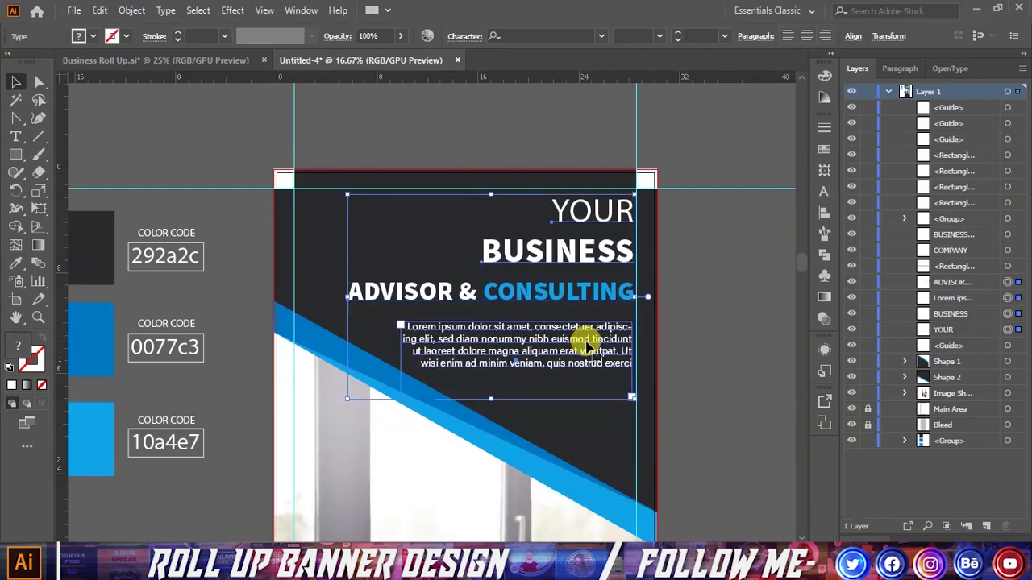
{"action": "scroll", "coordinate": [486, 324], "scroll_direction": "down", "scroll_amount": 1}
{"action": "left_click", "coordinate": [653, 328]}
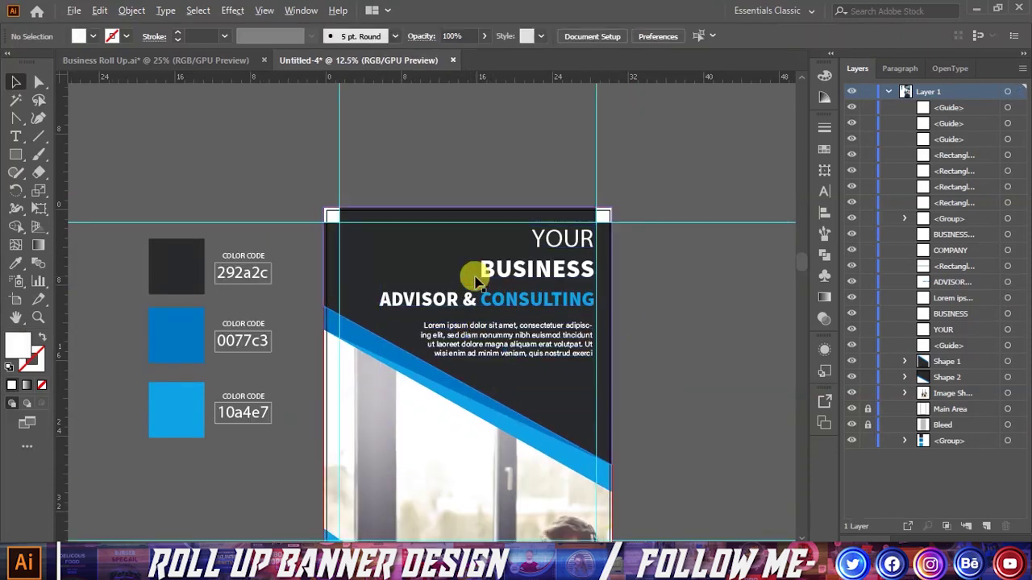
{"action": "scroll", "coordinate": [509, 342], "scroll_direction": "down", "scroll_amount": 2}
{"action": "scroll", "coordinate": [451, 510], "scroll_direction": "up", "scroll_amount": 4}
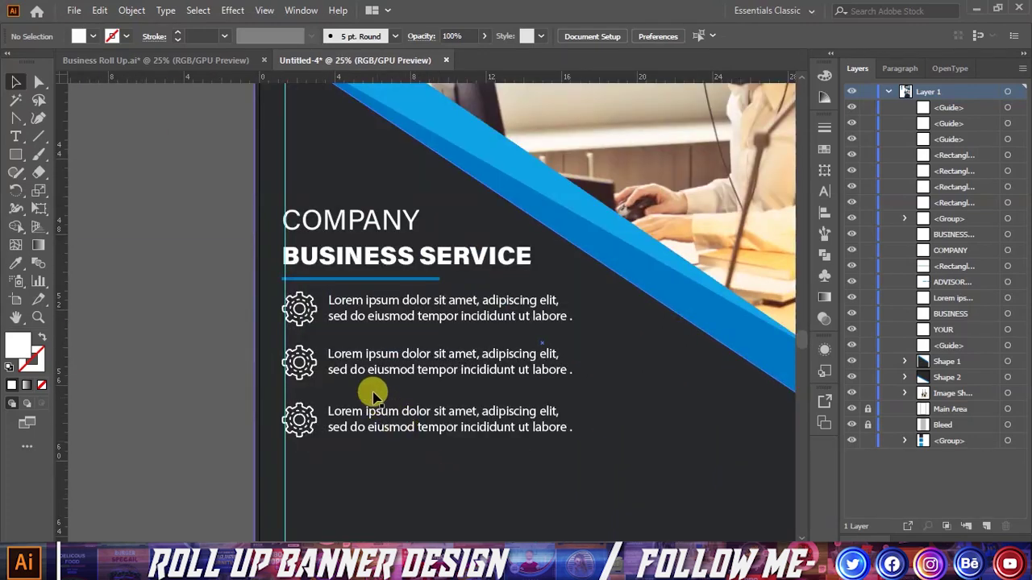
Move the service list and BUSINESS SERVICE heading right onto the left guide
{"action": "left_click", "coordinate": [381, 319]}
{"action": "left_click", "coordinate": [391, 257], "text": "shift"}
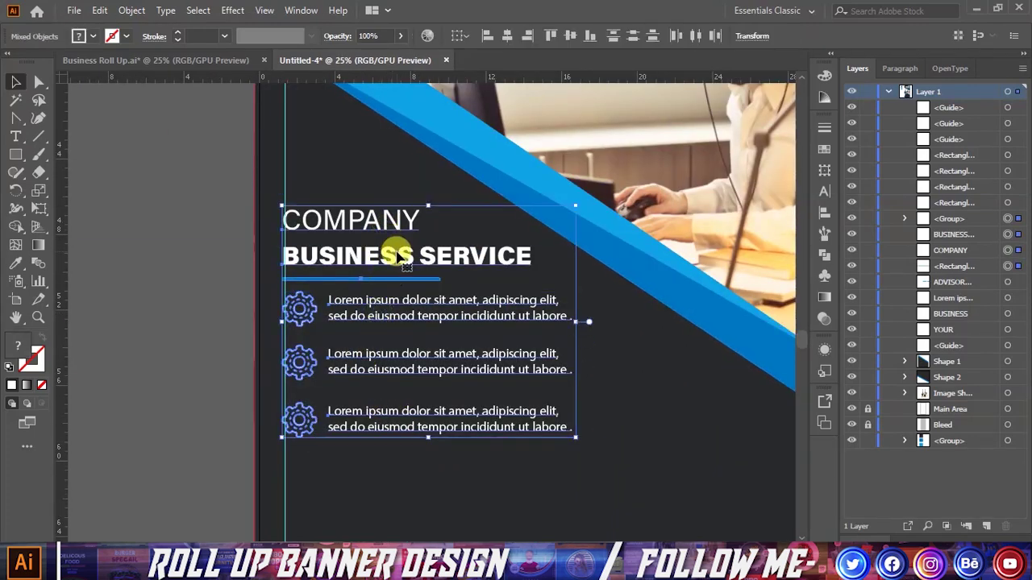
{"action": "left_click_drag", "start_coordinate": [401, 256], "coordinate": [407, 257]}
{"action": "key", "text": "Right"}
{"action": "key", "text": "Right"}
{"action": "key", "text": "Right"}
{"action": "key", "text": "Right"}
{"action": "key", "text": "Right"}
{"action": "key", "text": "Right"}
{"action": "key", "text": "Right"}
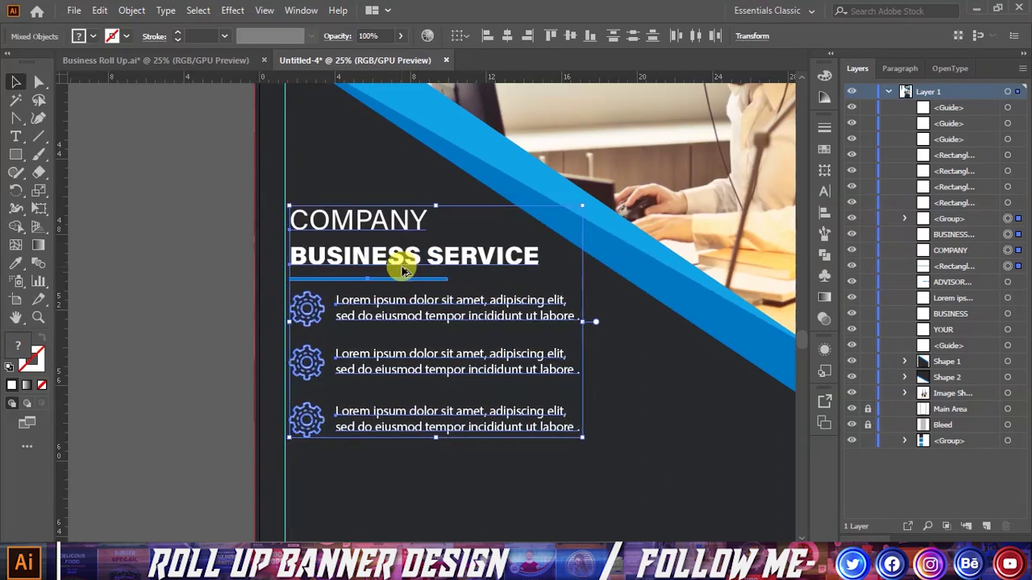
{"action": "key", "text": "ctrl+minus"}
{"action": "left_click", "coordinate": [657, 392]}
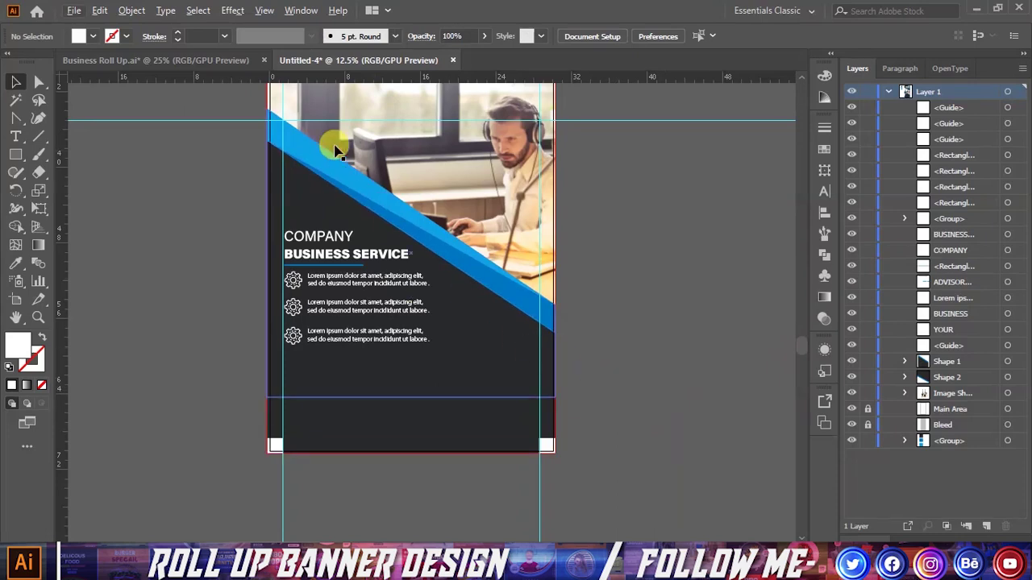
Copy the CALL NOW phone button from Business Roll Up.ai and place it below the service list
{"action": "left_click", "coordinate": [226, 59]}
{"action": "scroll", "coordinate": [299, 138], "scroll_direction": "down", "scroll_amount": 3}
{"action": "scroll", "coordinate": [295, 242], "scroll_direction": "down", "scroll_amount": 1}
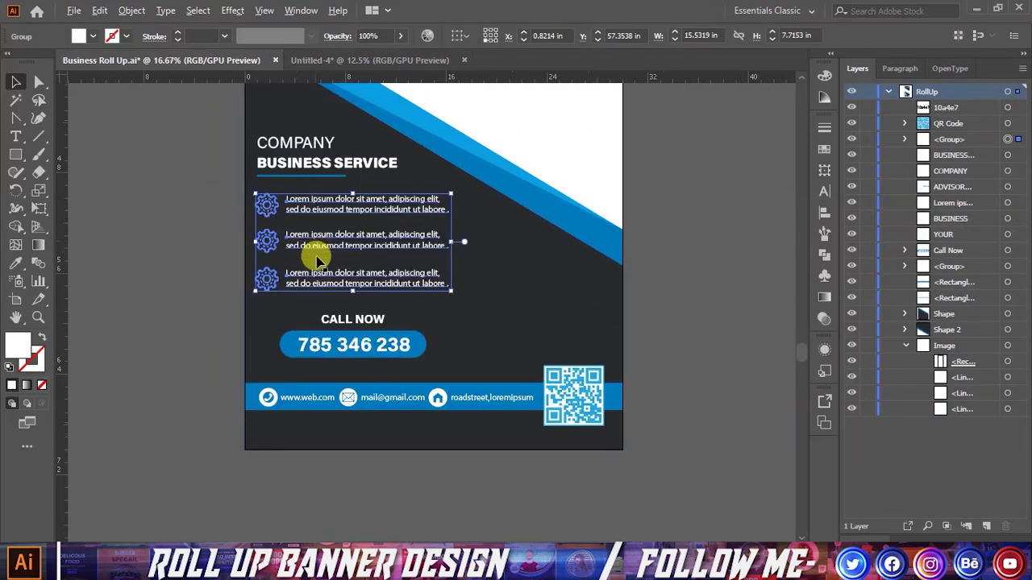
{"action": "left_click", "coordinate": [363, 343]}
{"action": "left_click_drag", "start_coordinate": [367, 345], "coordinate": [347, 392]}
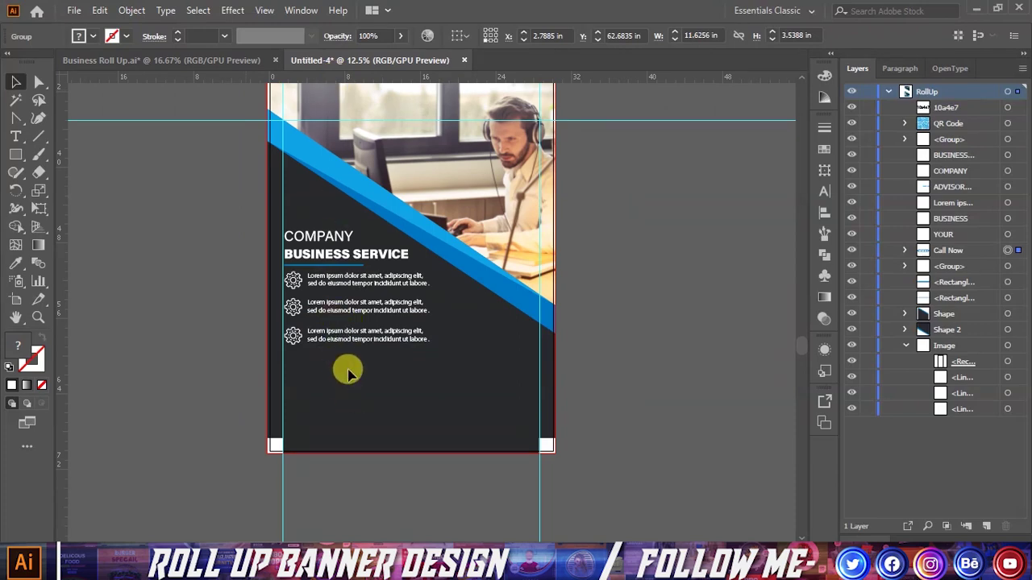
{"action": "left_click_drag", "start_coordinate": [347, 372], "coordinate": [377, 379]}
{"action": "scroll", "coordinate": [345, 380], "scroll_direction": "up", "scroll_amount": 2}
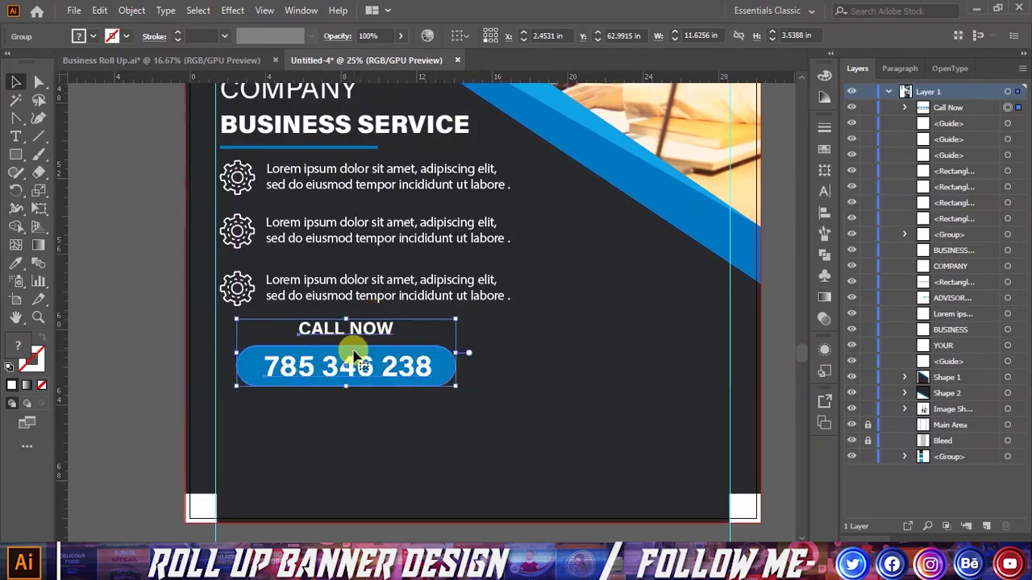
{"action": "left_click_drag", "start_coordinate": [327, 347], "coordinate": [335, 349]}
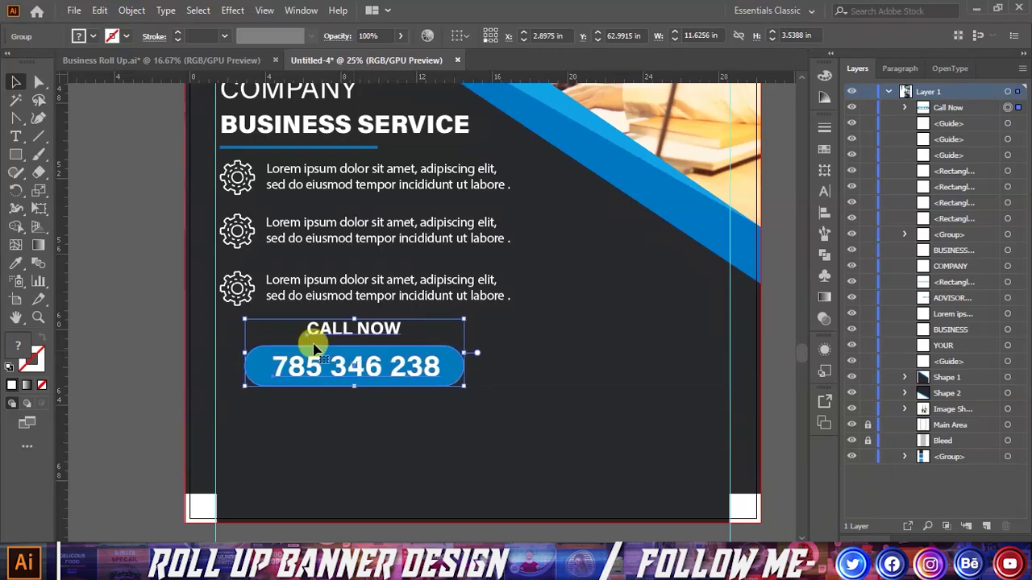
{"action": "scroll", "coordinate": [290, 343], "scroll_direction": "down", "scroll_amount": 2}
{"action": "scroll", "coordinate": [329, 345], "scroll_direction": "up", "scroll_amount": 1}
Add a horizontal guide near the banner bottom and select the reference file's footer contact group
{"action": "left_click_drag", "start_coordinate": [435, 78], "coordinate": [438, 323]}
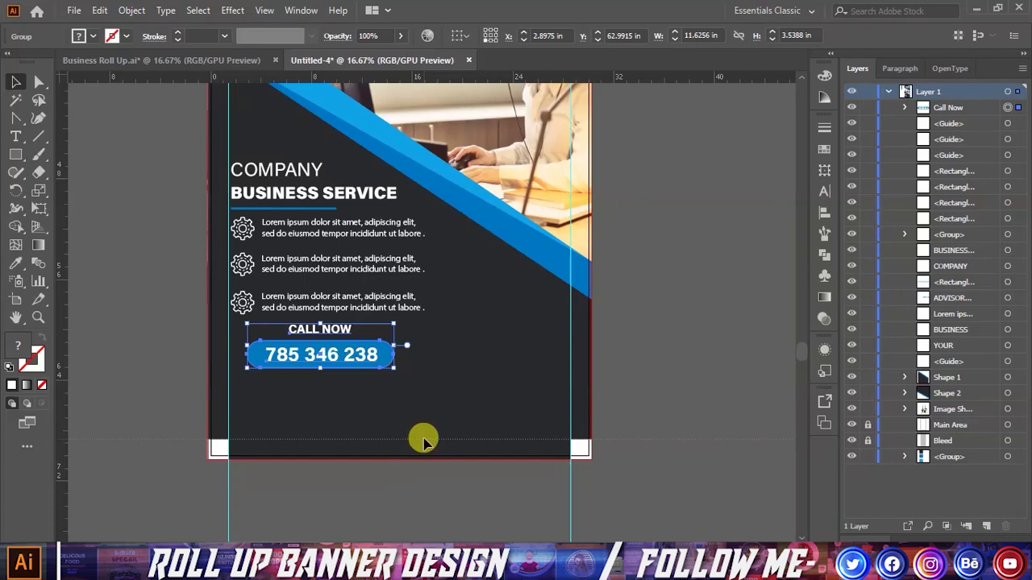
{"action": "left_click", "coordinate": [629, 364]}
{"action": "left_click", "coordinate": [233, 60]}
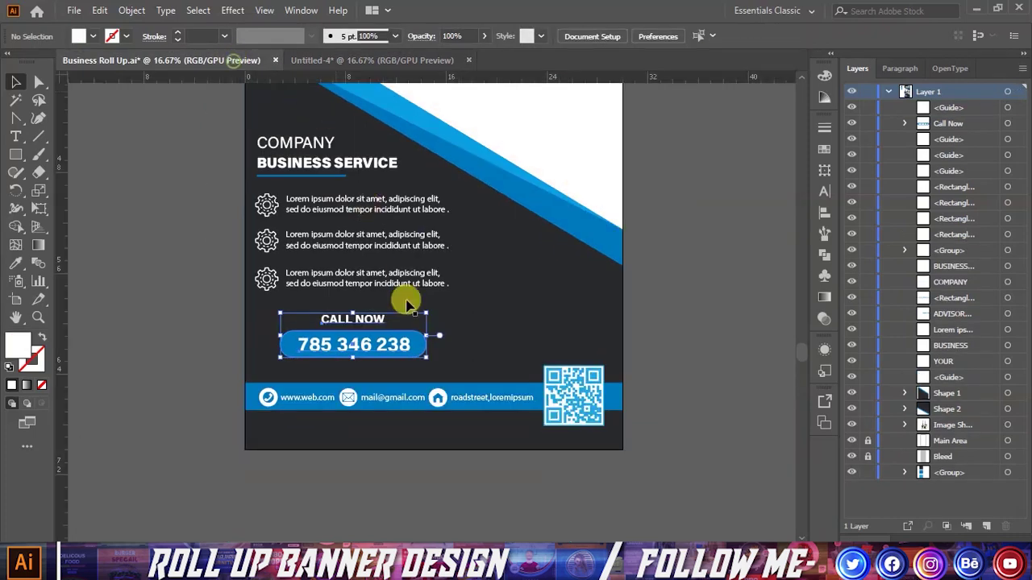
{"action": "left_click", "coordinate": [430, 403]}
{"action": "scroll", "coordinate": [451, 407], "scroll_direction": "up", "scroll_amount": 2}
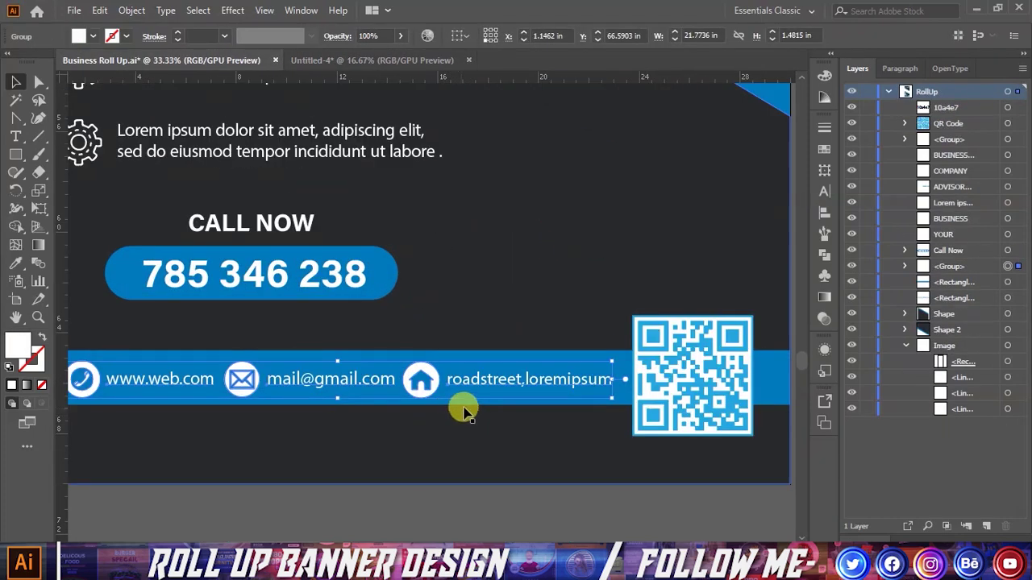
{"action": "left_click", "coordinate": [367, 61]}
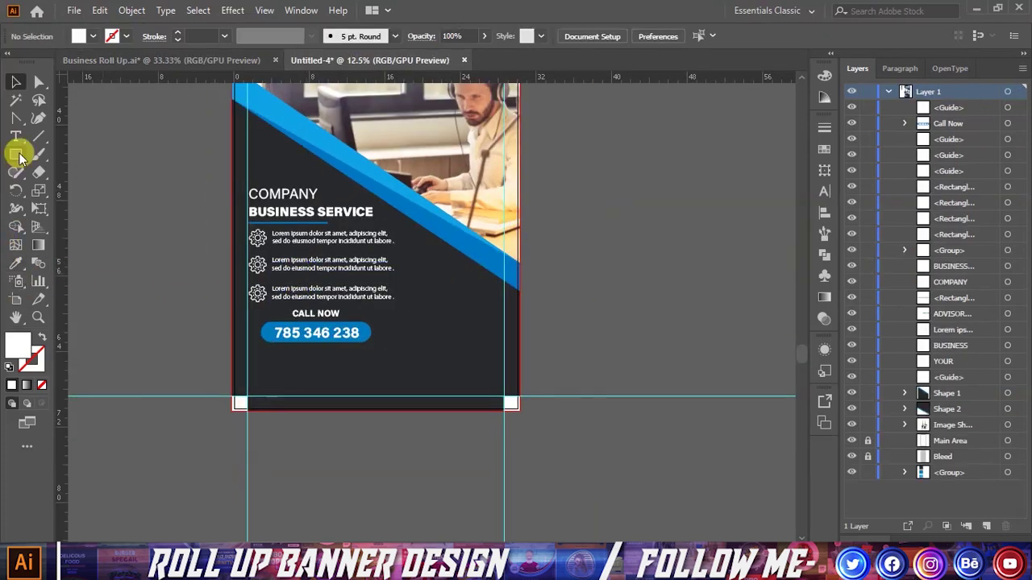
Draw a full-width band below the phone pill, fill it with the stripe blue, and lower its top edge
{"action": "scroll", "coordinate": [252, 319], "scroll_direction": "up", "scroll_amount": 1}
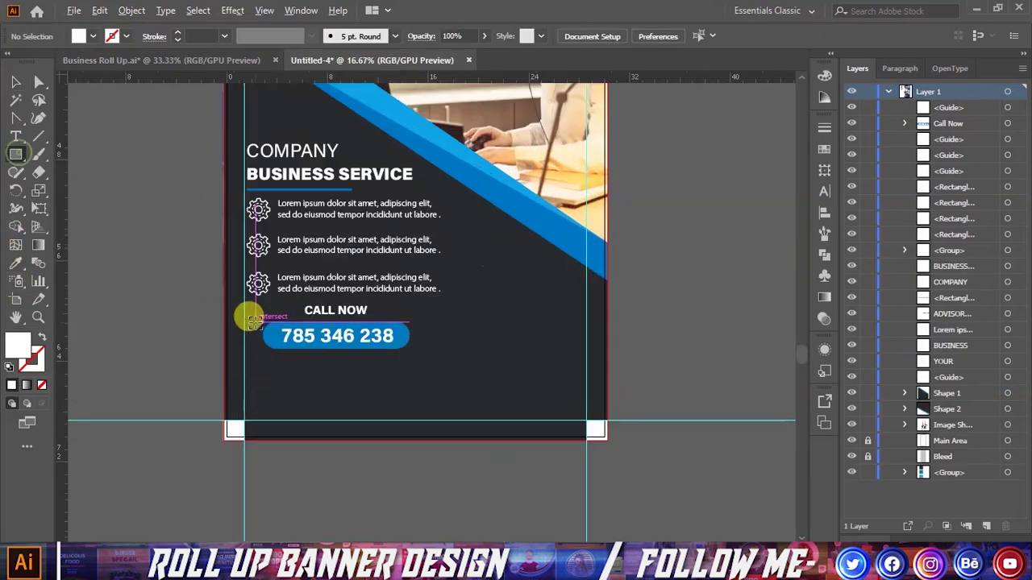
{"action": "left_click_drag", "start_coordinate": [224, 375], "coordinate": [605, 400]}
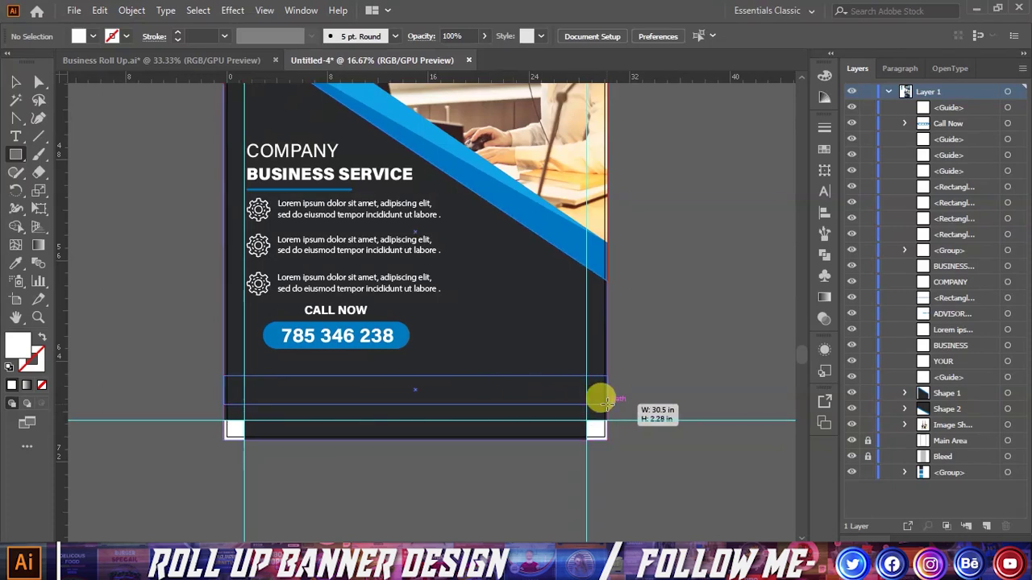
{"action": "left_click_drag", "start_coordinate": [606, 401], "coordinate": [606, 402]}
{"action": "left_click", "coordinate": [16, 81]}
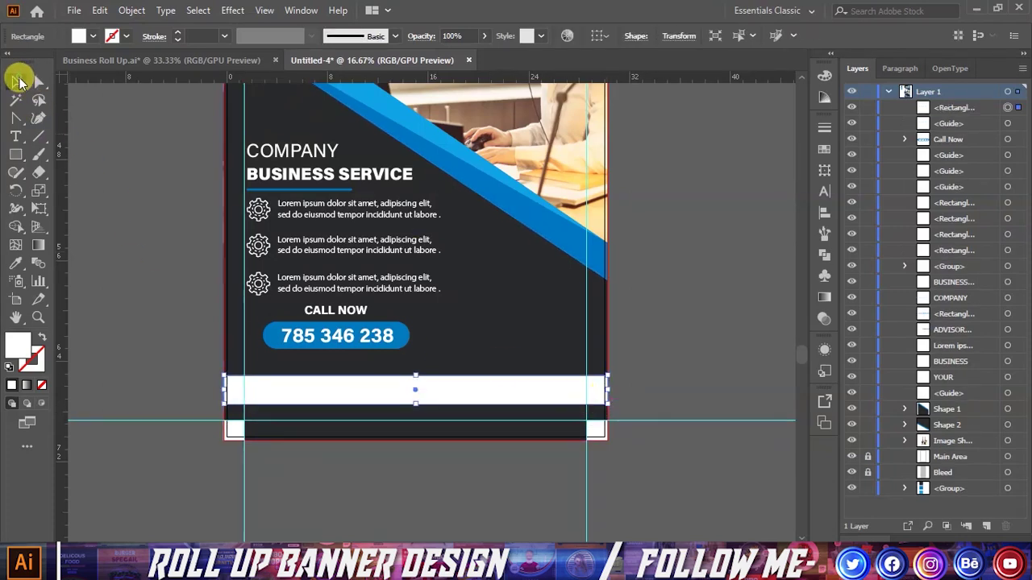
{"action": "left_click", "coordinate": [16, 263]}
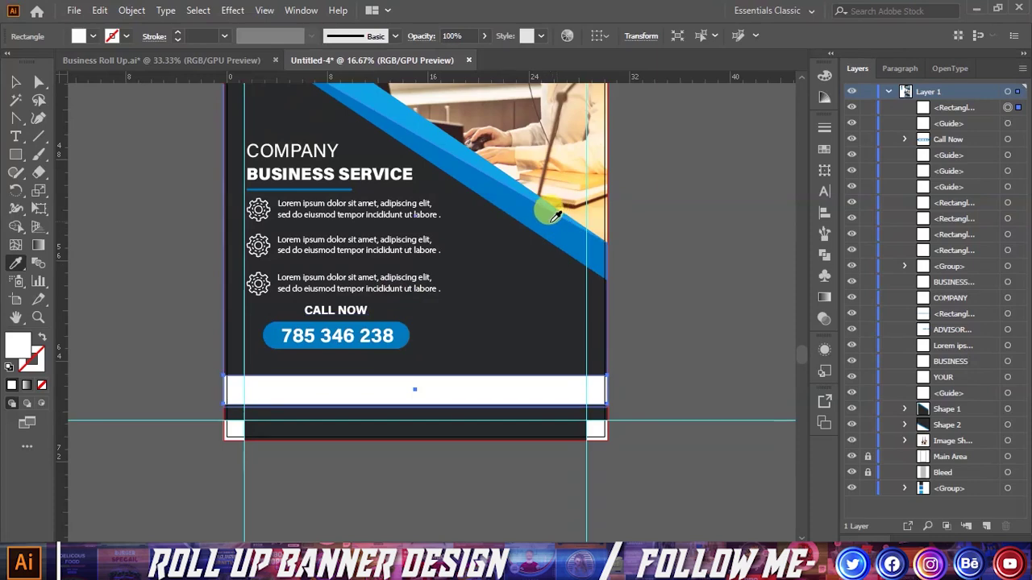
{"action": "left_click", "coordinate": [555, 216]}
{"action": "left_click", "coordinate": [16, 81]}
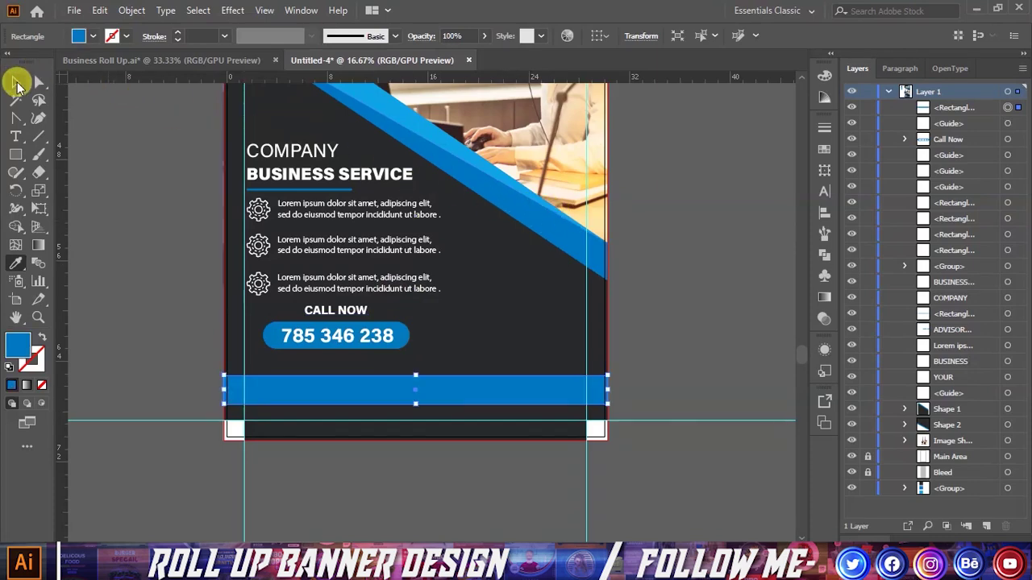
{"action": "scroll", "coordinate": [341, 403], "scroll_direction": "up", "scroll_amount": 2}
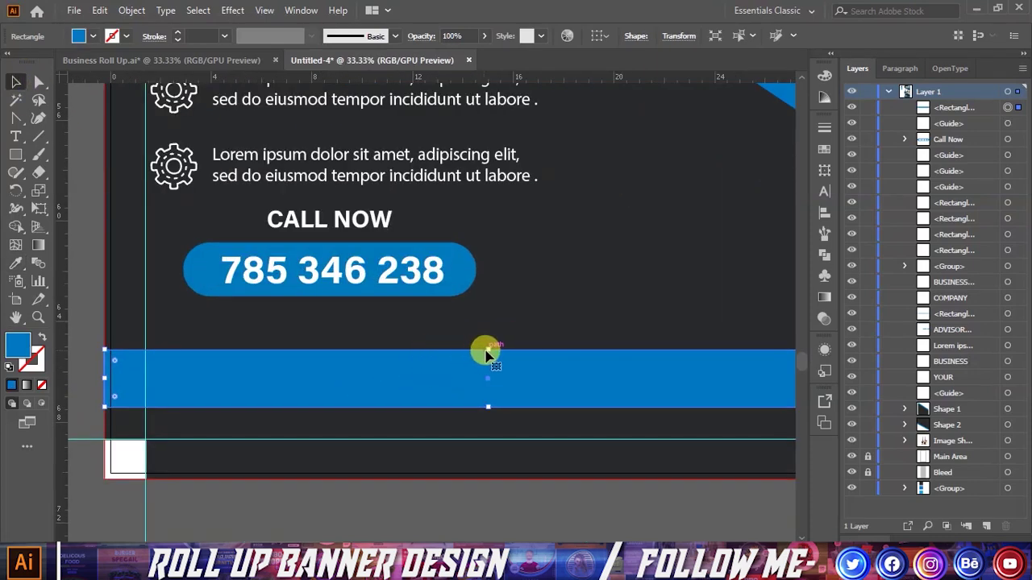
{"action": "left_click_drag", "start_coordinate": [489, 349], "coordinate": [480, 347]}
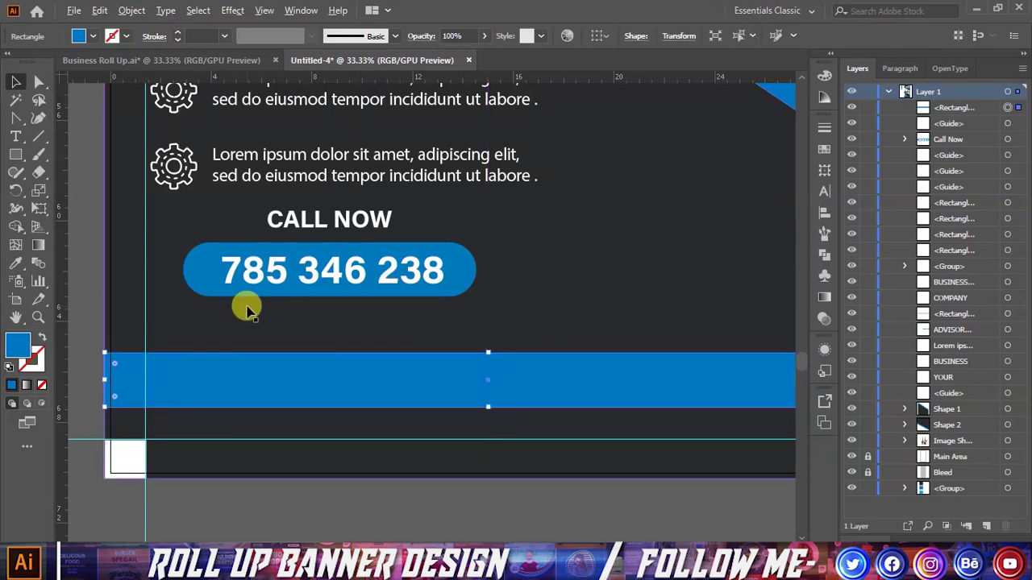
{"action": "scroll", "coordinate": [242, 304], "scroll_direction": "down", "scroll_amount": 2}
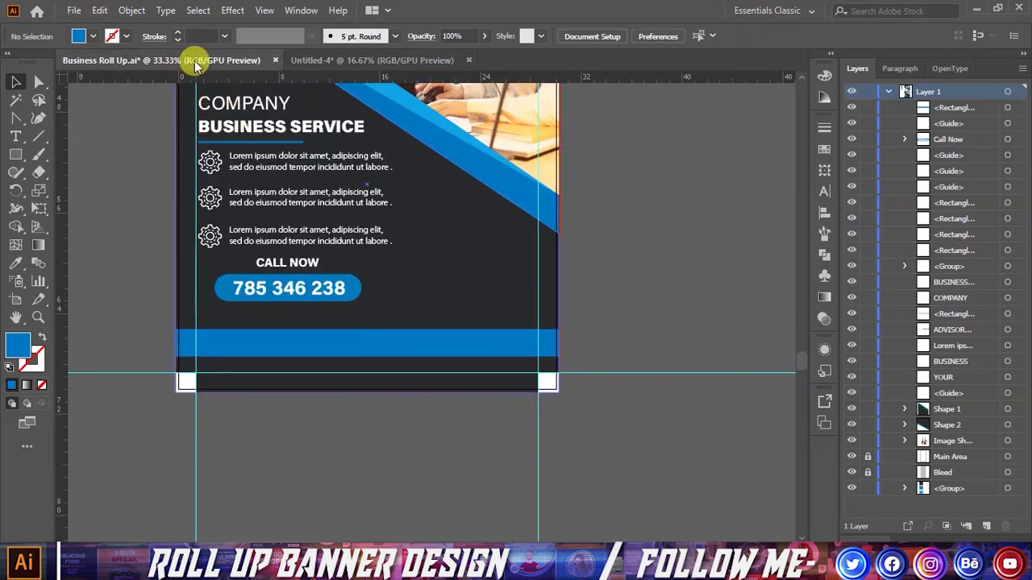
Bring the web, email, address contact row and QR code from Business Roll Up.ai onto the blue band
{"action": "left_click", "coordinate": [191, 61]}
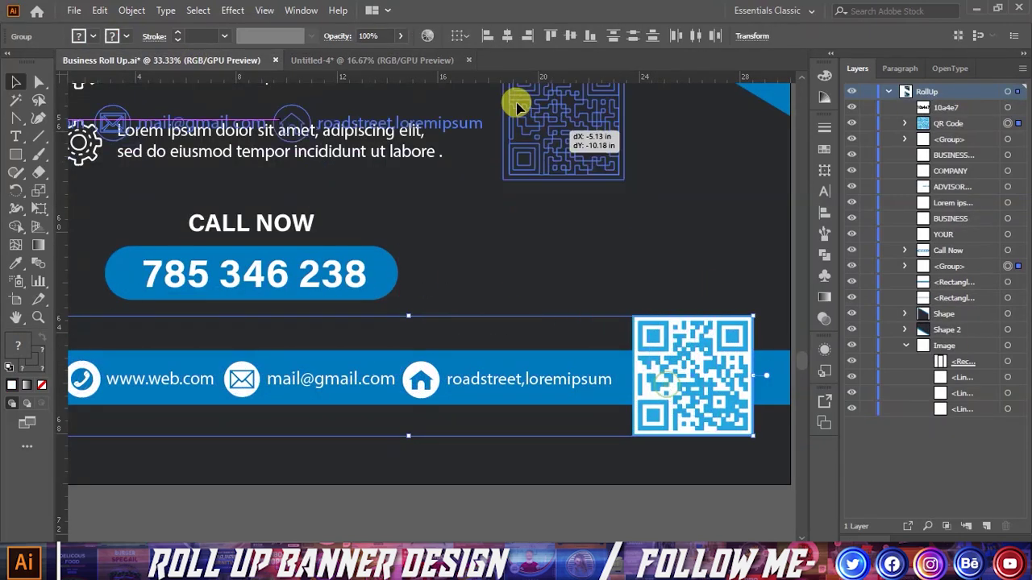
{"action": "left_click_drag", "start_coordinate": [655, 389], "coordinate": [459, 199]}
{"action": "left_click_drag", "start_coordinate": [467, 338], "coordinate": [460, 341]}
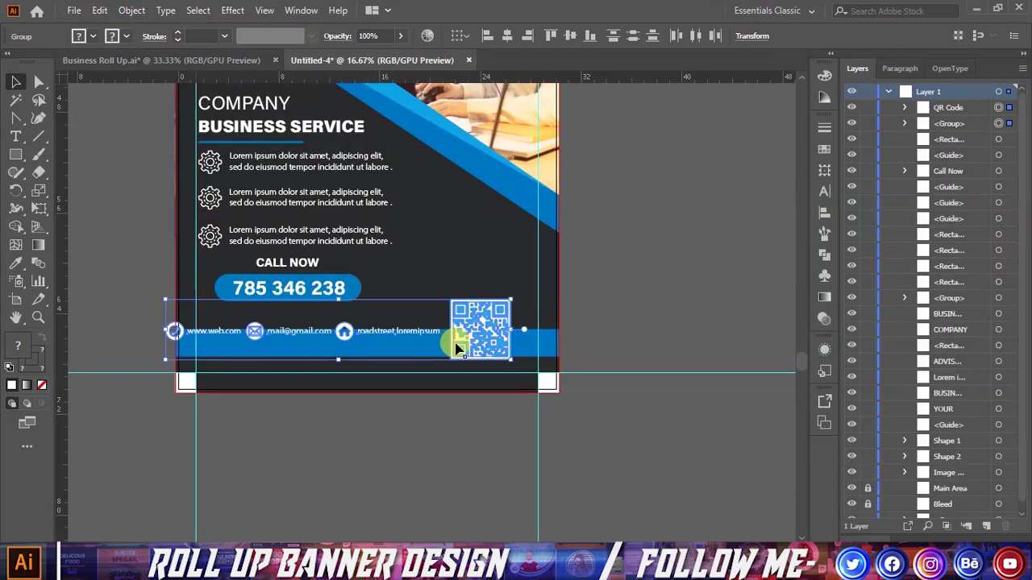
{"action": "scroll", "coordinate": [460, 341], "scroll_direction": "up", "scroll_amount": 1}
{"action": "left_click_drag", "start_coordinate": [547, 323], "coordinate": [568, 364]}
{"action": "scroll", "coordinate": [548, 363], "scroll_direction": "down", "scroll_amount": 1}
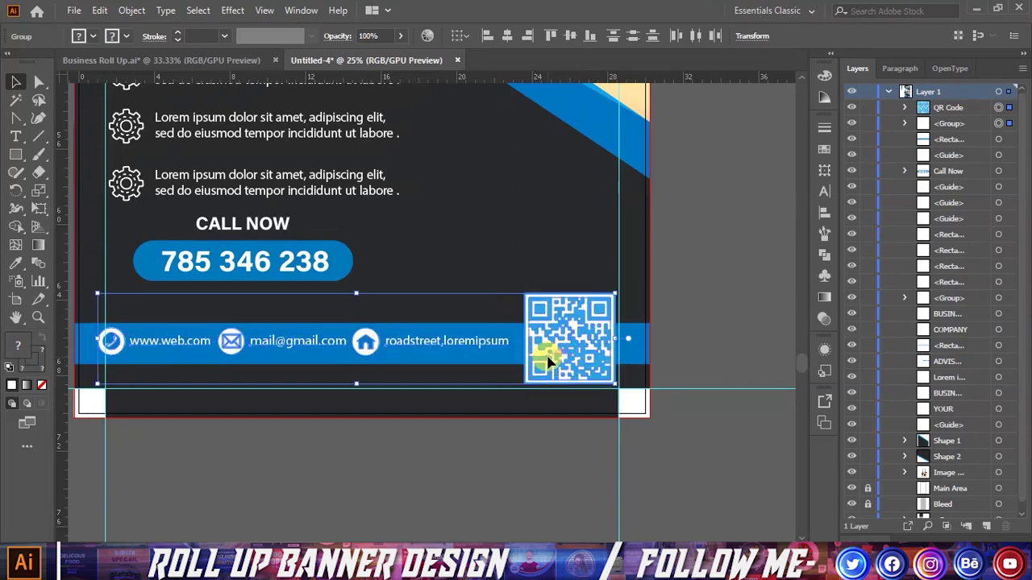
{"action": "left_click_drag", "start_coordinate": [548, 363], "coordinate": [559, 365]}
{"action": "left_click_drag", "start_coordinate": [495, 350], "coordinate": [504, 354]}
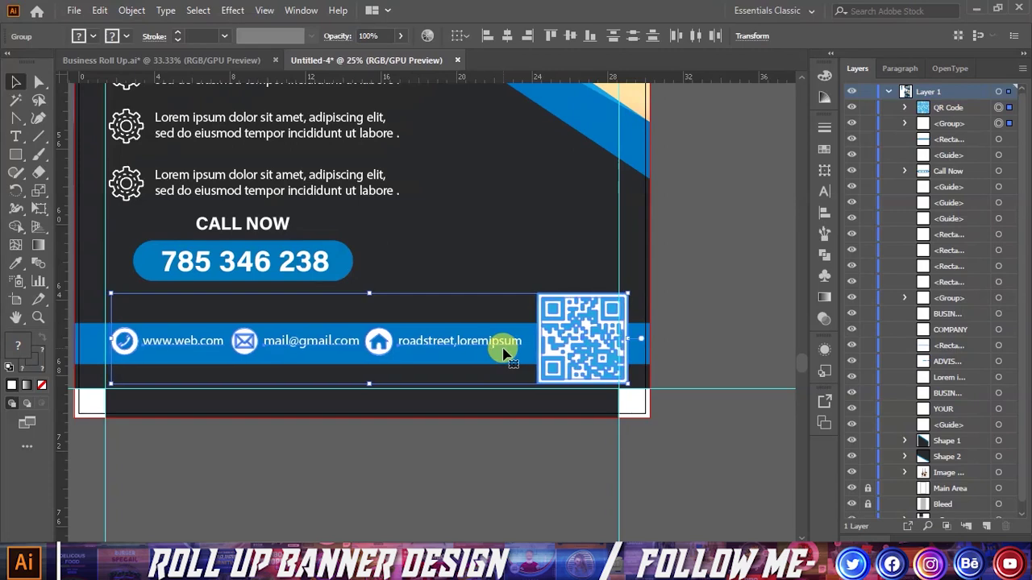
{"action": "left_click_drag", "start_coordinate": [503, 350], "coordinate": [509, 348]}
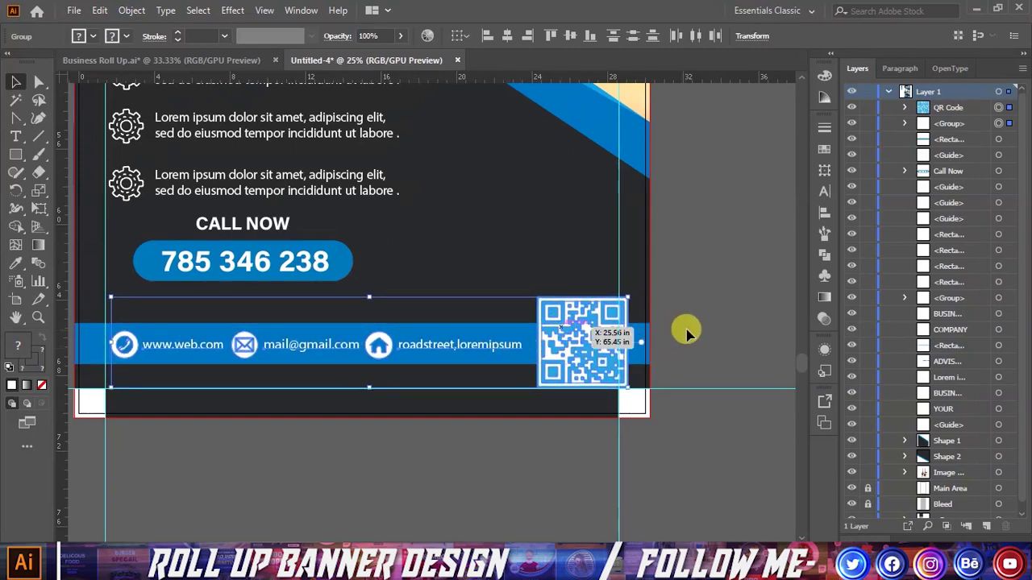
{"action": "left_click", "coordinate": [719, 329]}
{"action": "scroll", "coordinate": [684, 328], "scroll_direction": "down", "scroll_amount": 1}
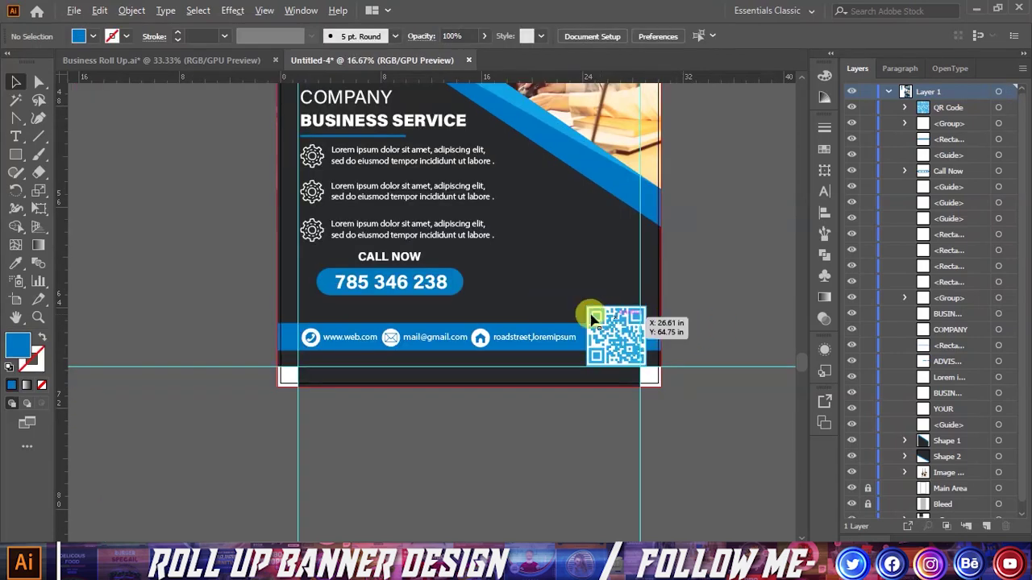
{"action": "scroll", "coordinate": [436, 318], "scroll_direction": "down", "scroll_amount": 2}
{"action": "scroll", "coordinate": [586, 327], "scroll_direction": "up", "scroll_amount": 1}
{"action": "scroll", "coordinate": [483, 315], "scroll_direction": "down", "scroll_amount": 1}
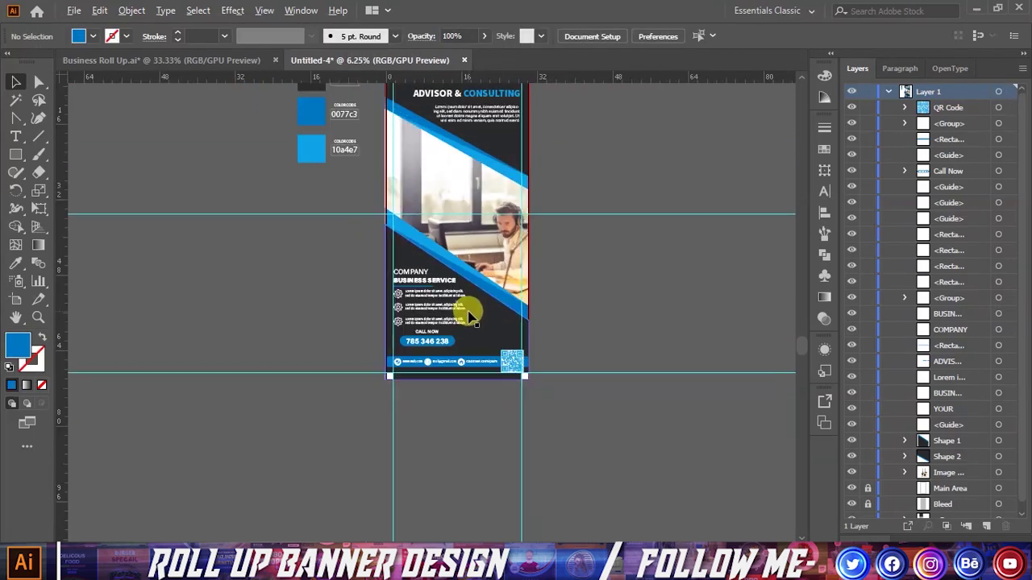
{"action": "scroll", "coordinate": [476, 274], "scroll_direction": "up", "scroll_amount": 2}
{"action": "scroll", "coordinate": [277, 279], "scroll_direction": "down", "scroll_amount": 2}
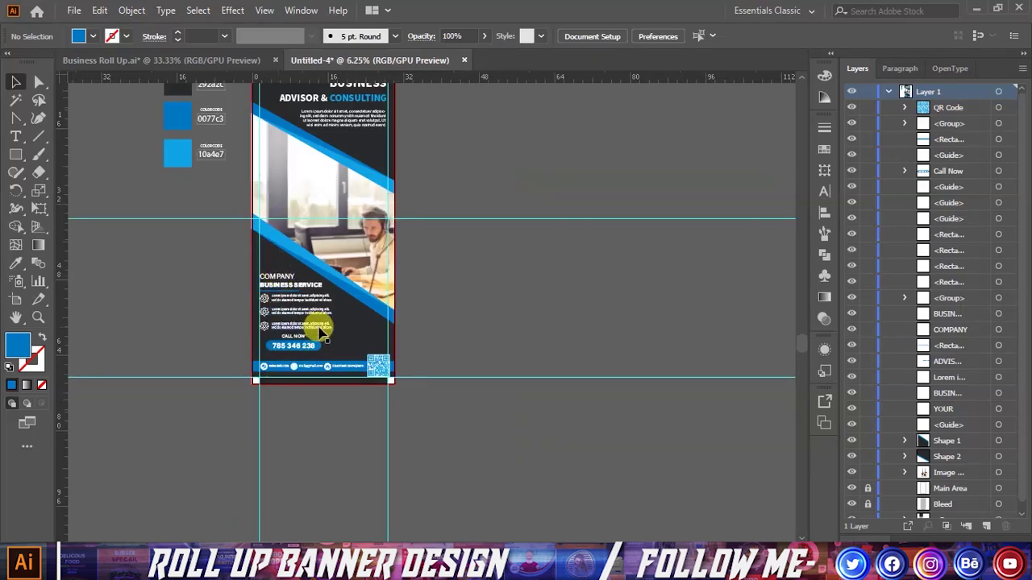
{"action": "scroll", "coordinate": [292, 334], "scroll_direction": "down", "scroll_amount": 1}
{"action": "scroll", "coordinate": [565, 286], "scroll_direction": "up", "scroll_amount": 2}
{"action": "scroll", "coordinate": [339, 225], "scroll_direction": "down", "scroll_amount": 1}
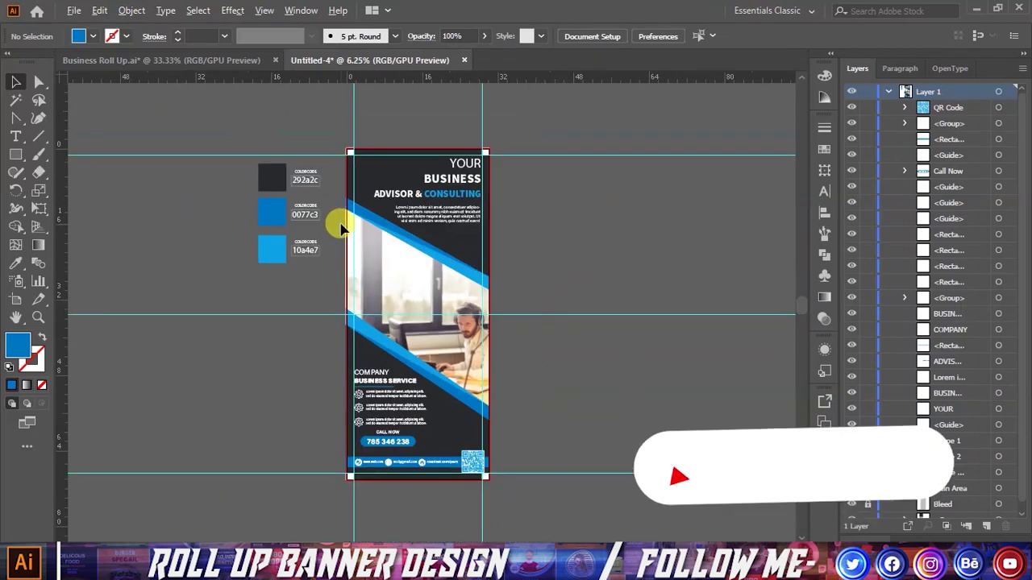
{"action": "scroll", "coordinate": [517, 372], "scroll_direction": "up", "scroll_amount": 1}
{"action": "scroll", "coordinate": [483, 234], "scroll_direction": "down", "scroll_amount": 1}
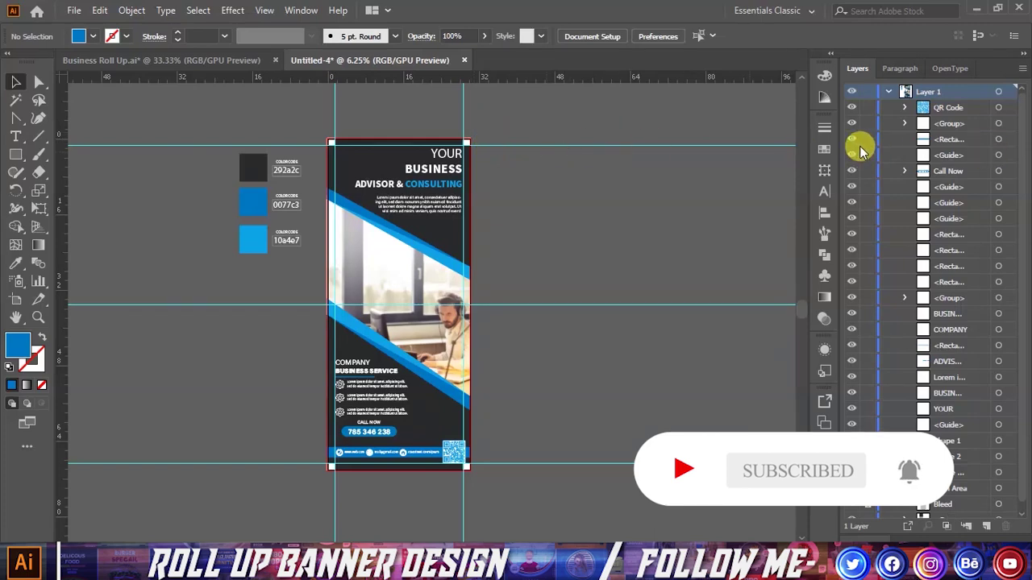
{"action": "left_click", "coordinate": [947, 191]}
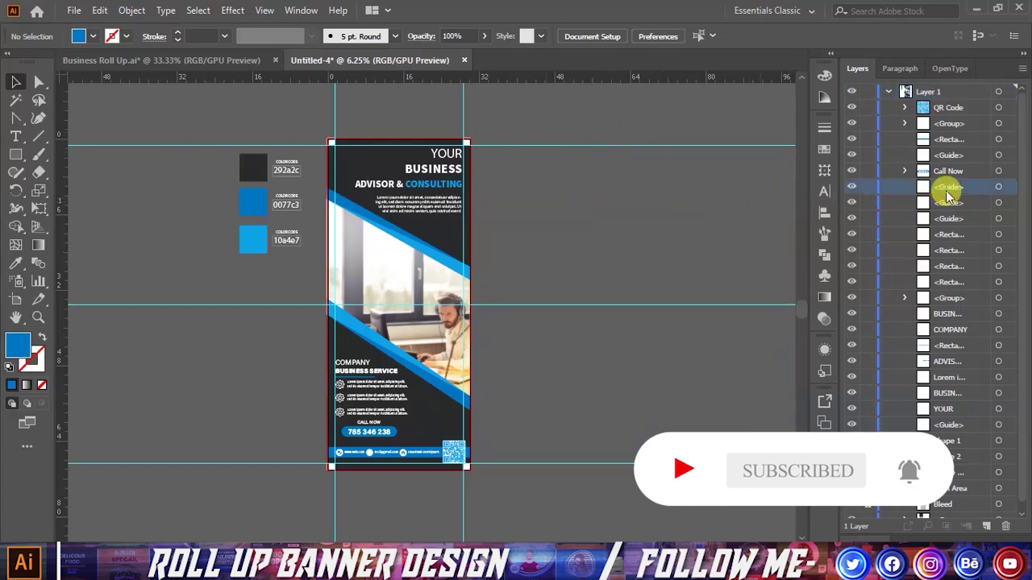
Delete three selected guides from the Layers panel
{"action": "left_click", "coordinate": [950, 204], "text": "shift"}
{"action": "left_click", "coordinate": [949, 219], "text": "shift"}
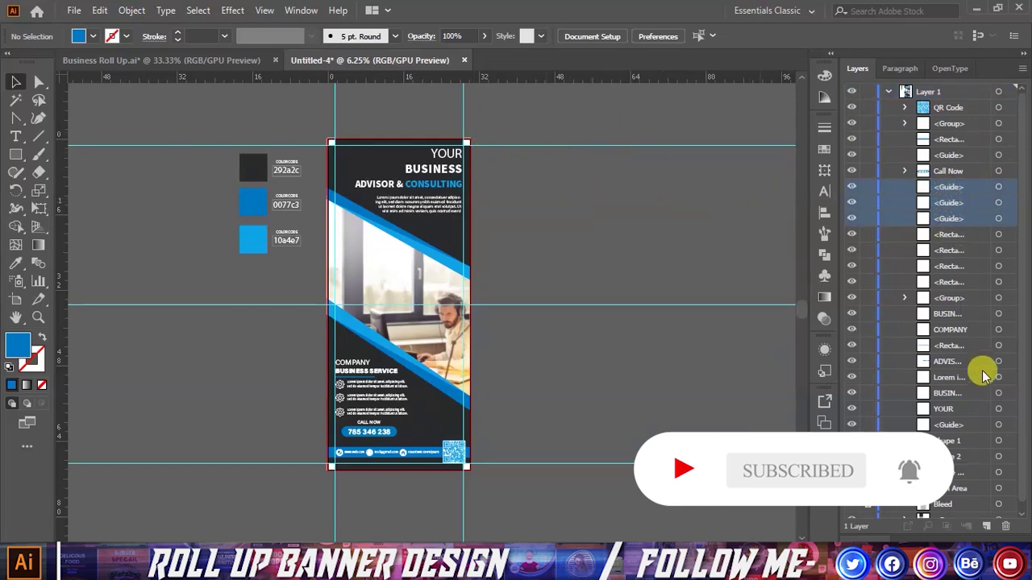
{"action": "left_click", "coordinate": [1006, 526]}
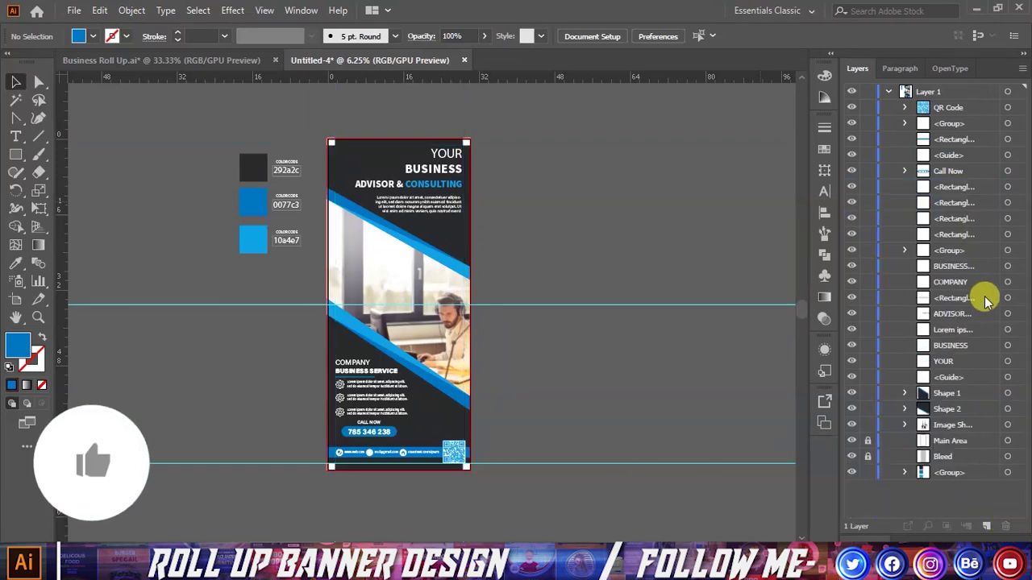
Delete the three leftover small white rectangles at the bottom corners
{"action": "left_click", "coordinate": [1008, 187]}
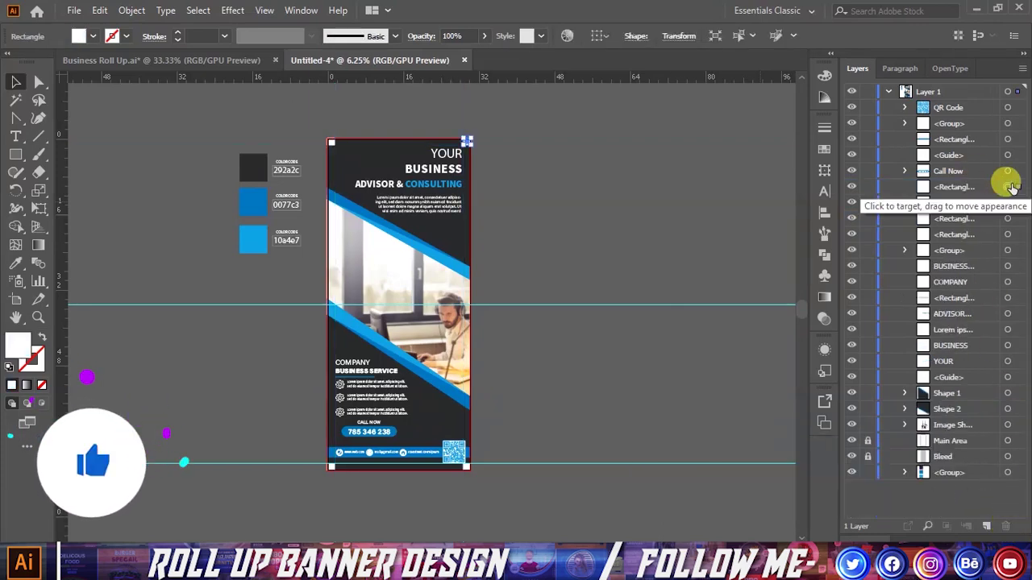
{"action": "key", "text": "Delete"}
{"action": "left_click", "coordinate": [1008, 187]}
{"action": "key", "text": "Delete"}
{"action": "left_click", "coordinate": [1008, 187]}
{"action": "key", "text": "Delete"}
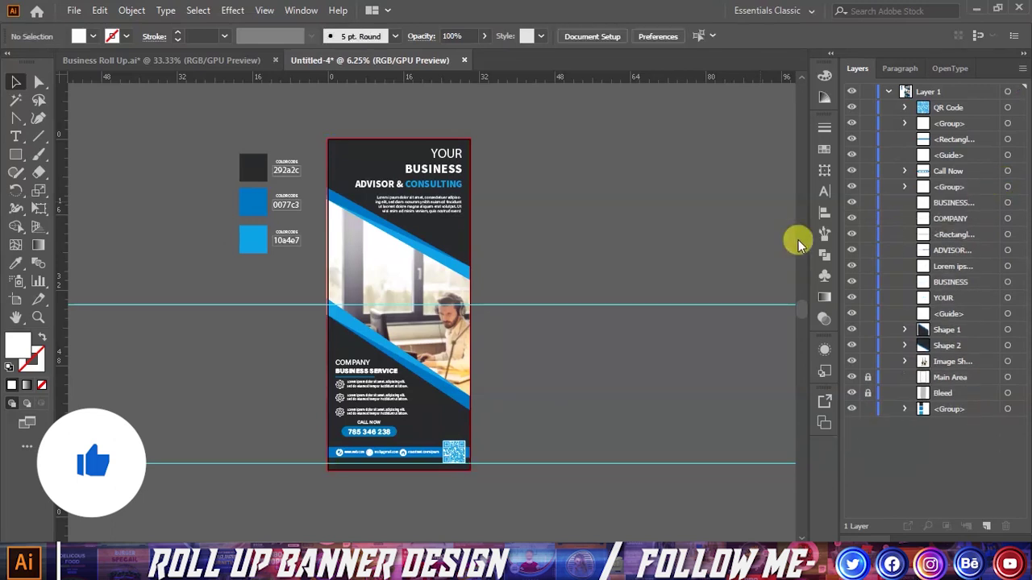
Delete the middle horizontal guide and select the last remaining guide
{"action": "left_click", "coordinate": [949, 313]}
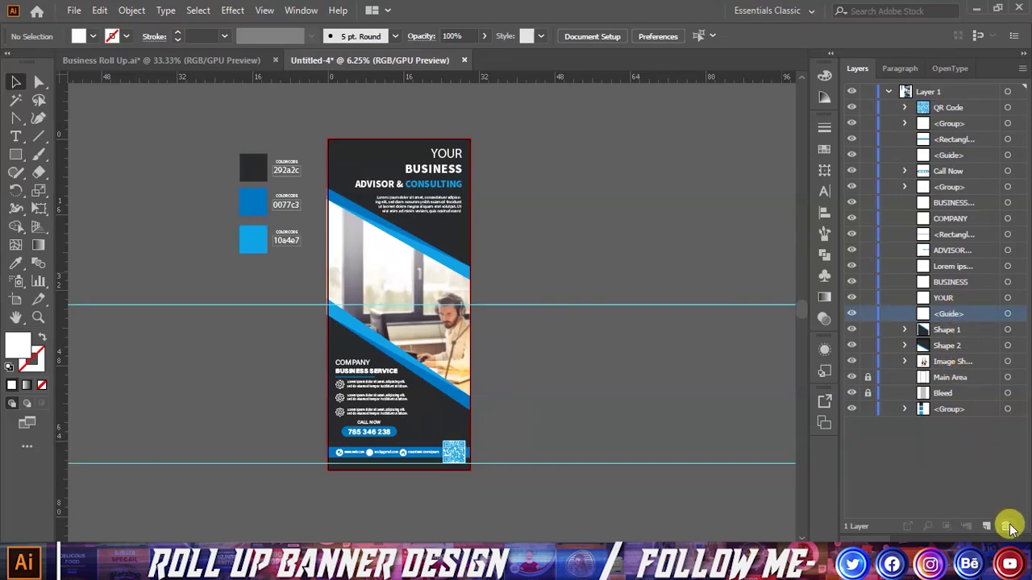
{"action": "left_click", "coordinate": [1006, 525]}
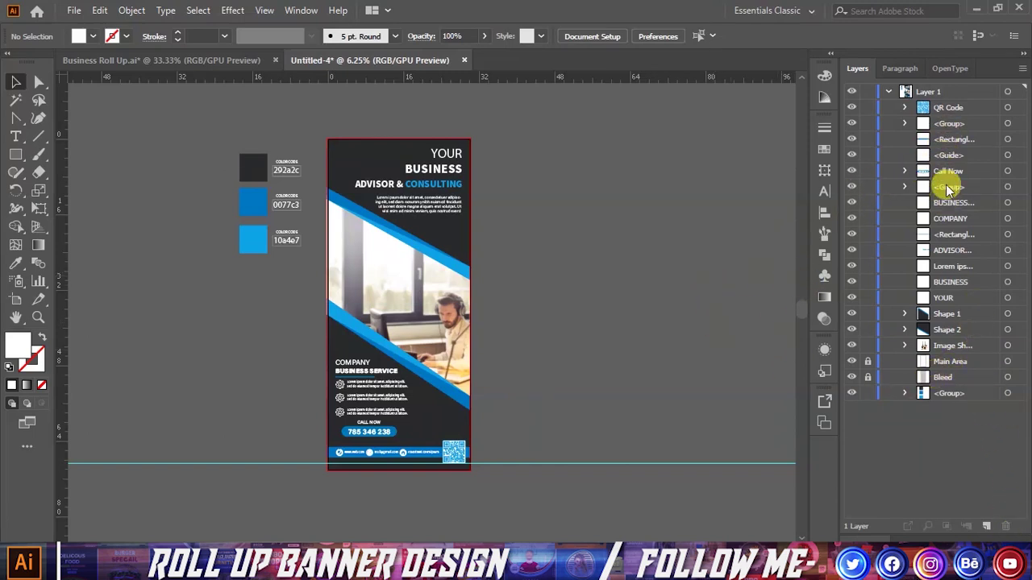
{"action": "left_click", "coordinate": [947, 157]}
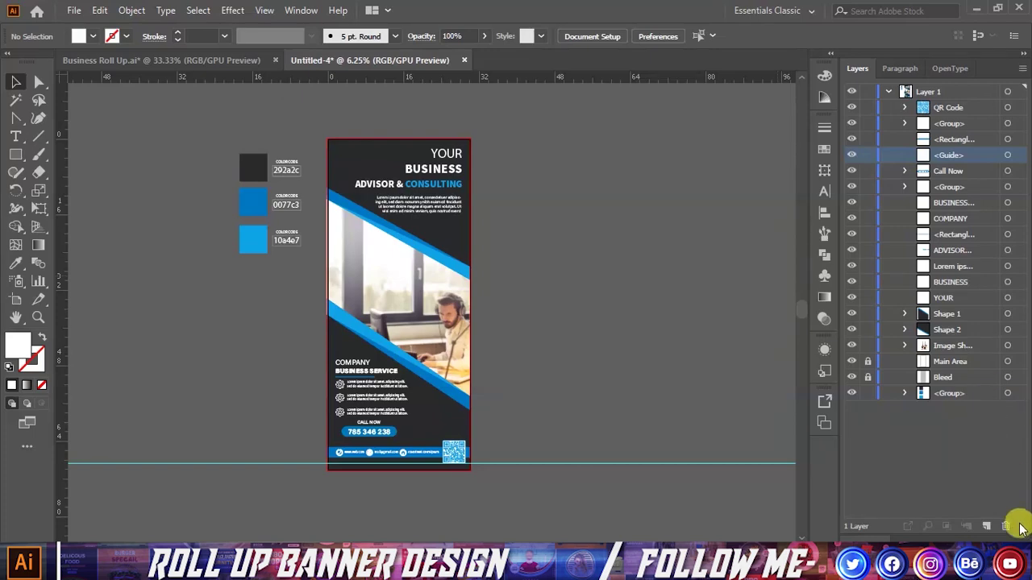
Delete the final guide and zoom in and out to review the finished banner
{"action": "left_click", "coordinate": [1005, 525]}
{"action": "scroll", "coordinate": [457, 287], "scroll_direction": "up", "scroll_amount": 1, "text": "alt"}
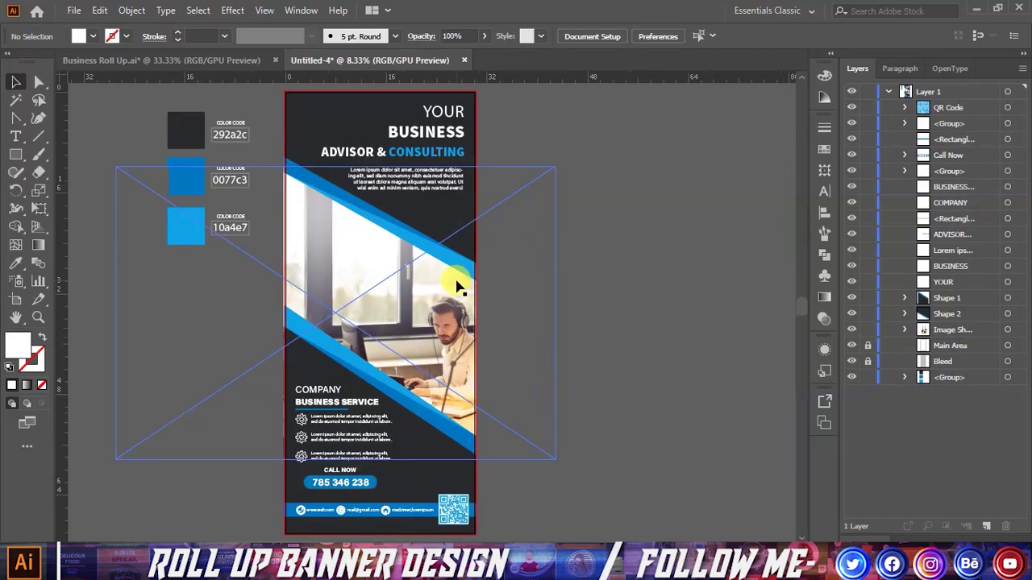
{"action": "scroll", "coordinate": [493, 236], "scroll_direction": "up", "scroll_amount": 1, "text": "alt"}
{"action": "scroll", "coordinate": [491, 233], "scroll_direction": "down", "scroll_amount": 1, "text": "alt"}
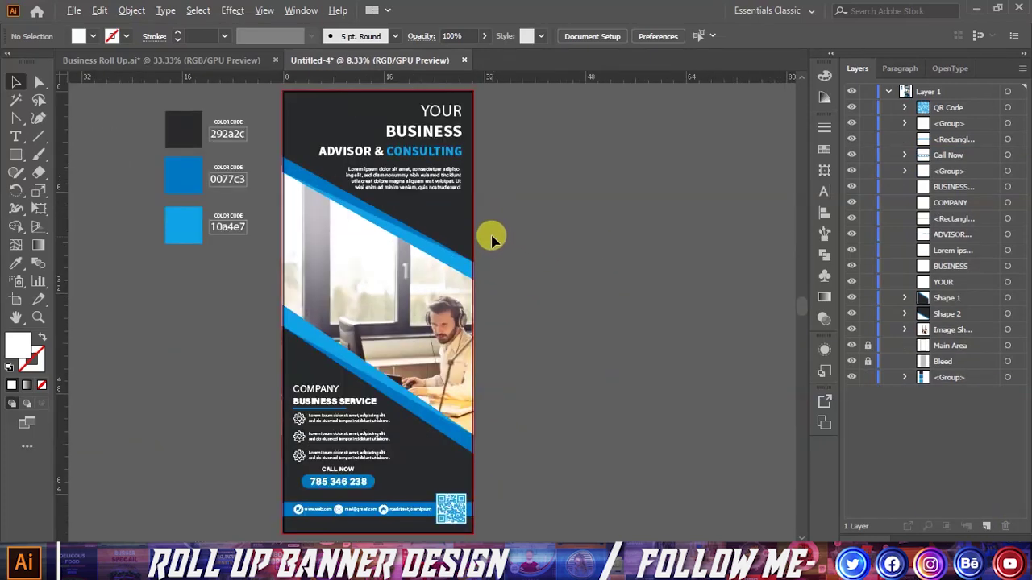
{"action": "scroll", "coordinate": [441, 219], "scroll_direction": "down", "scroll_amount": 1, "text": "alt"}
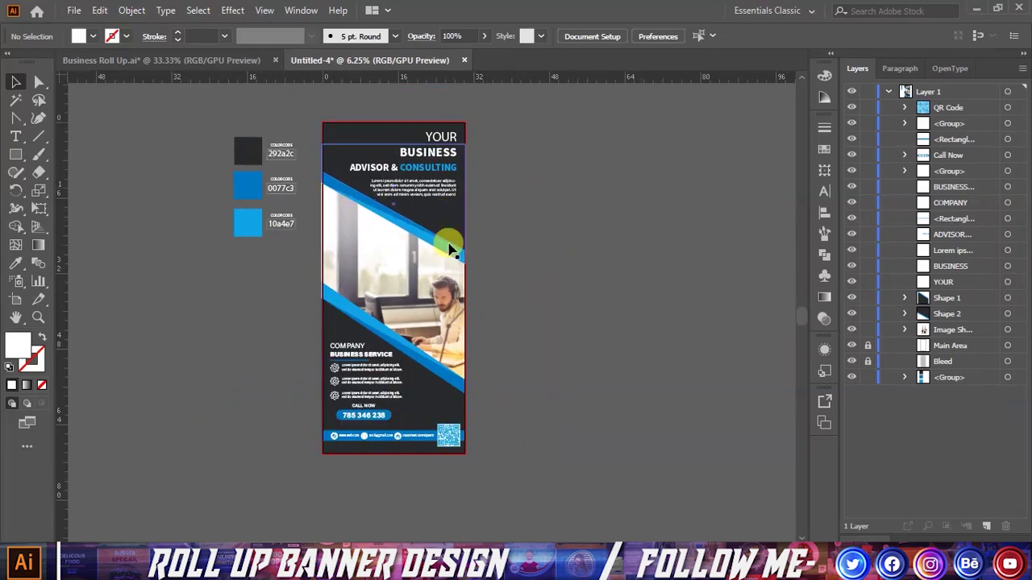
{"action": "scroll", "coordinate": [466, 213], "scroll_direction": "up", "scroll_amount": 1, "text": "alt"}
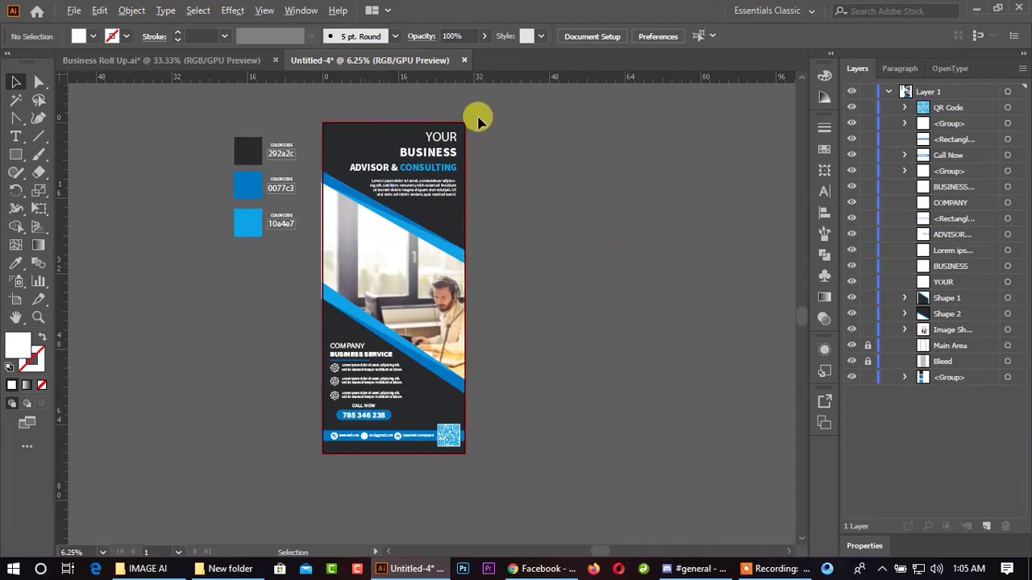
{"action": "scroll", "coordinate": [481, 125], "scroll_direction": "up", "scroll_amount": 1}
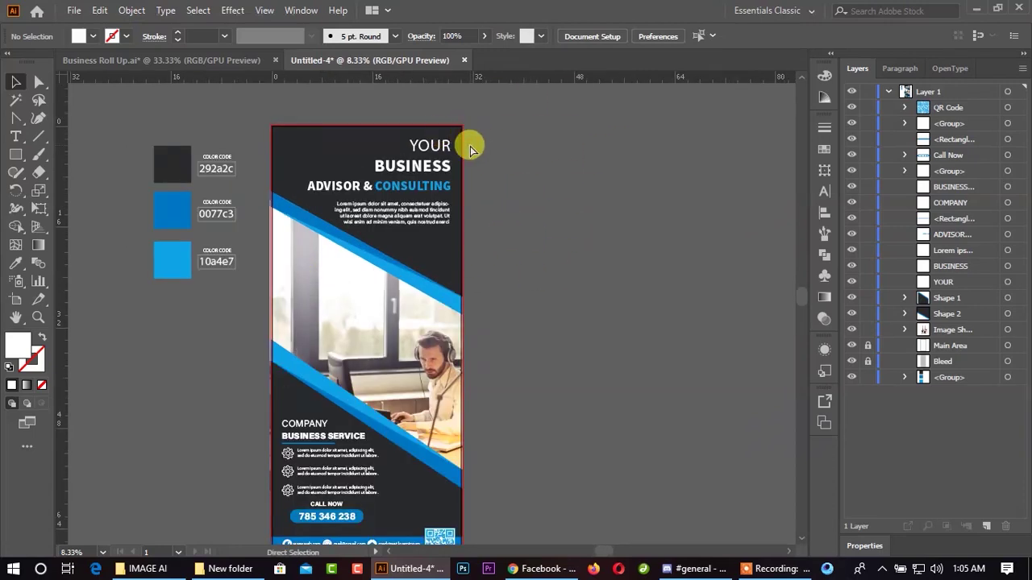